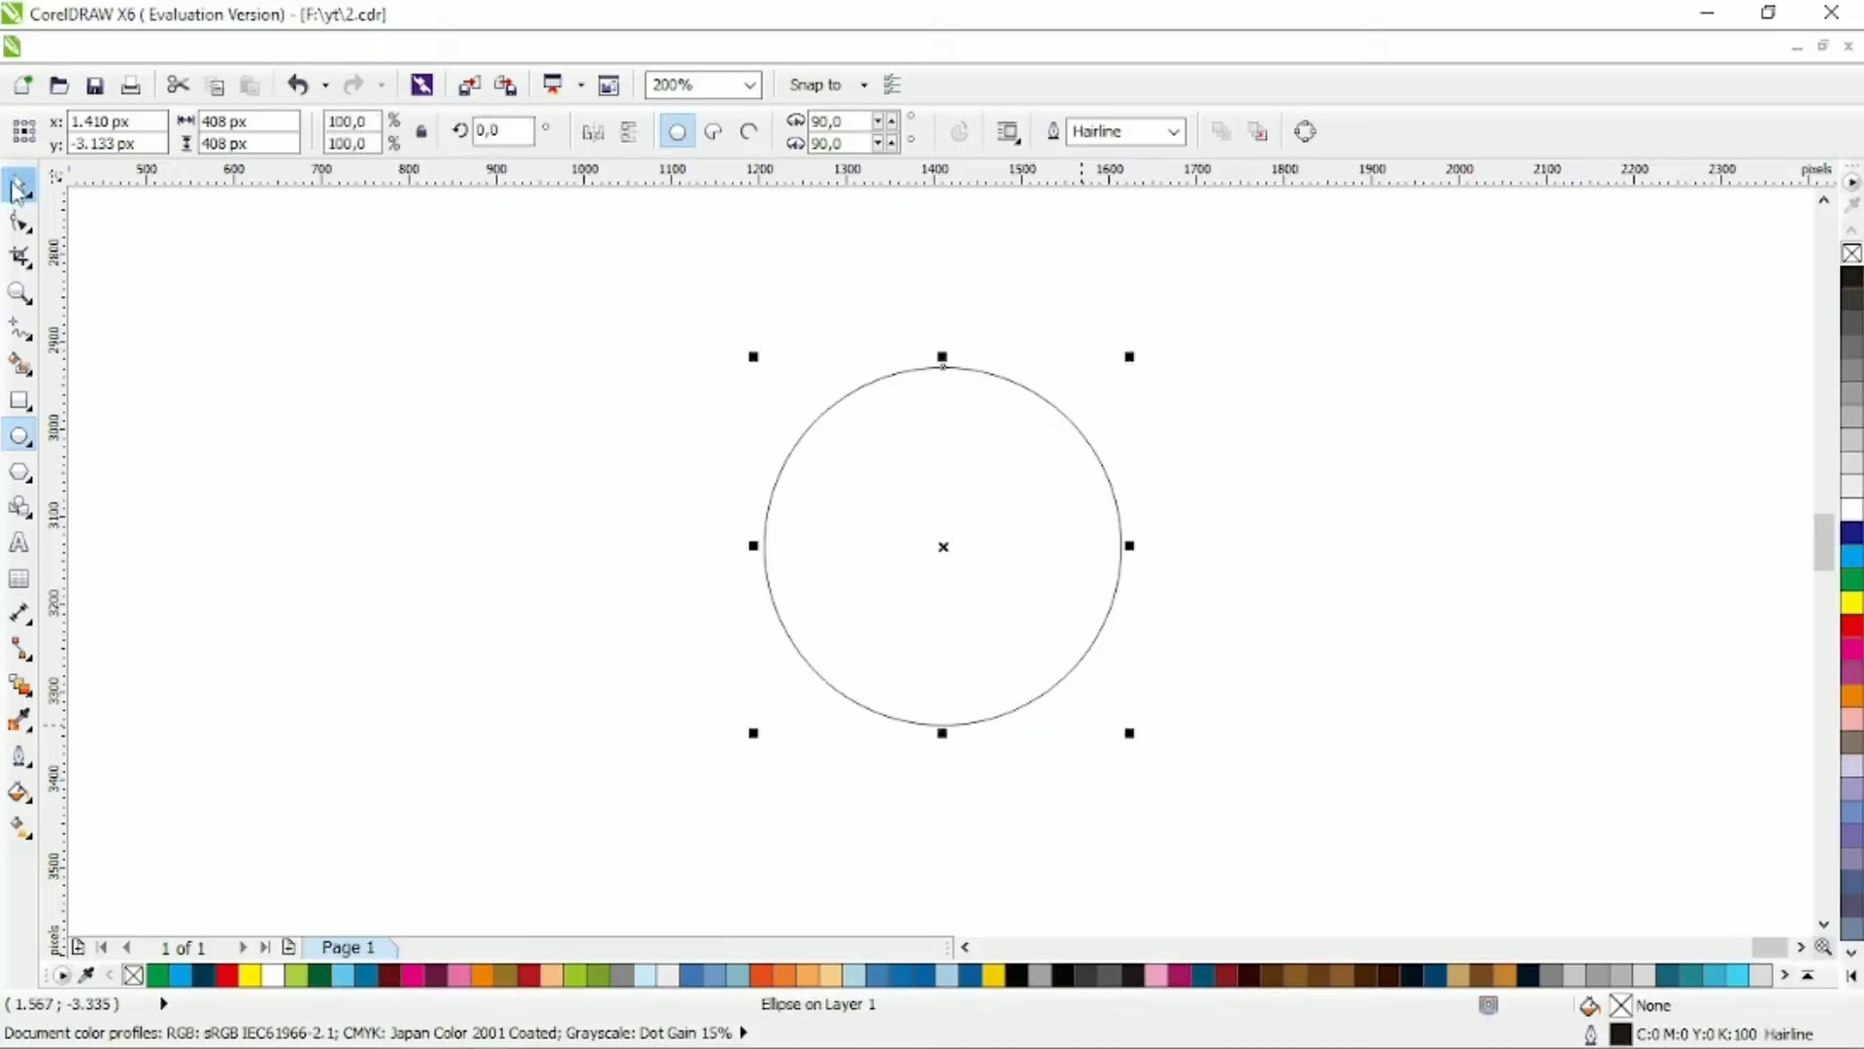
Step: Draw a closed five-point outline with the Bézier tool, its long lower edge cutting across the circle
click(146, 391)
click(27, 340)
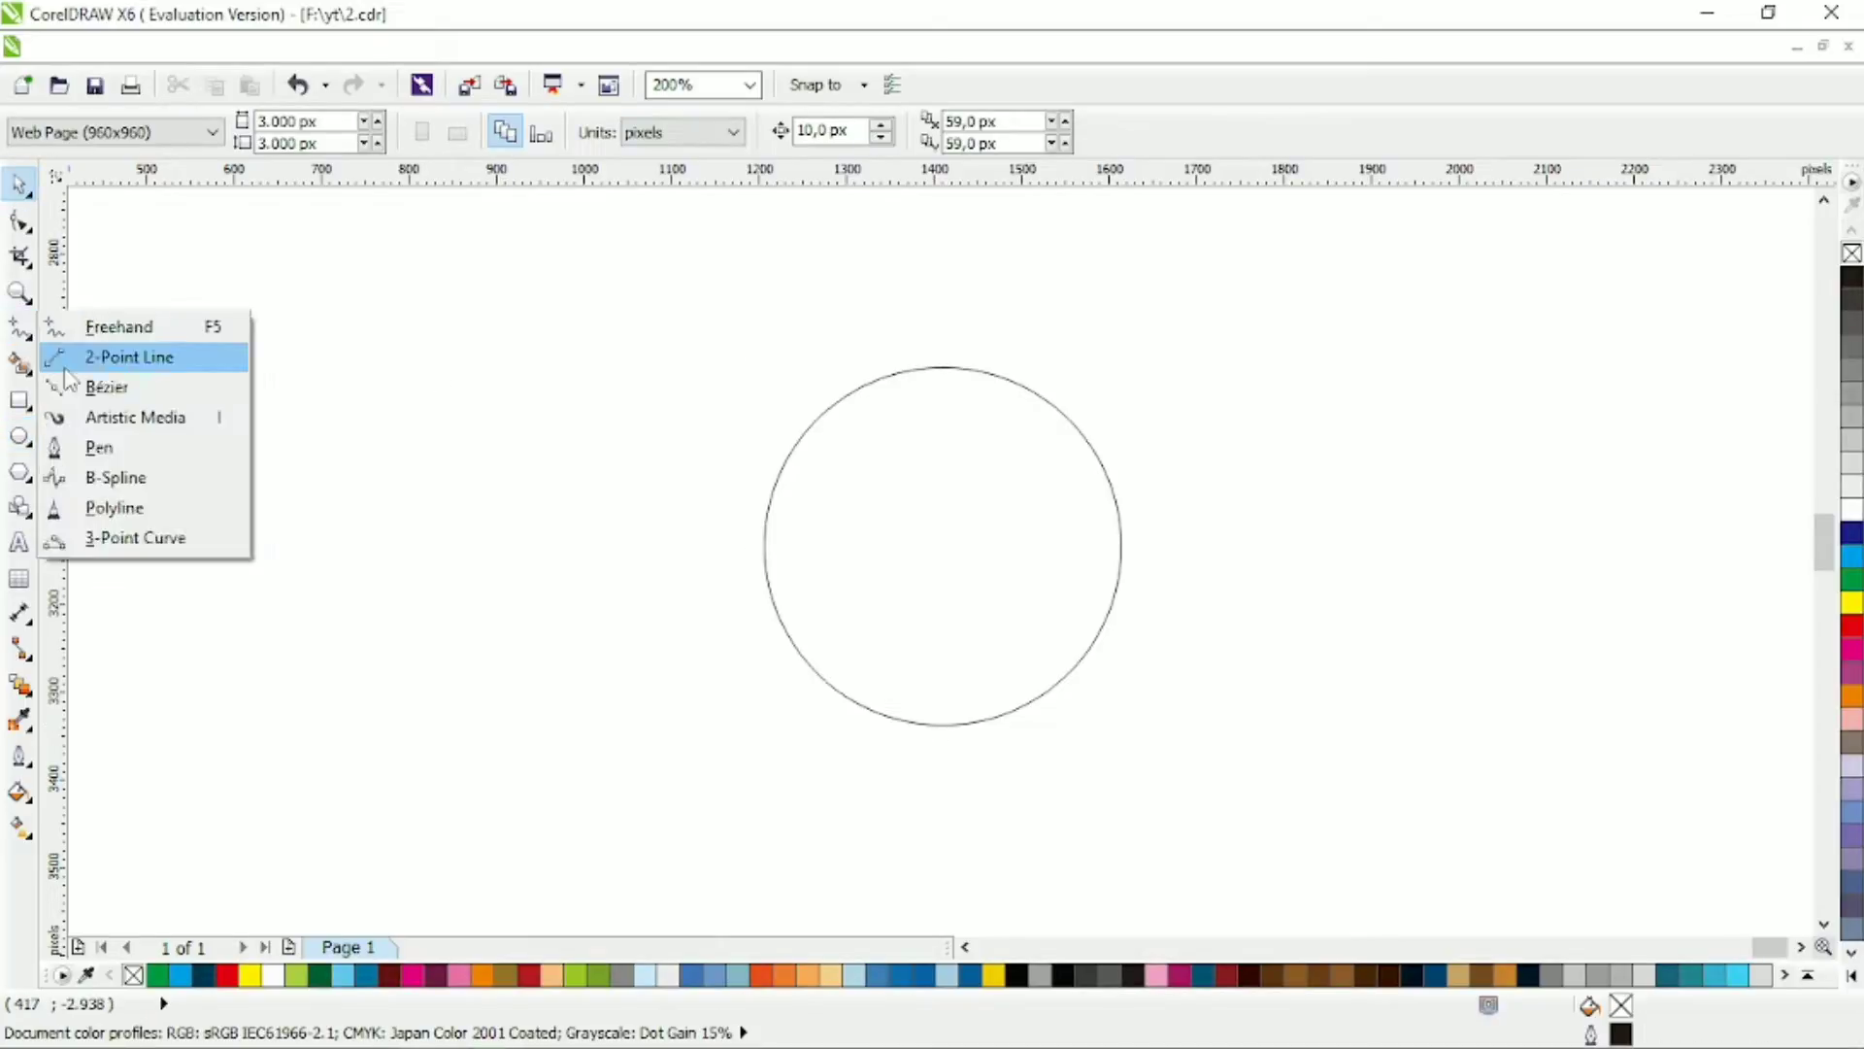
click(92, 385)
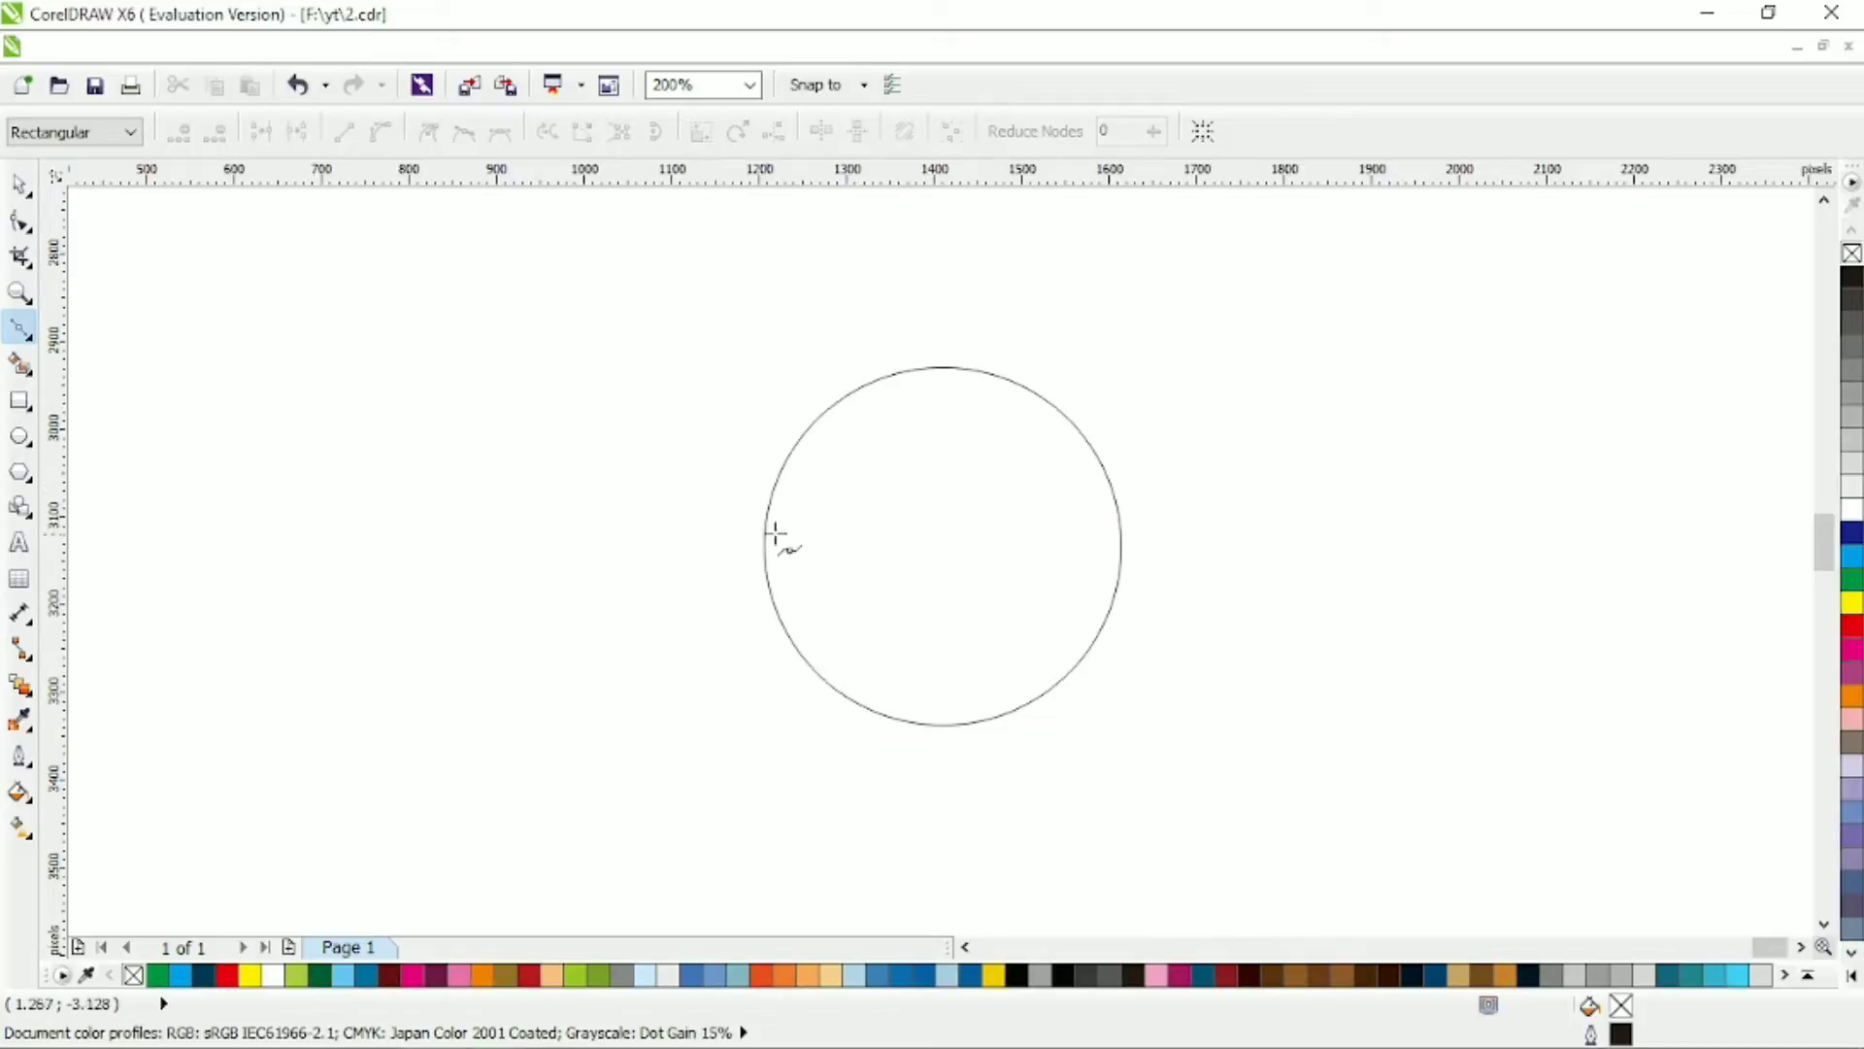
click(1105, 731)
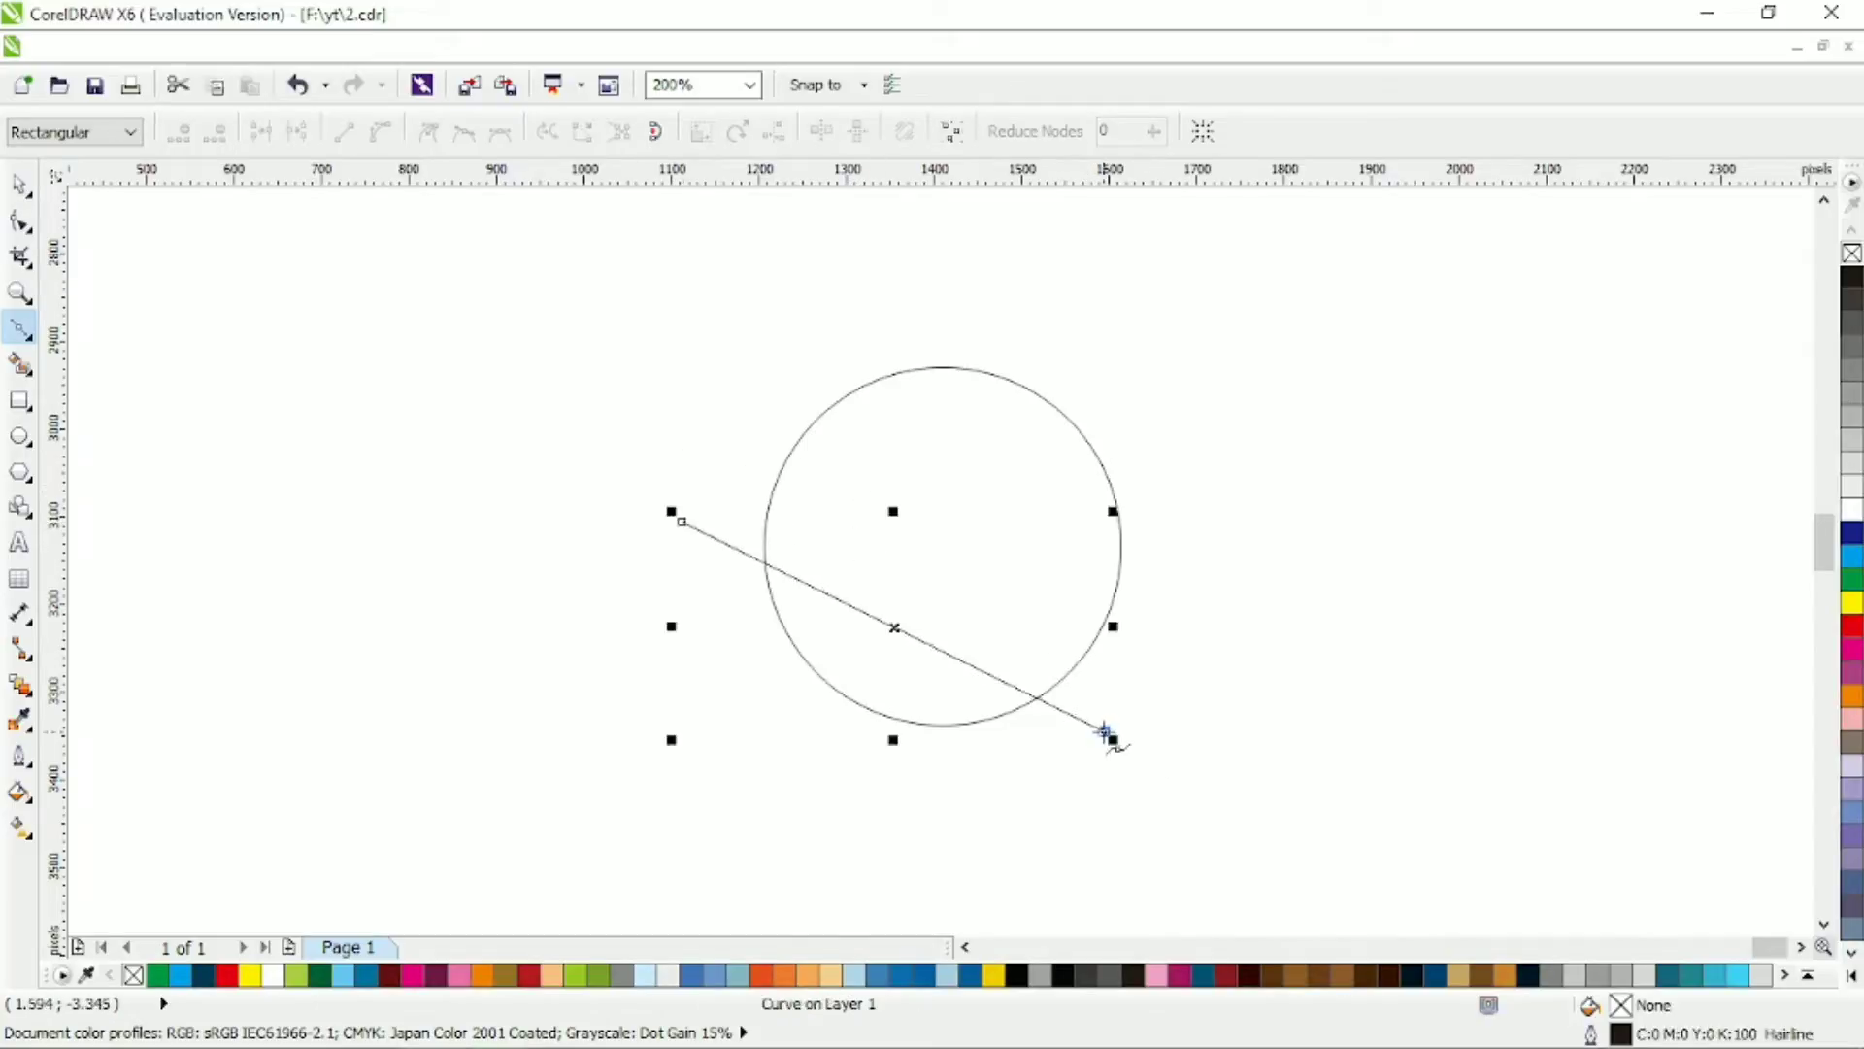
click(1288, 444)
click(1023, 257)
click(657, 385)
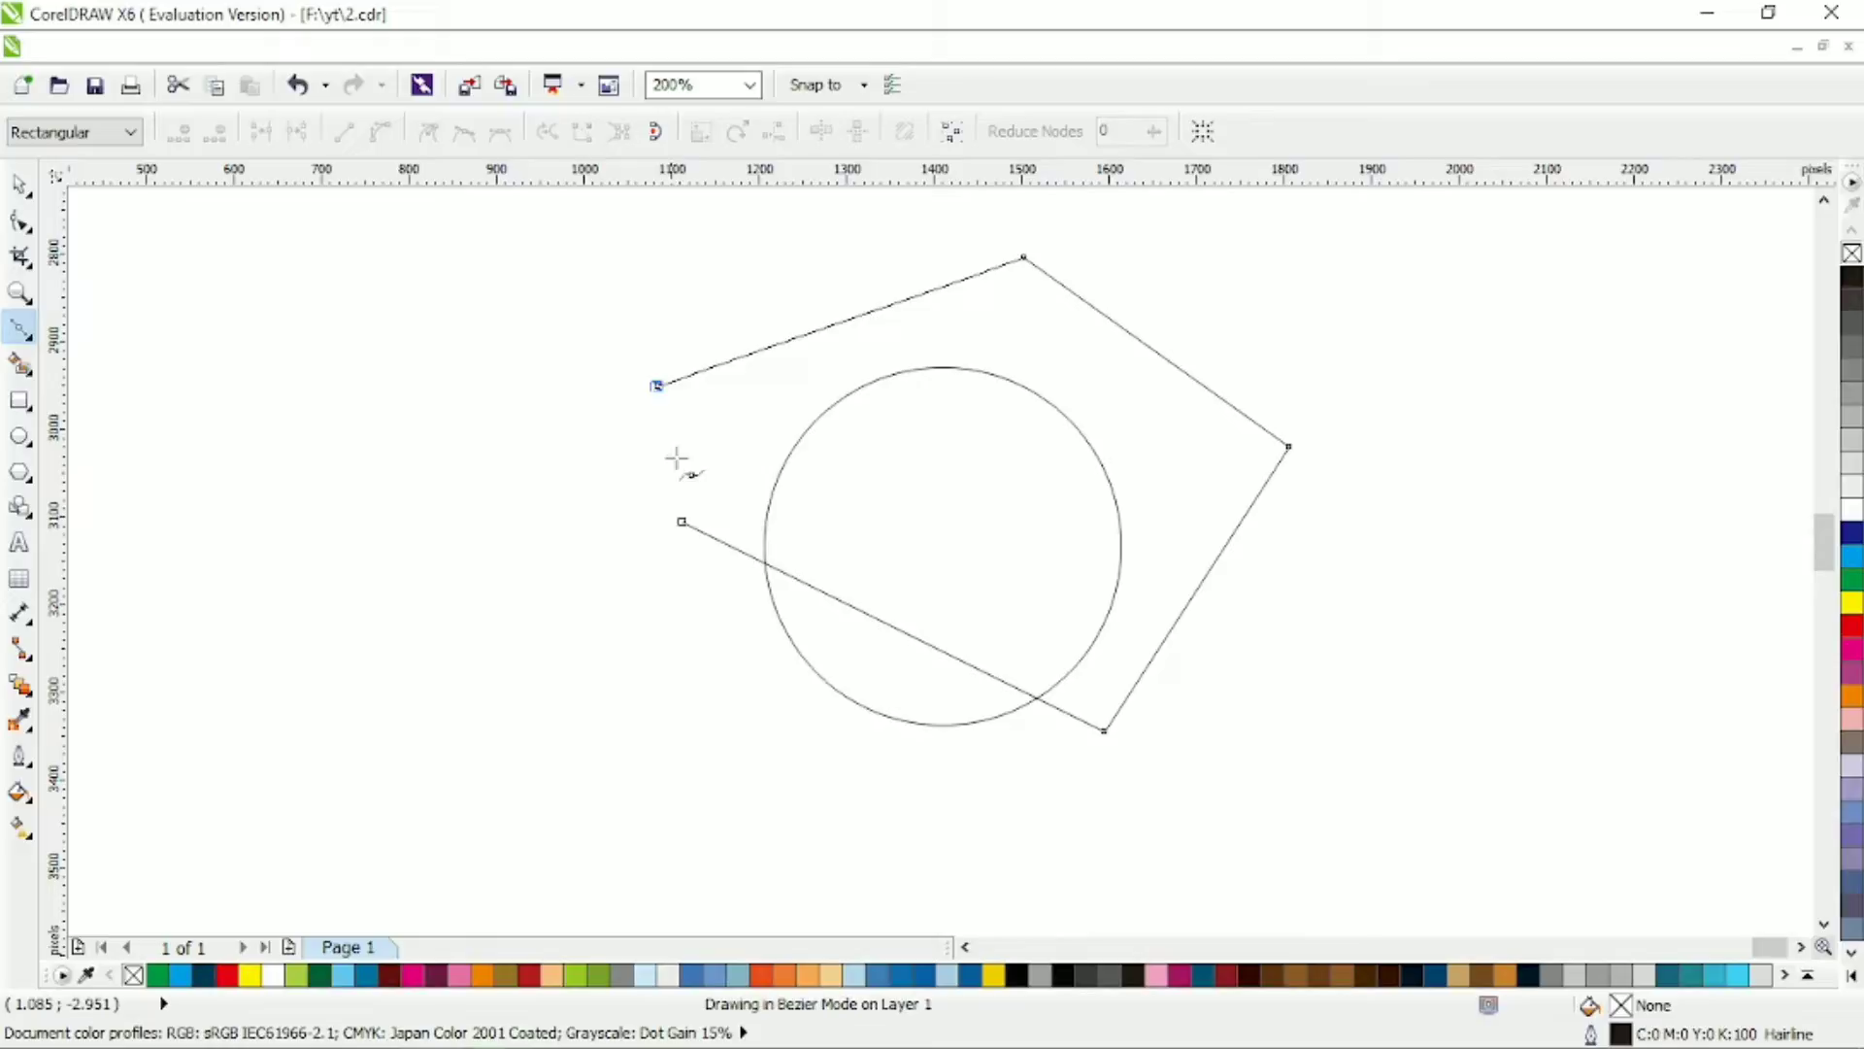
click(681, 522)
Step: Convert the outline's segments to curves and bend its long lower edge upward into an arch inside the circle
key(F10)
click(387, 138)
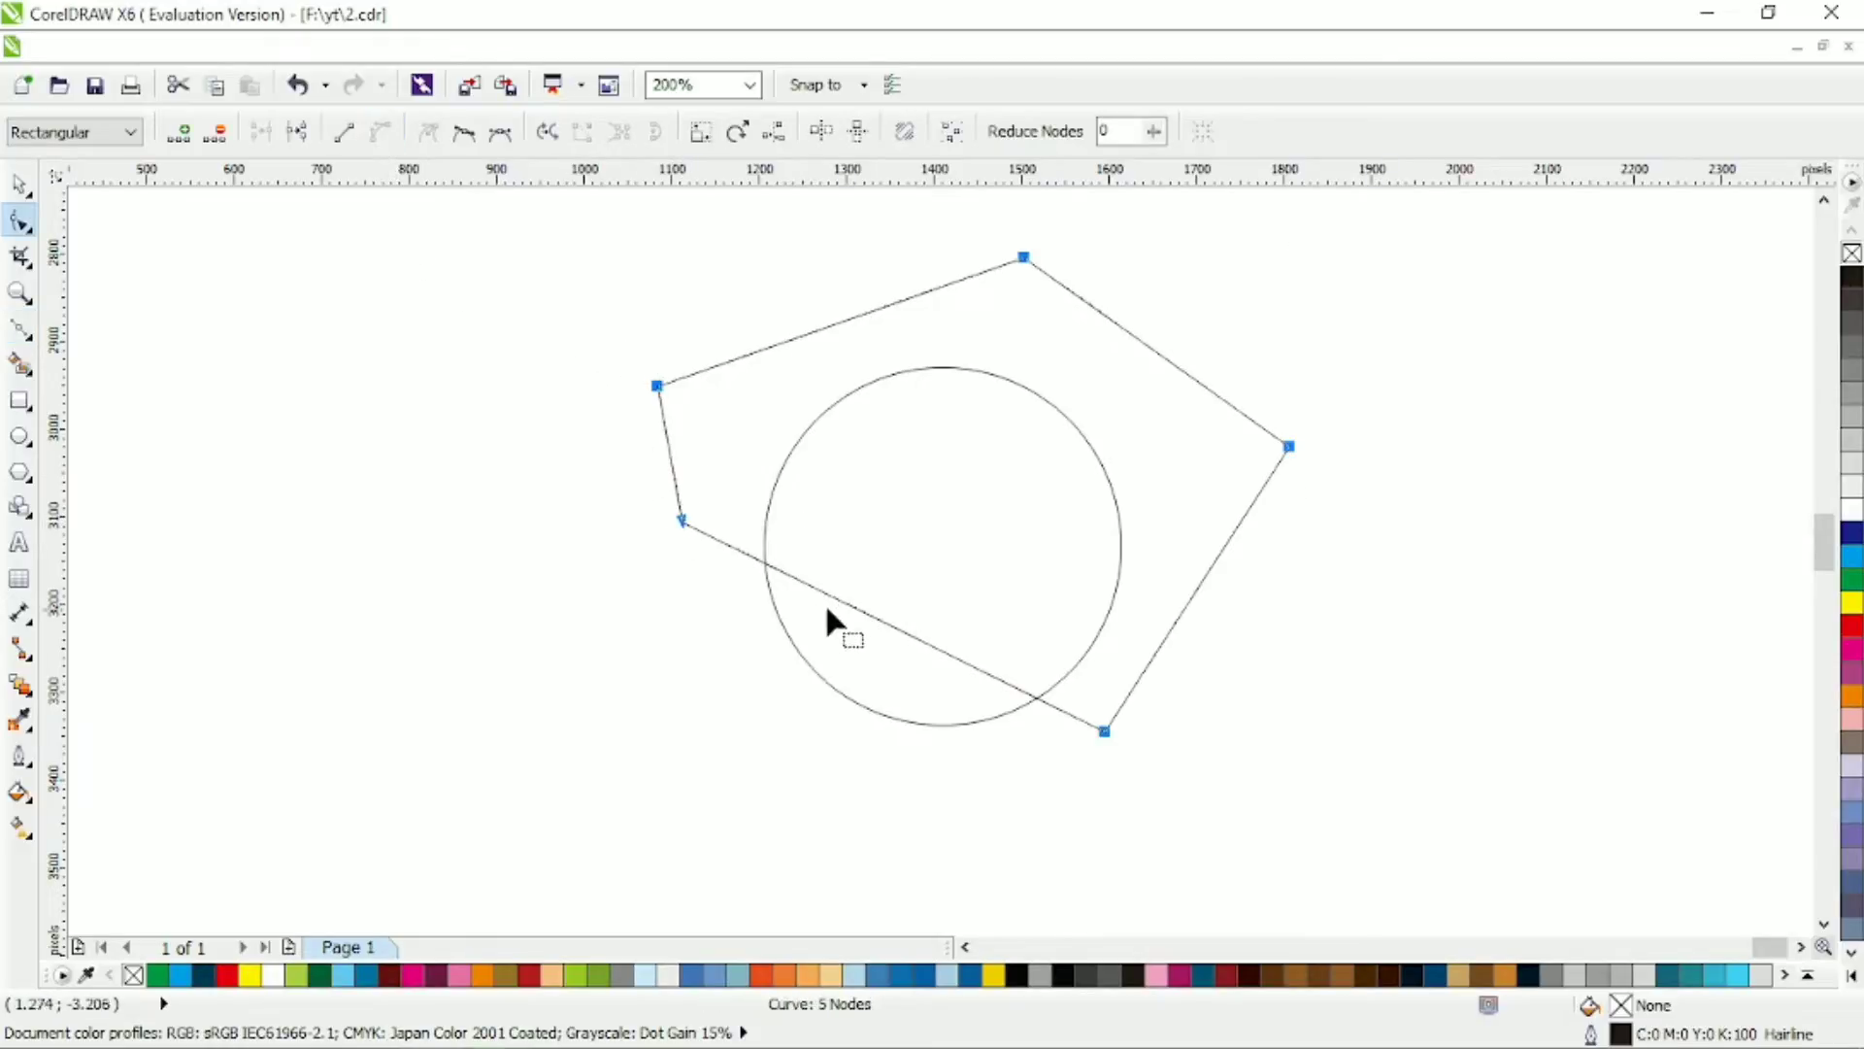
drag(833, 594, 894, 487)
Step: Move the outline's lower corner node left below the circle and adjust its handle to round the arch
click(1105, 731)
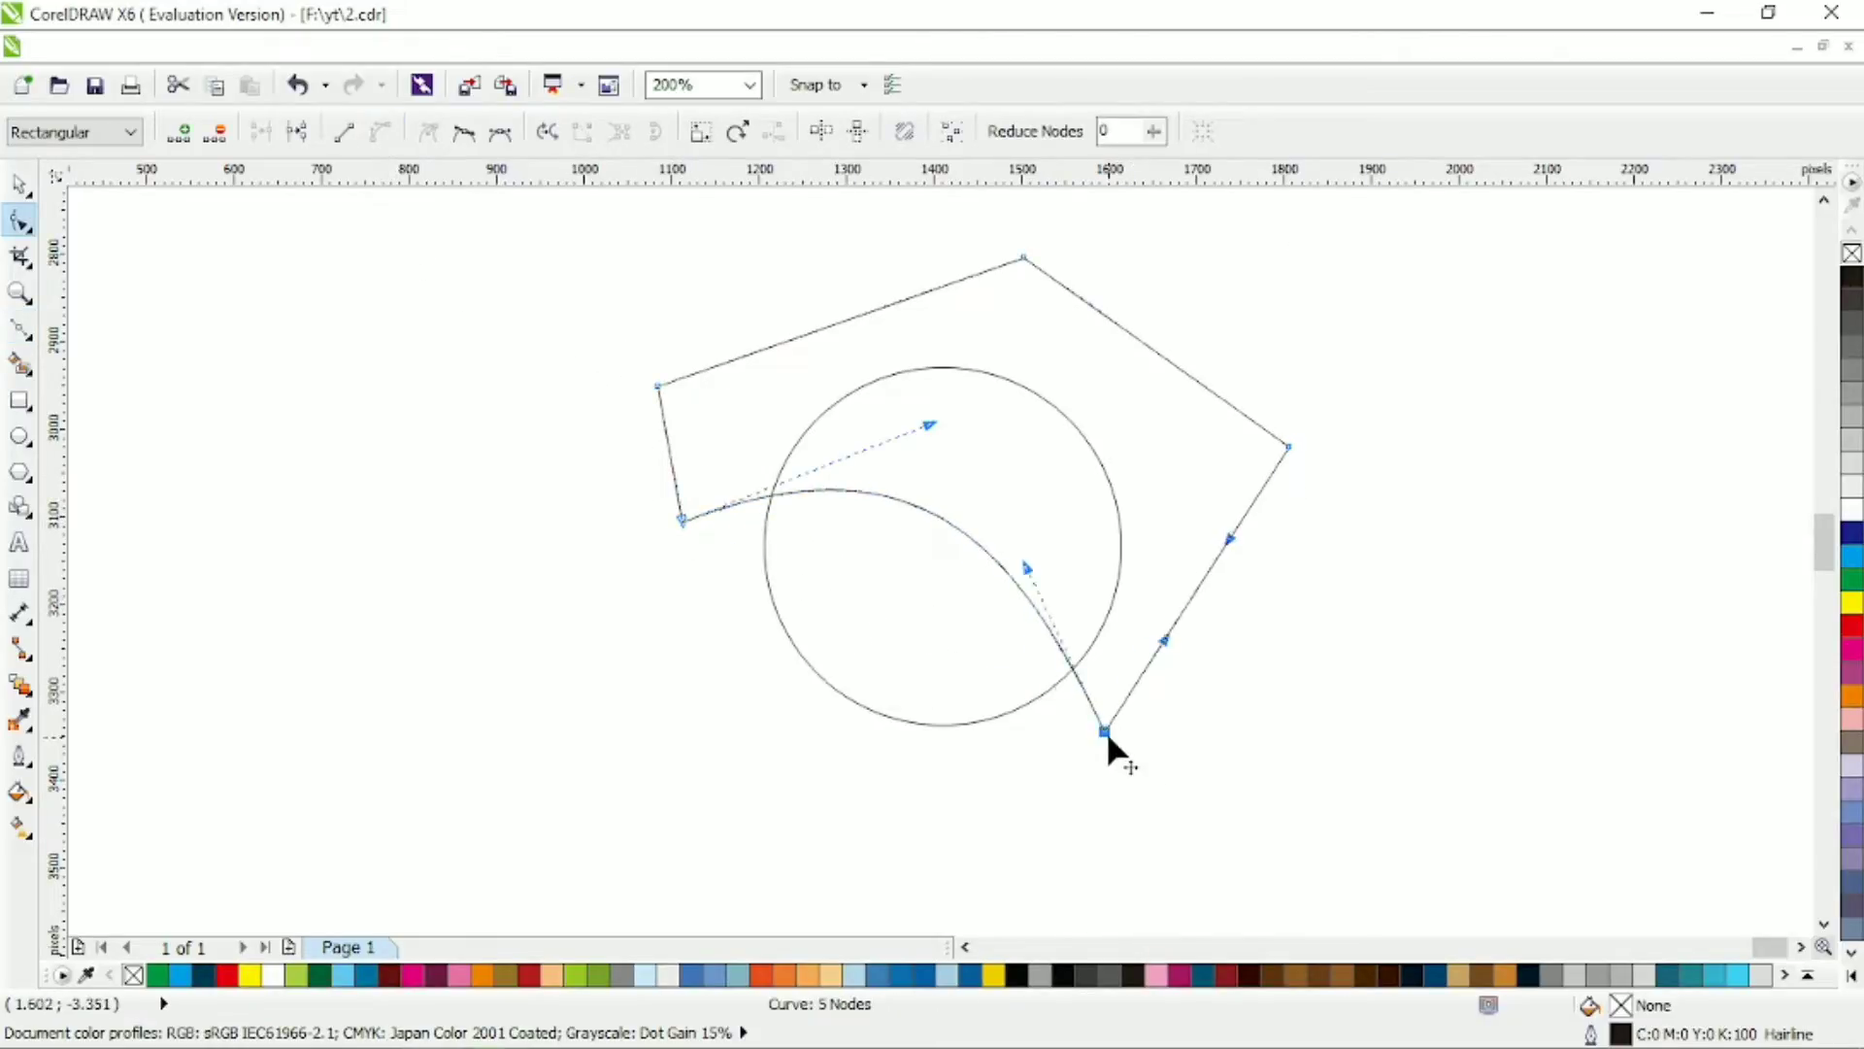
drag(1105, 732, 1005, 767)
click(930, 615)
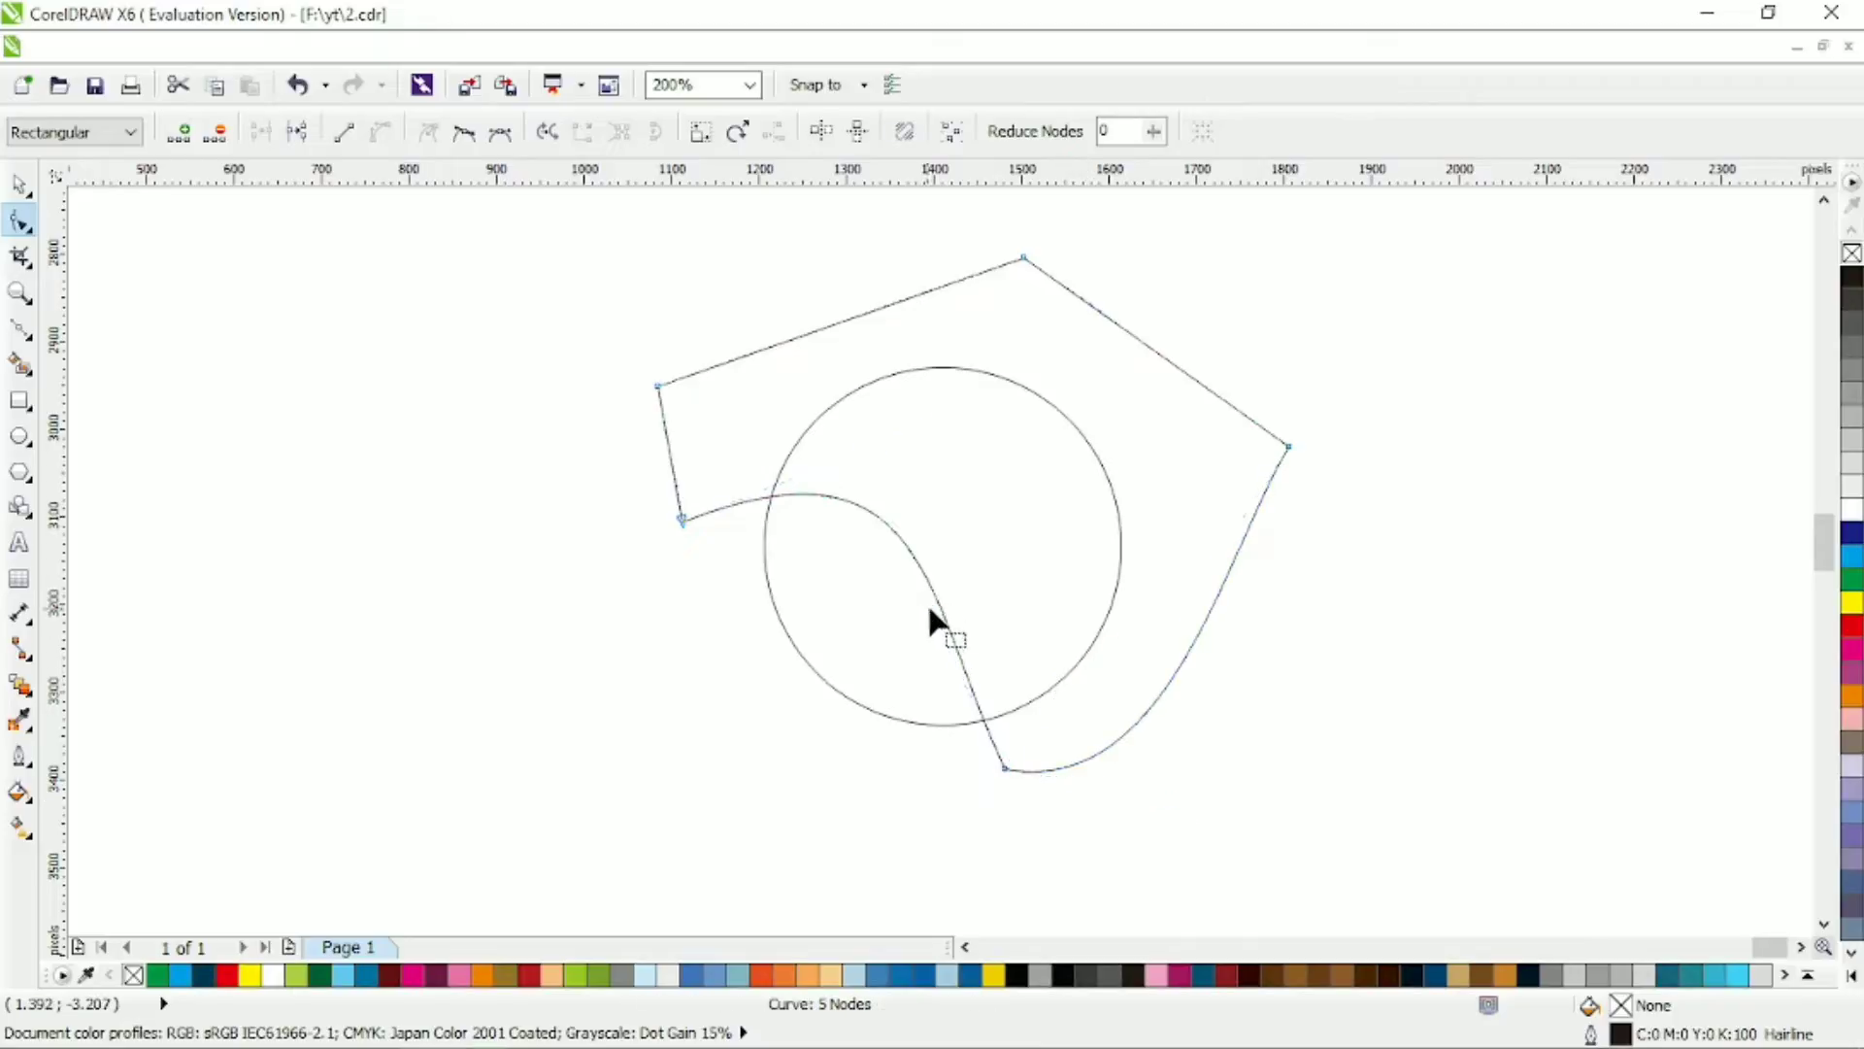
click(971, 708)
drag(927, 610, 1024, 643)
drag(1006, 768, 990, 759)
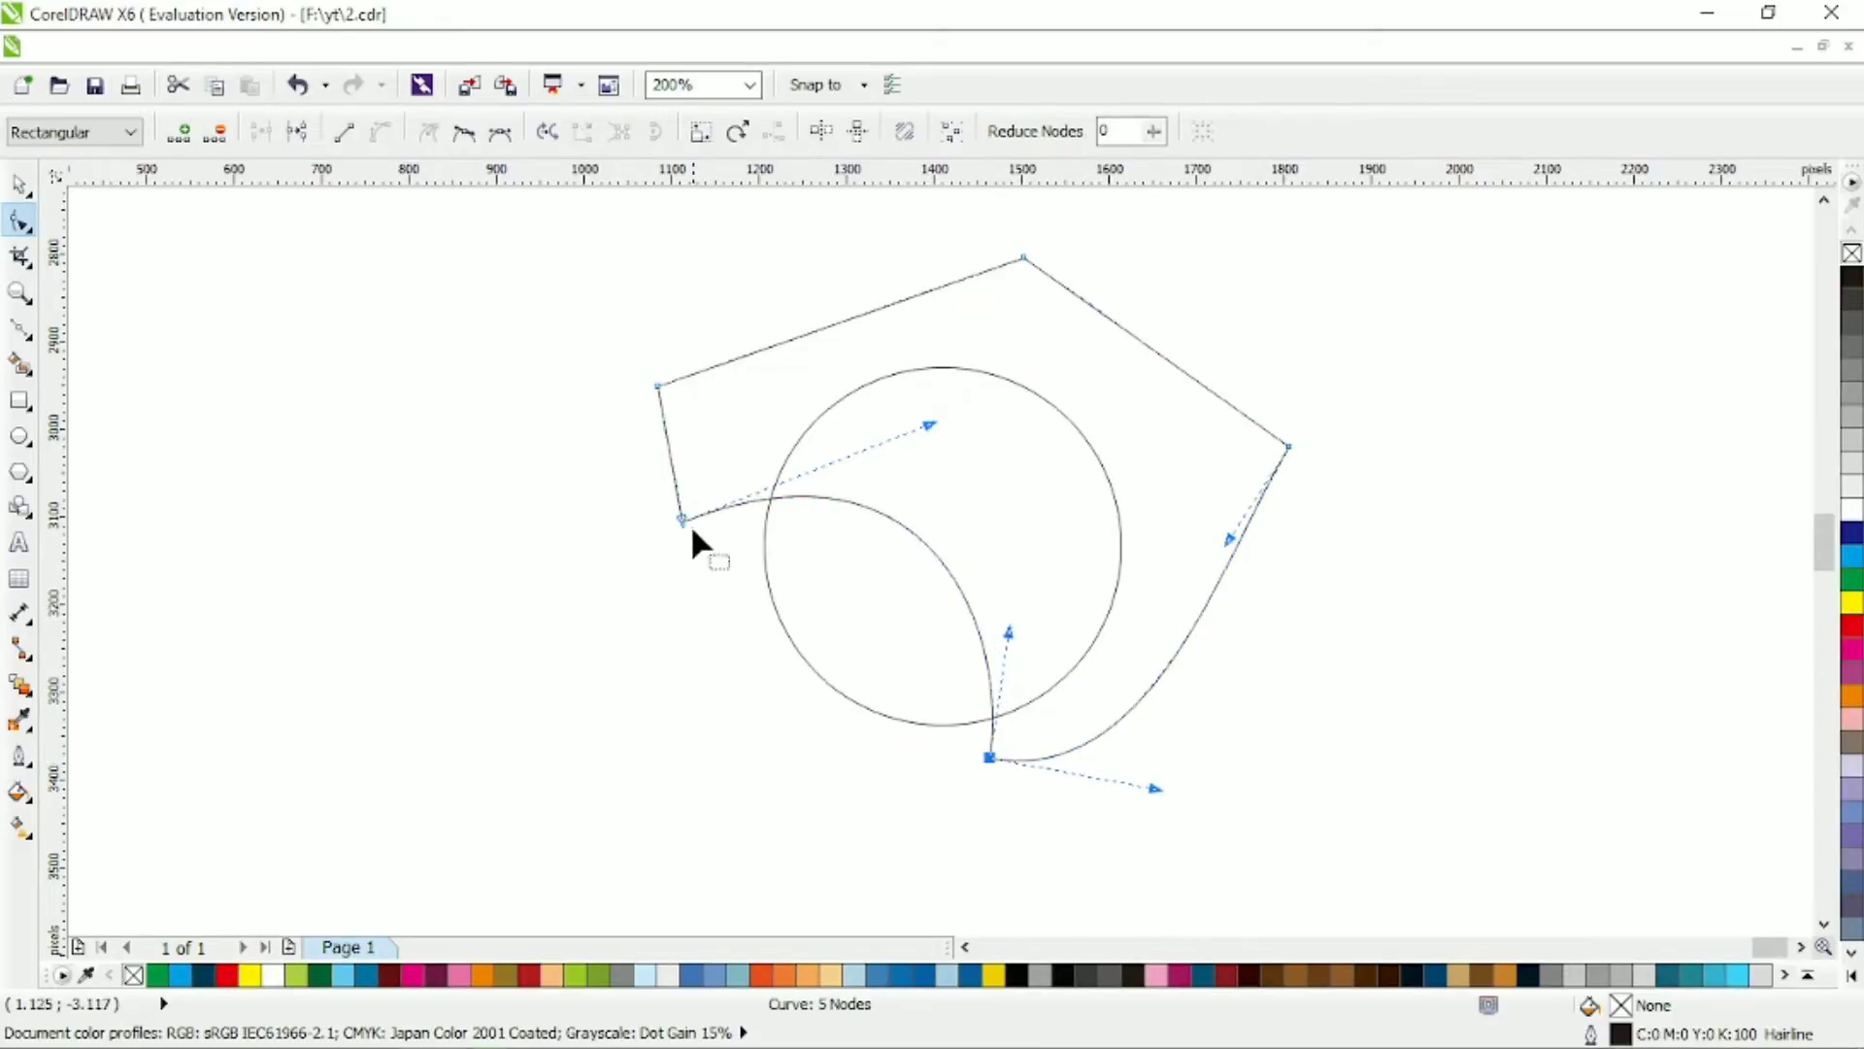
Step: Fine-tune the arch's two end nodes and their handles to get a smooth curve across the circle
drag(684, 520, 722, 539)
drag(970, 445, 956, 420)
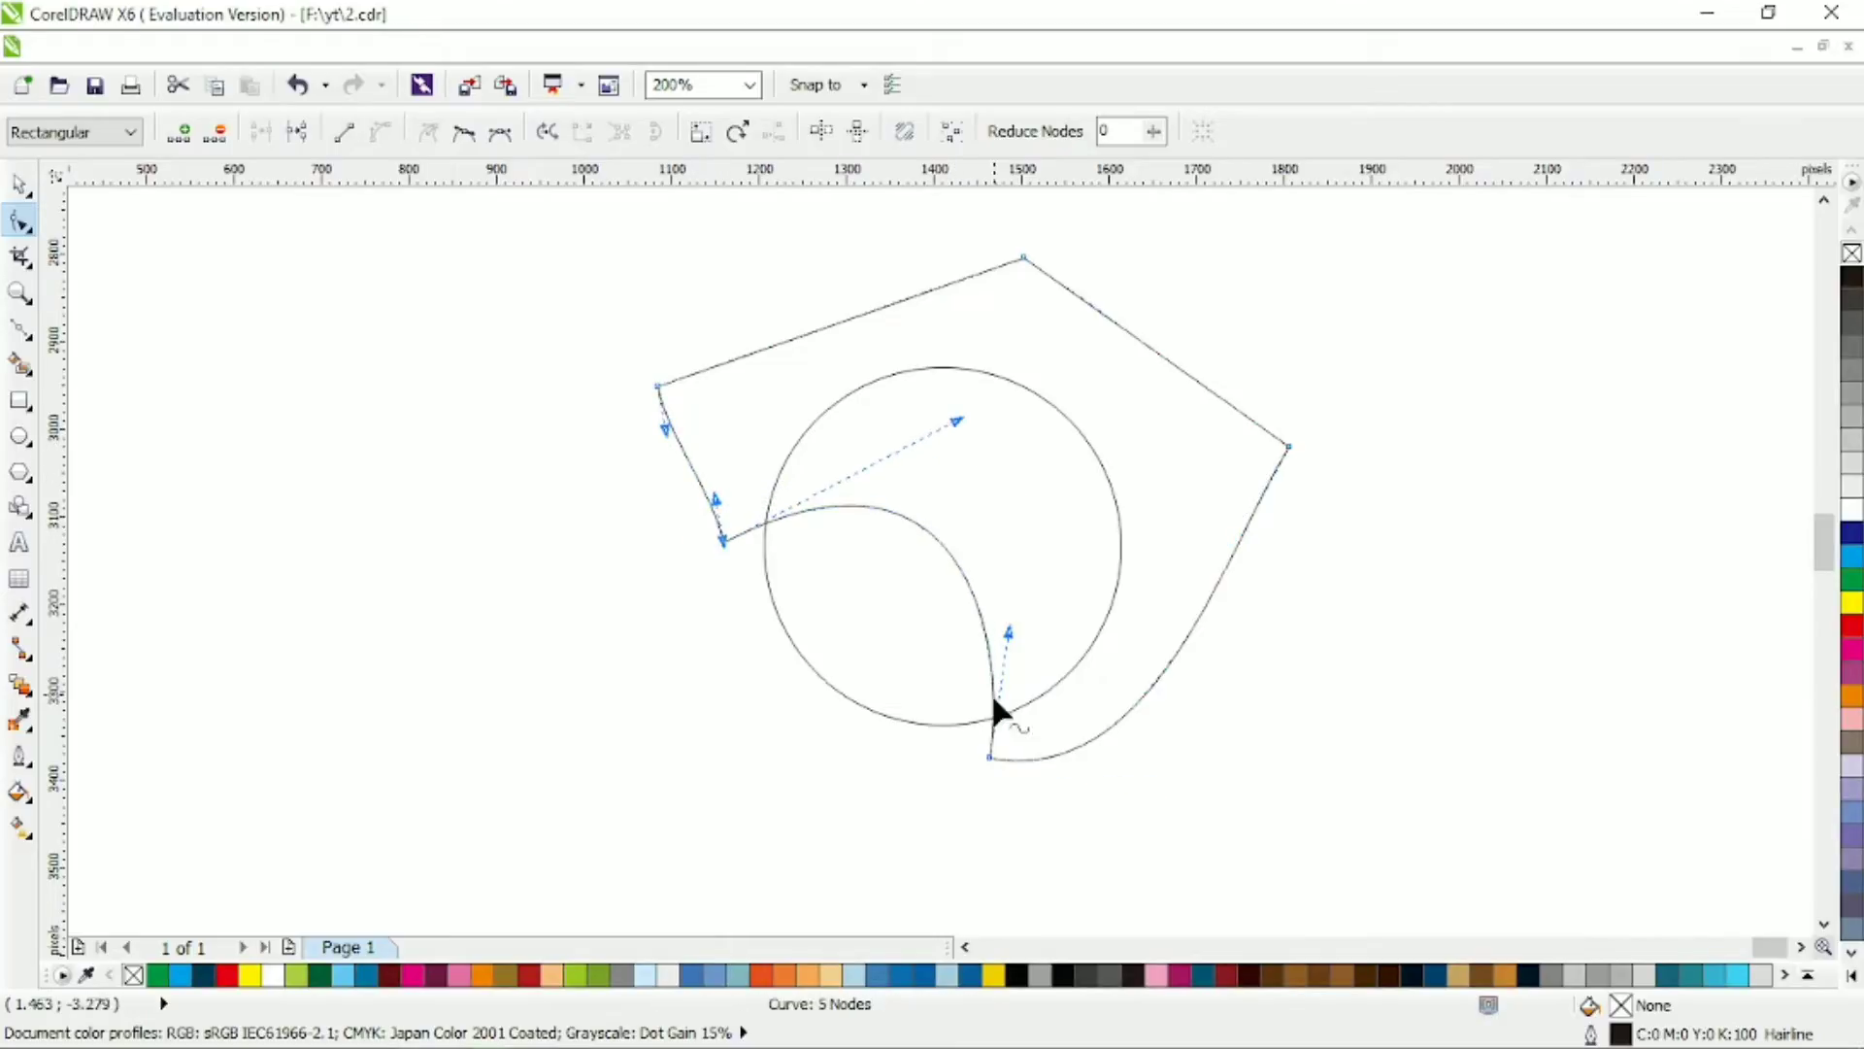
drag(988, 757, 951, 759)
drag(985, 631, 1017, 645)
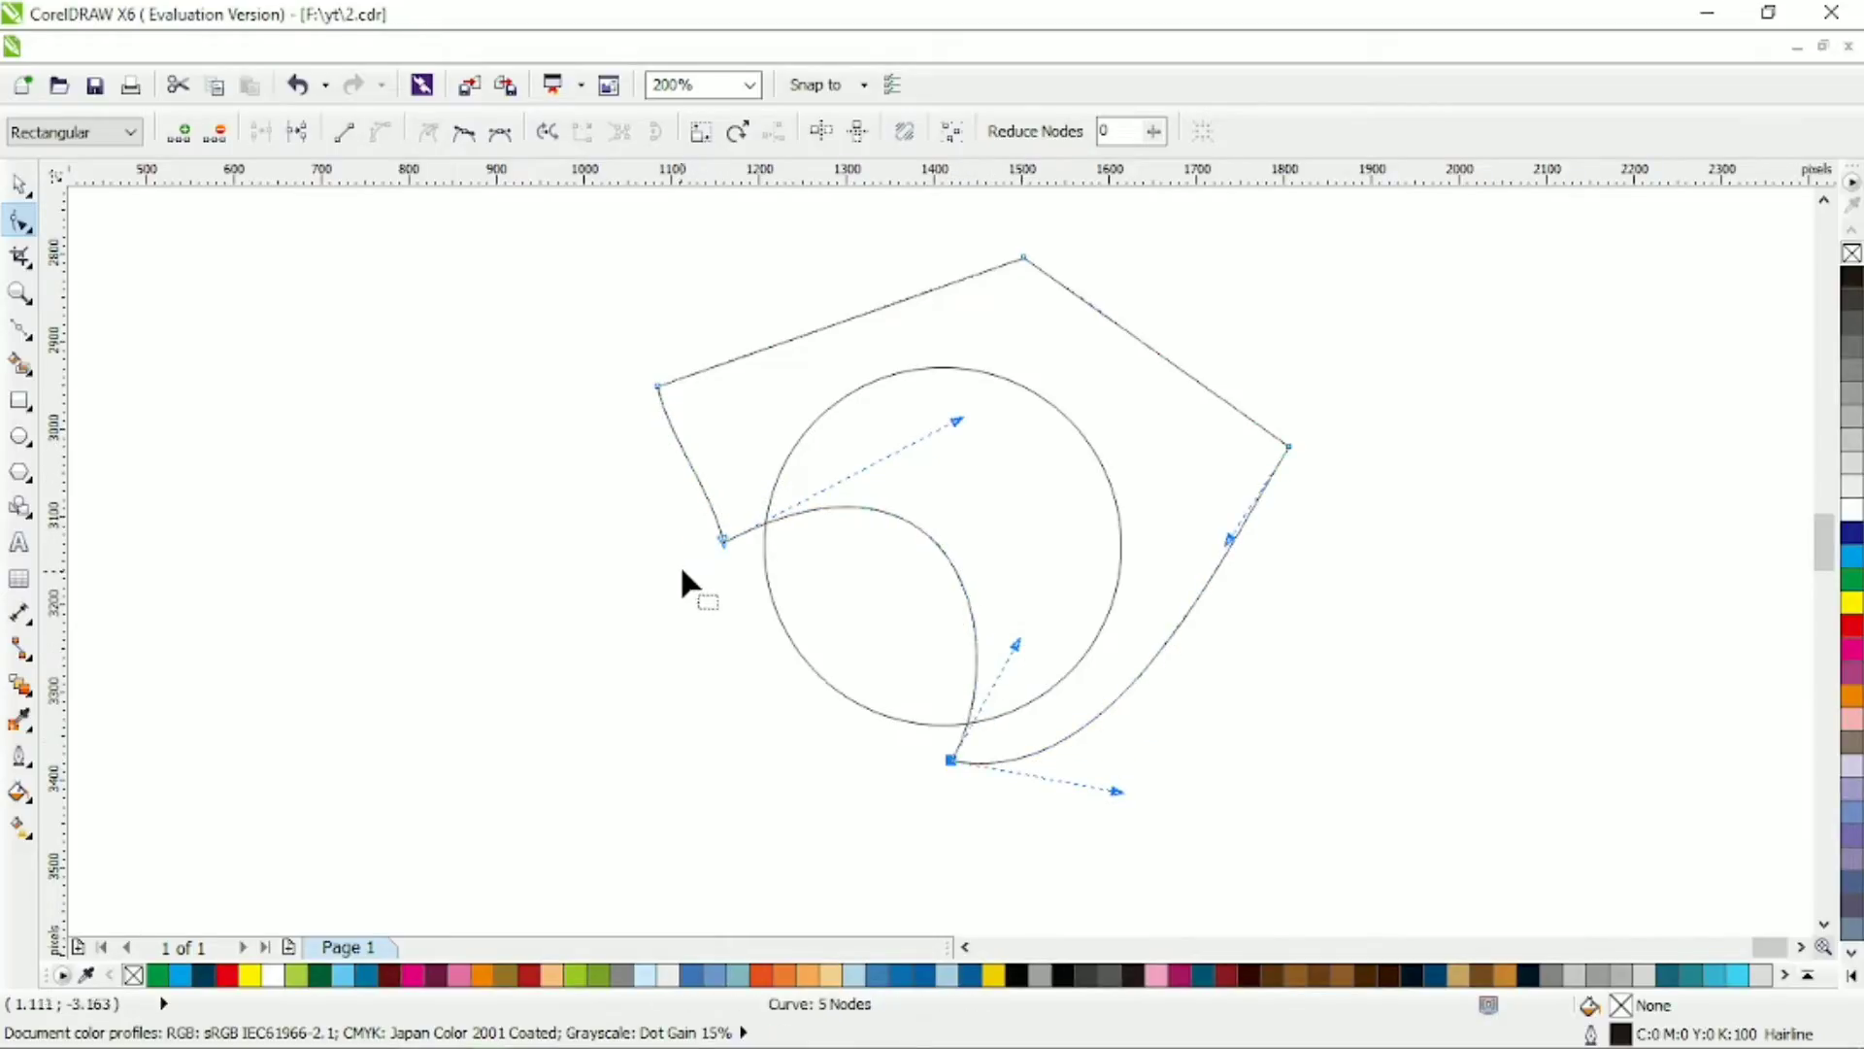
click(724, 540)
drag(724, 542, 725, 521)
drag(956, 399, 957, 415)
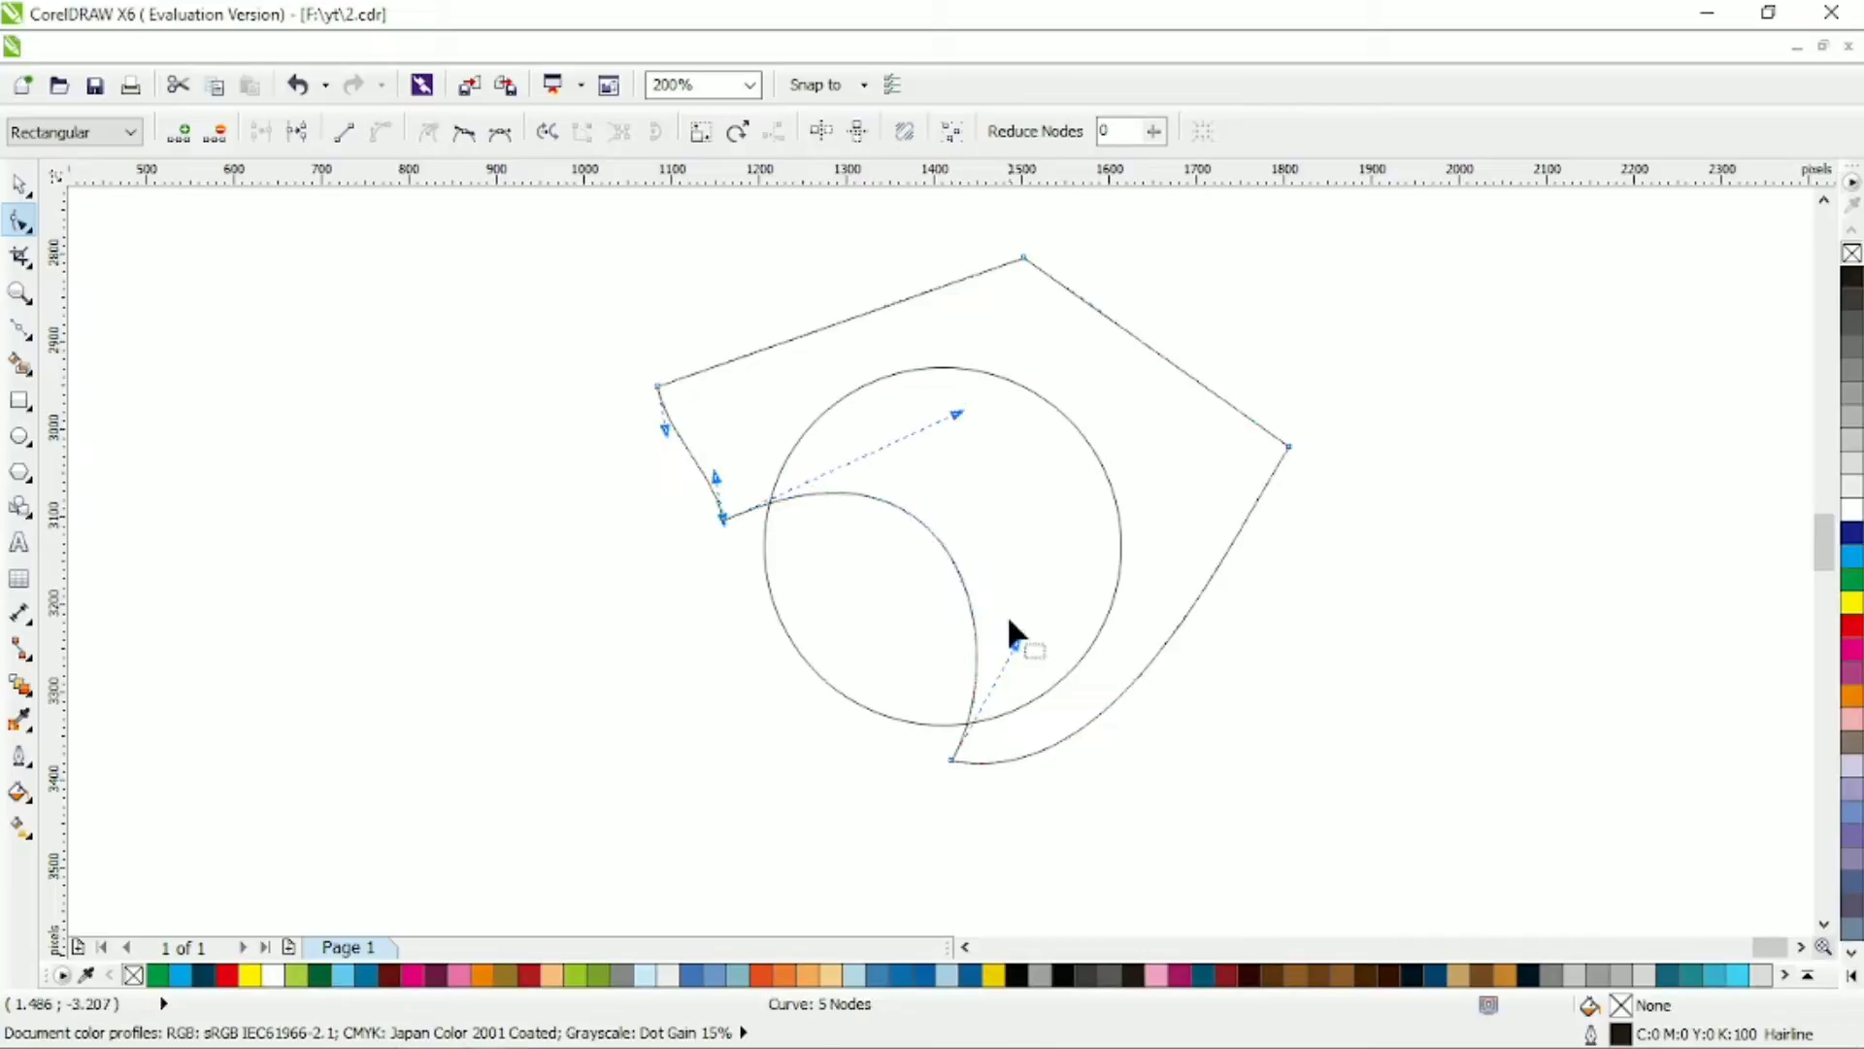
drag(1016, 645, 1025, 650)
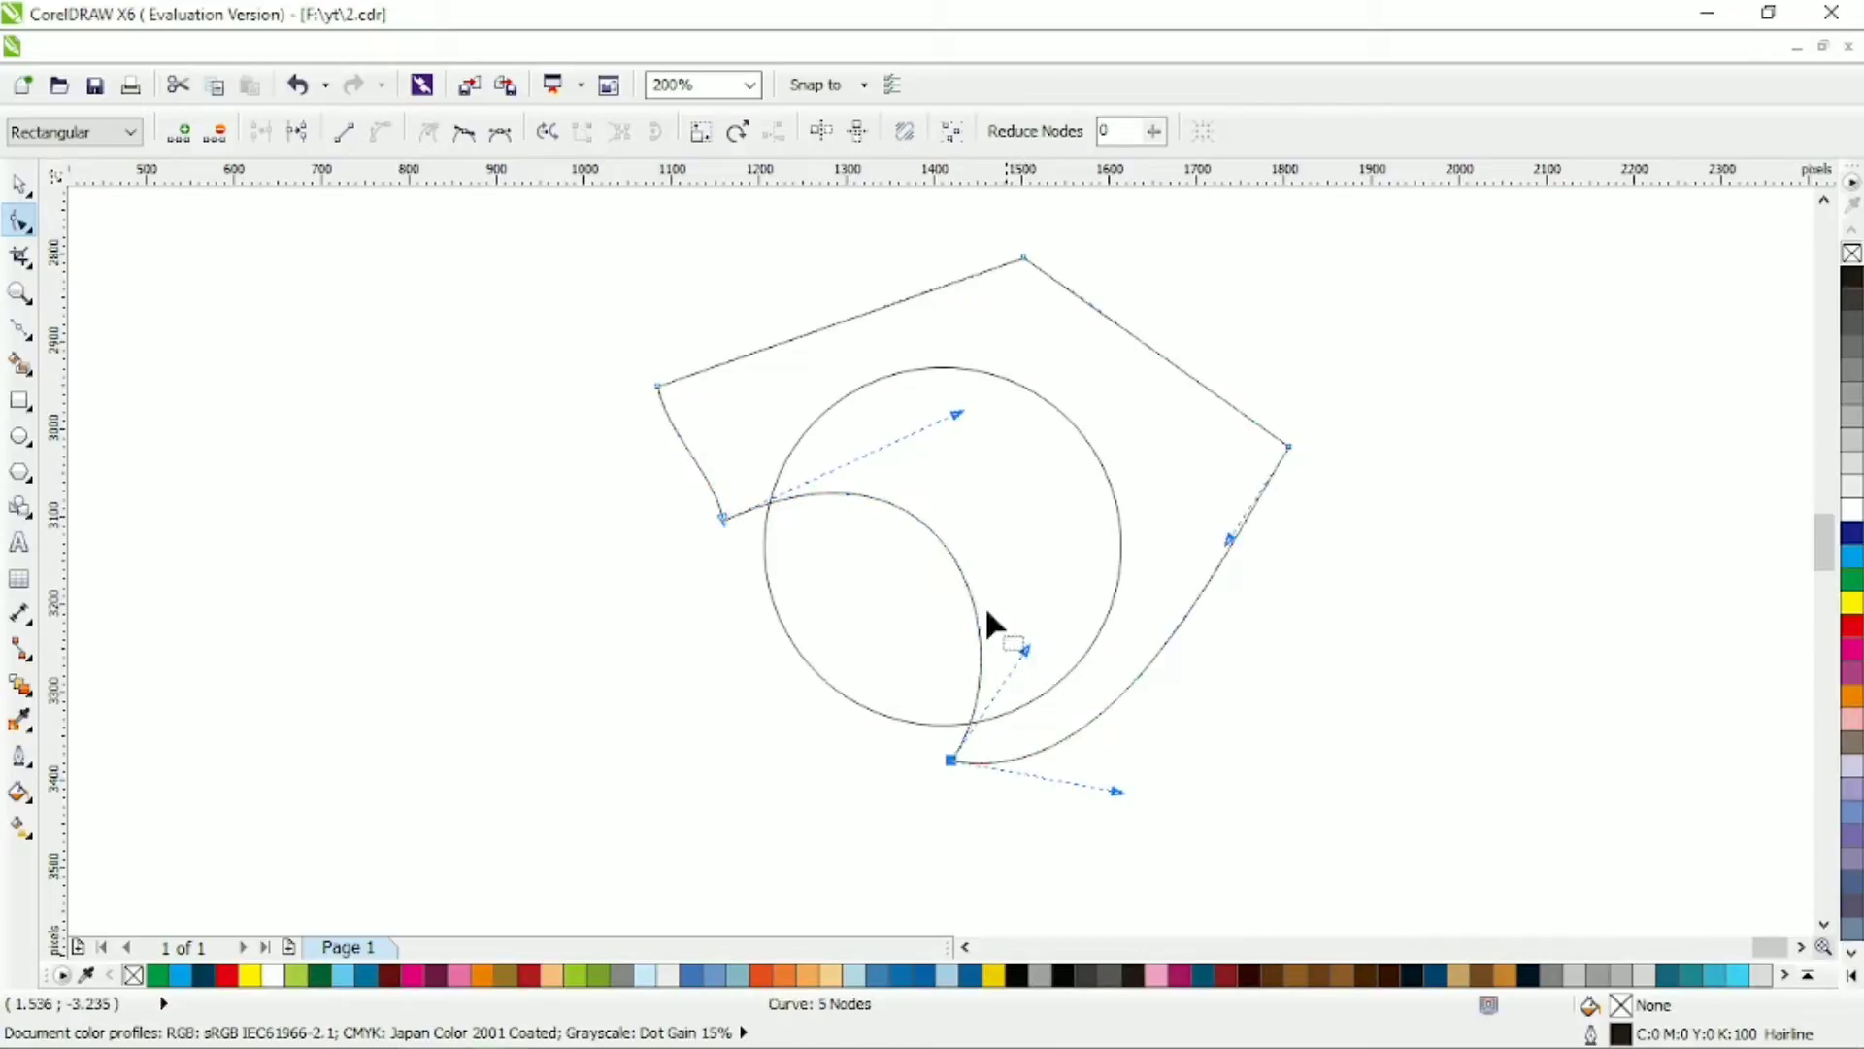
Step: Draw a second circle about 367 px in diameter and move it so it overlaps the first circle's left part
click(19, 436)
drag(582, 290, 903, 578)
click(20, 185)
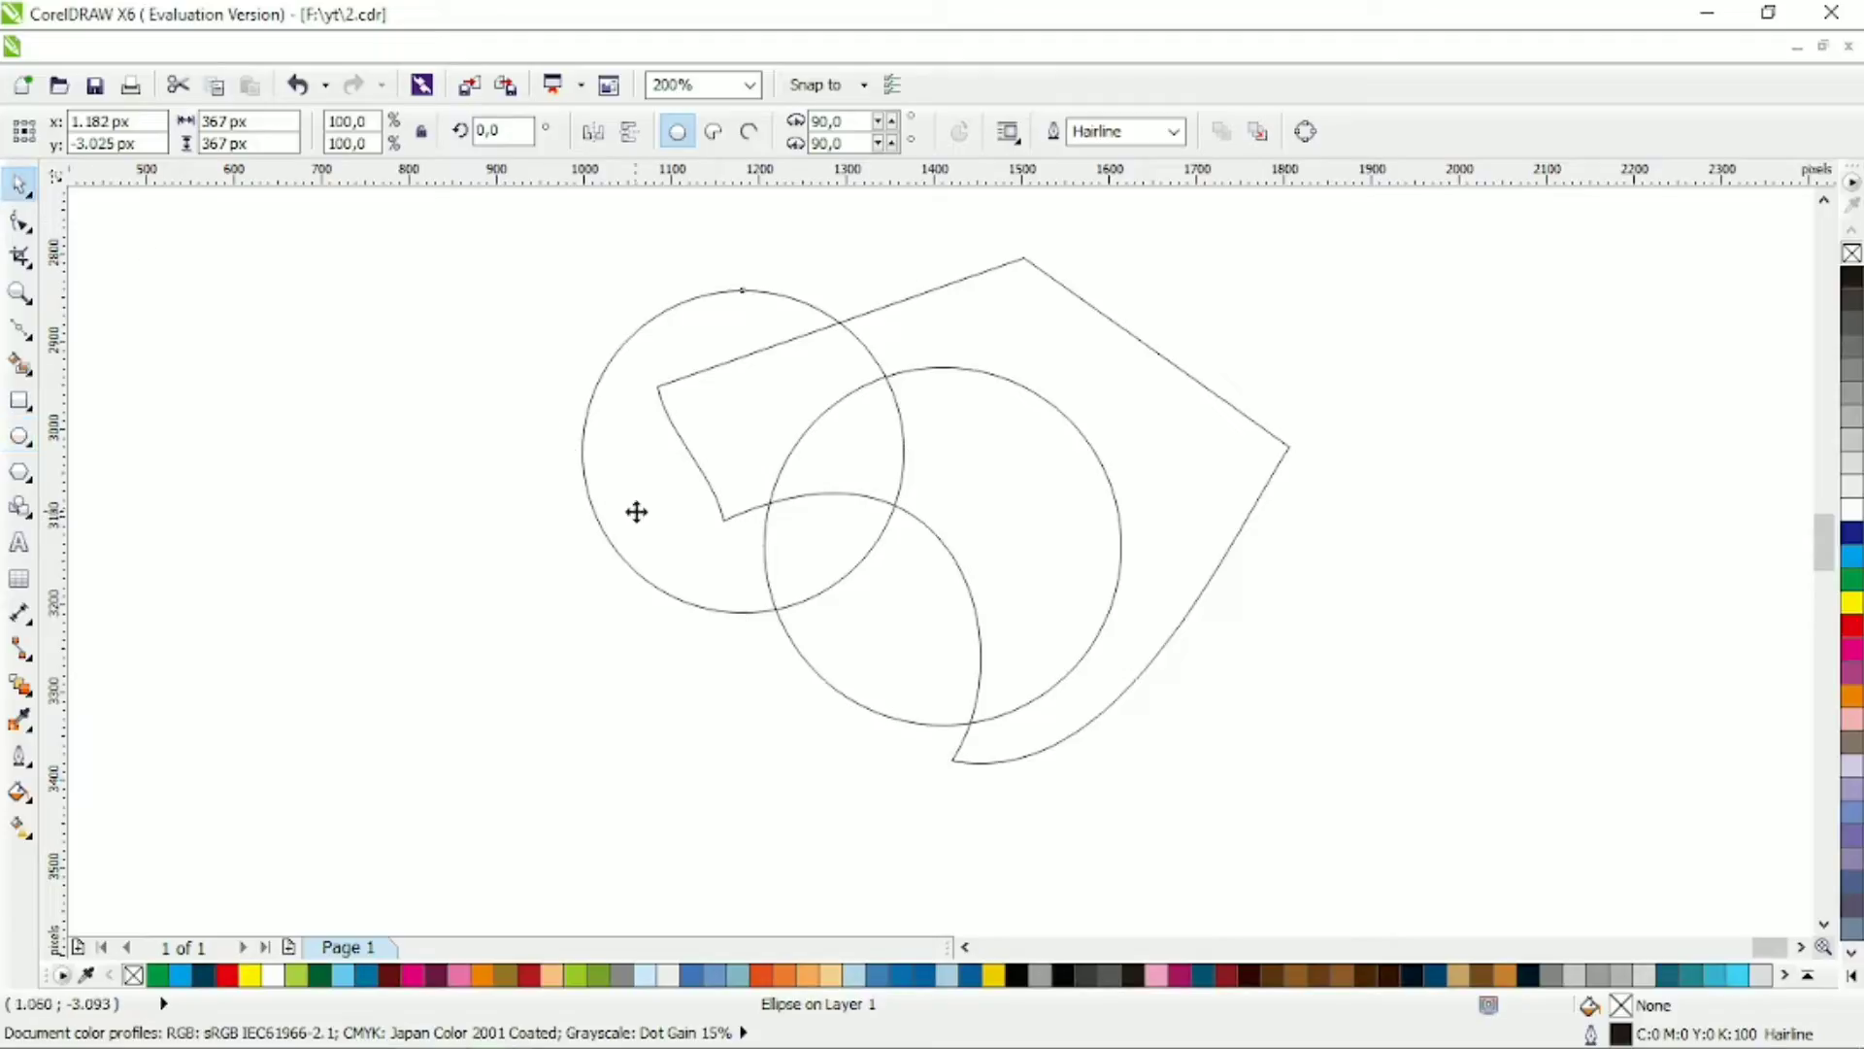
drag(636, 511, 605, 595)
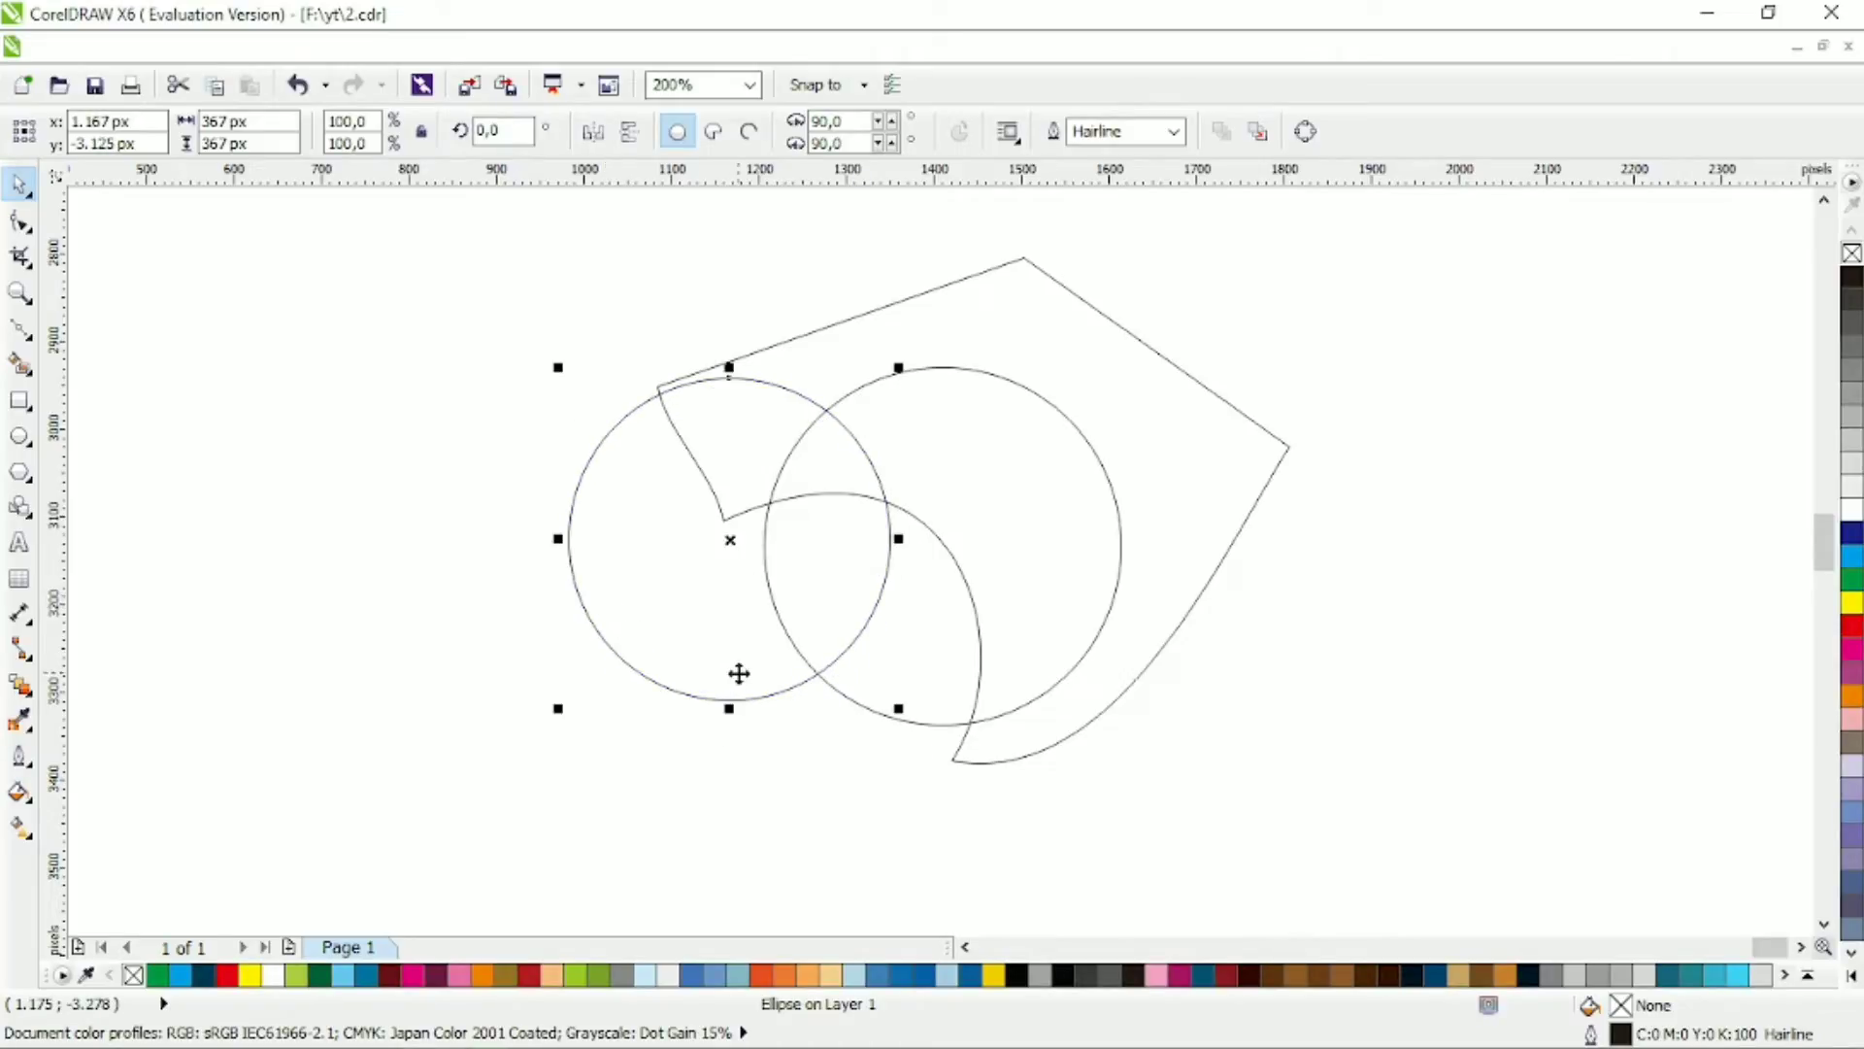
Step: Intersect the curved outline with the large circle, delete the outline and select the smaller circle
key(Tab)
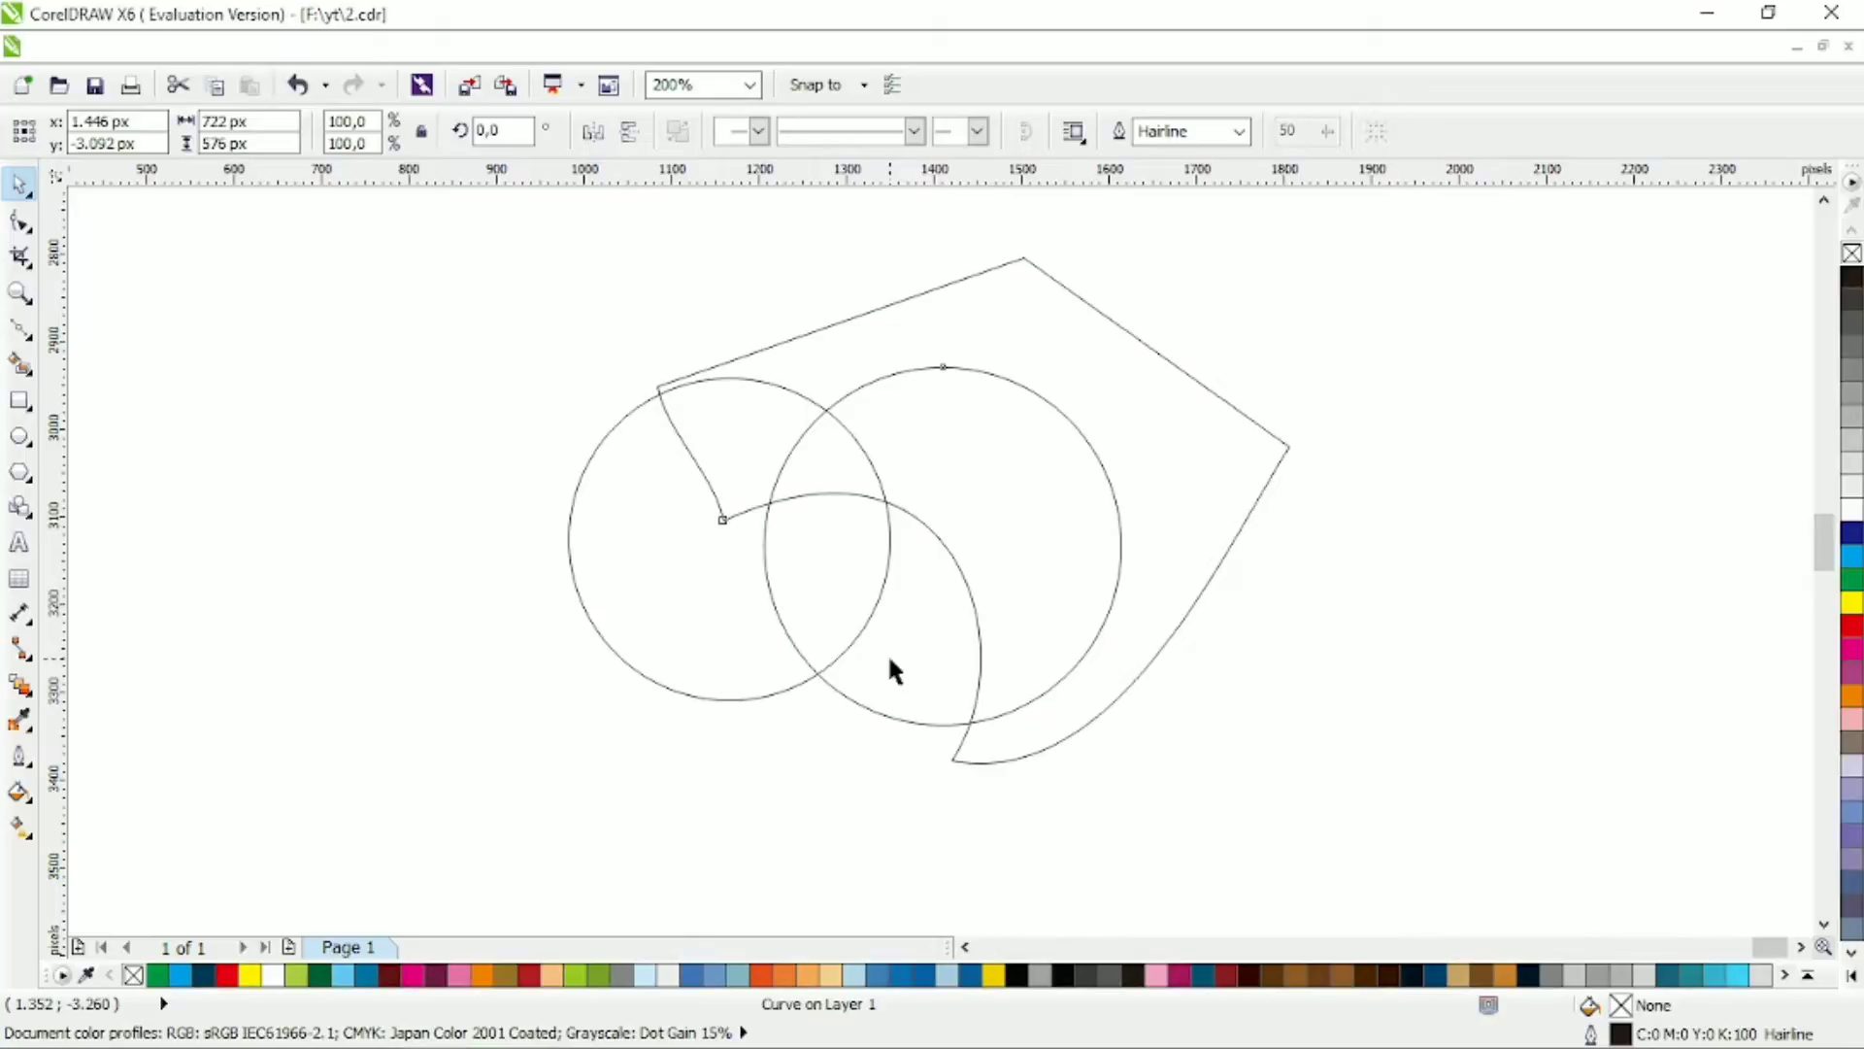
shift+click(943, 369)
click(916, 133)
key(Tab)
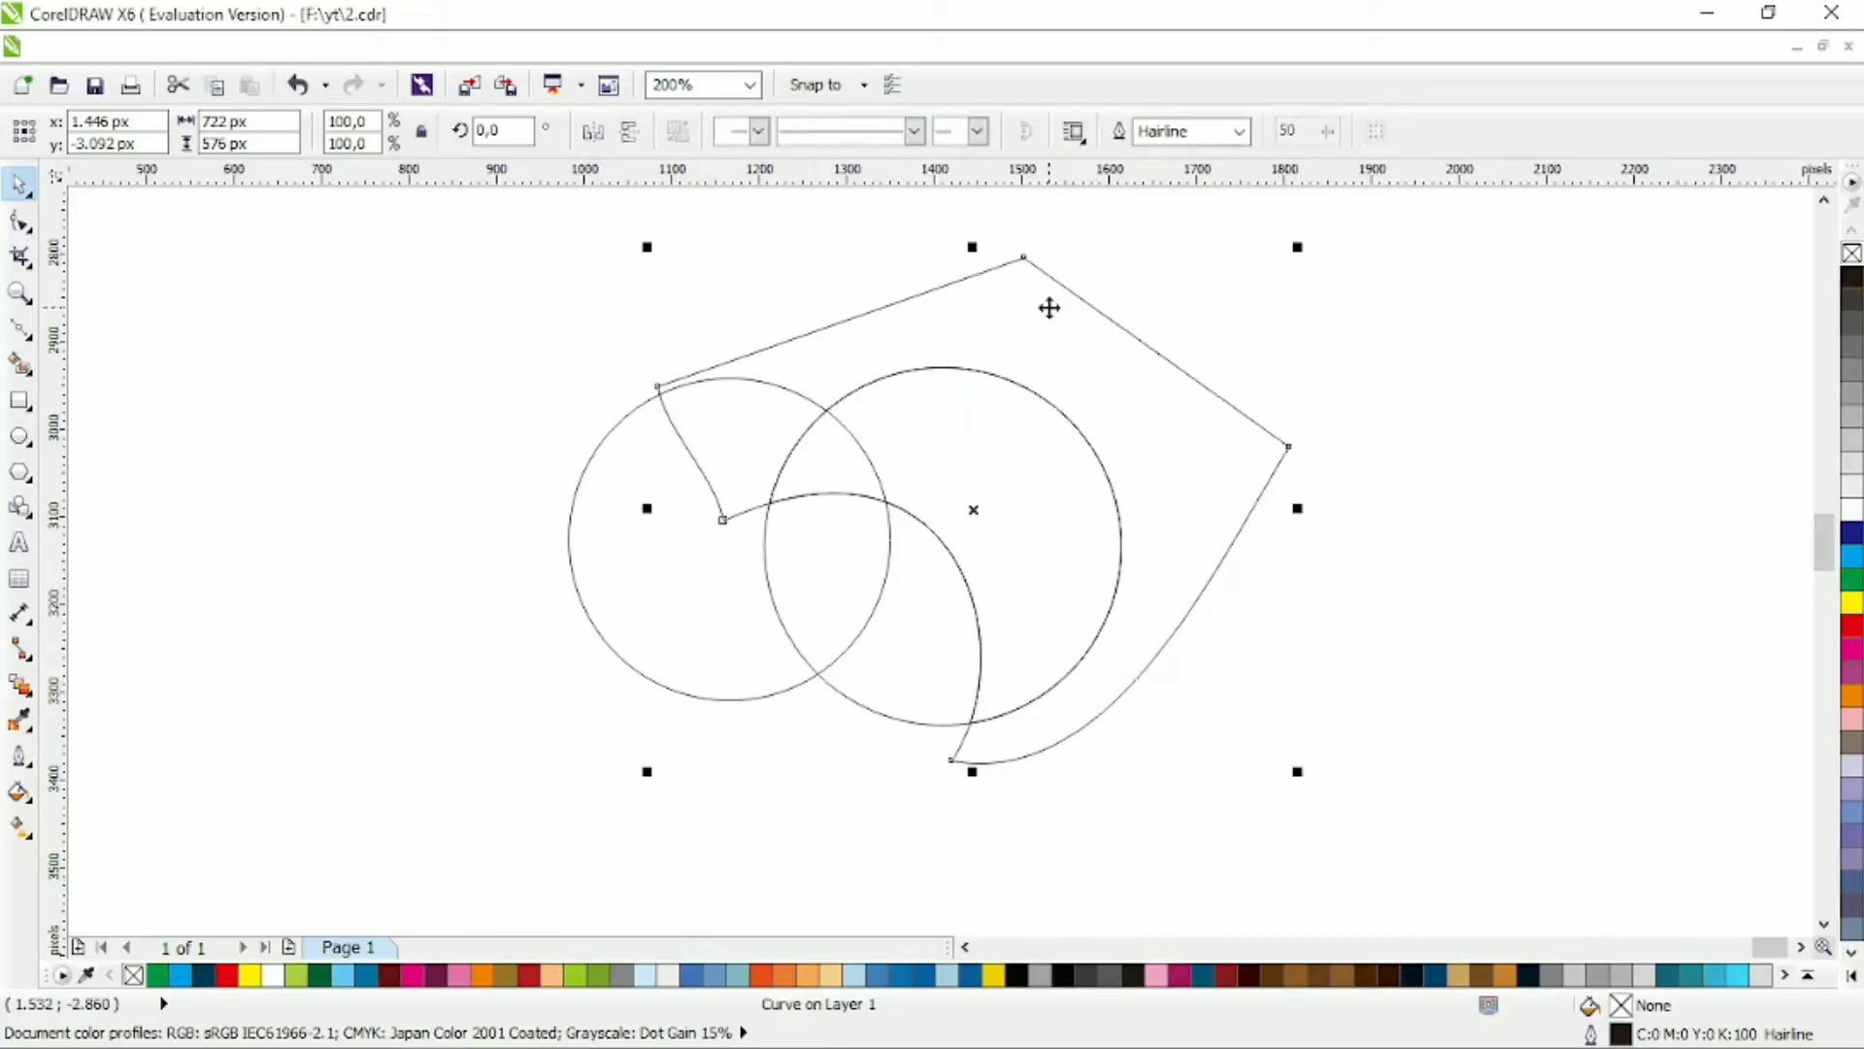
key(Delete)
key(Tab)
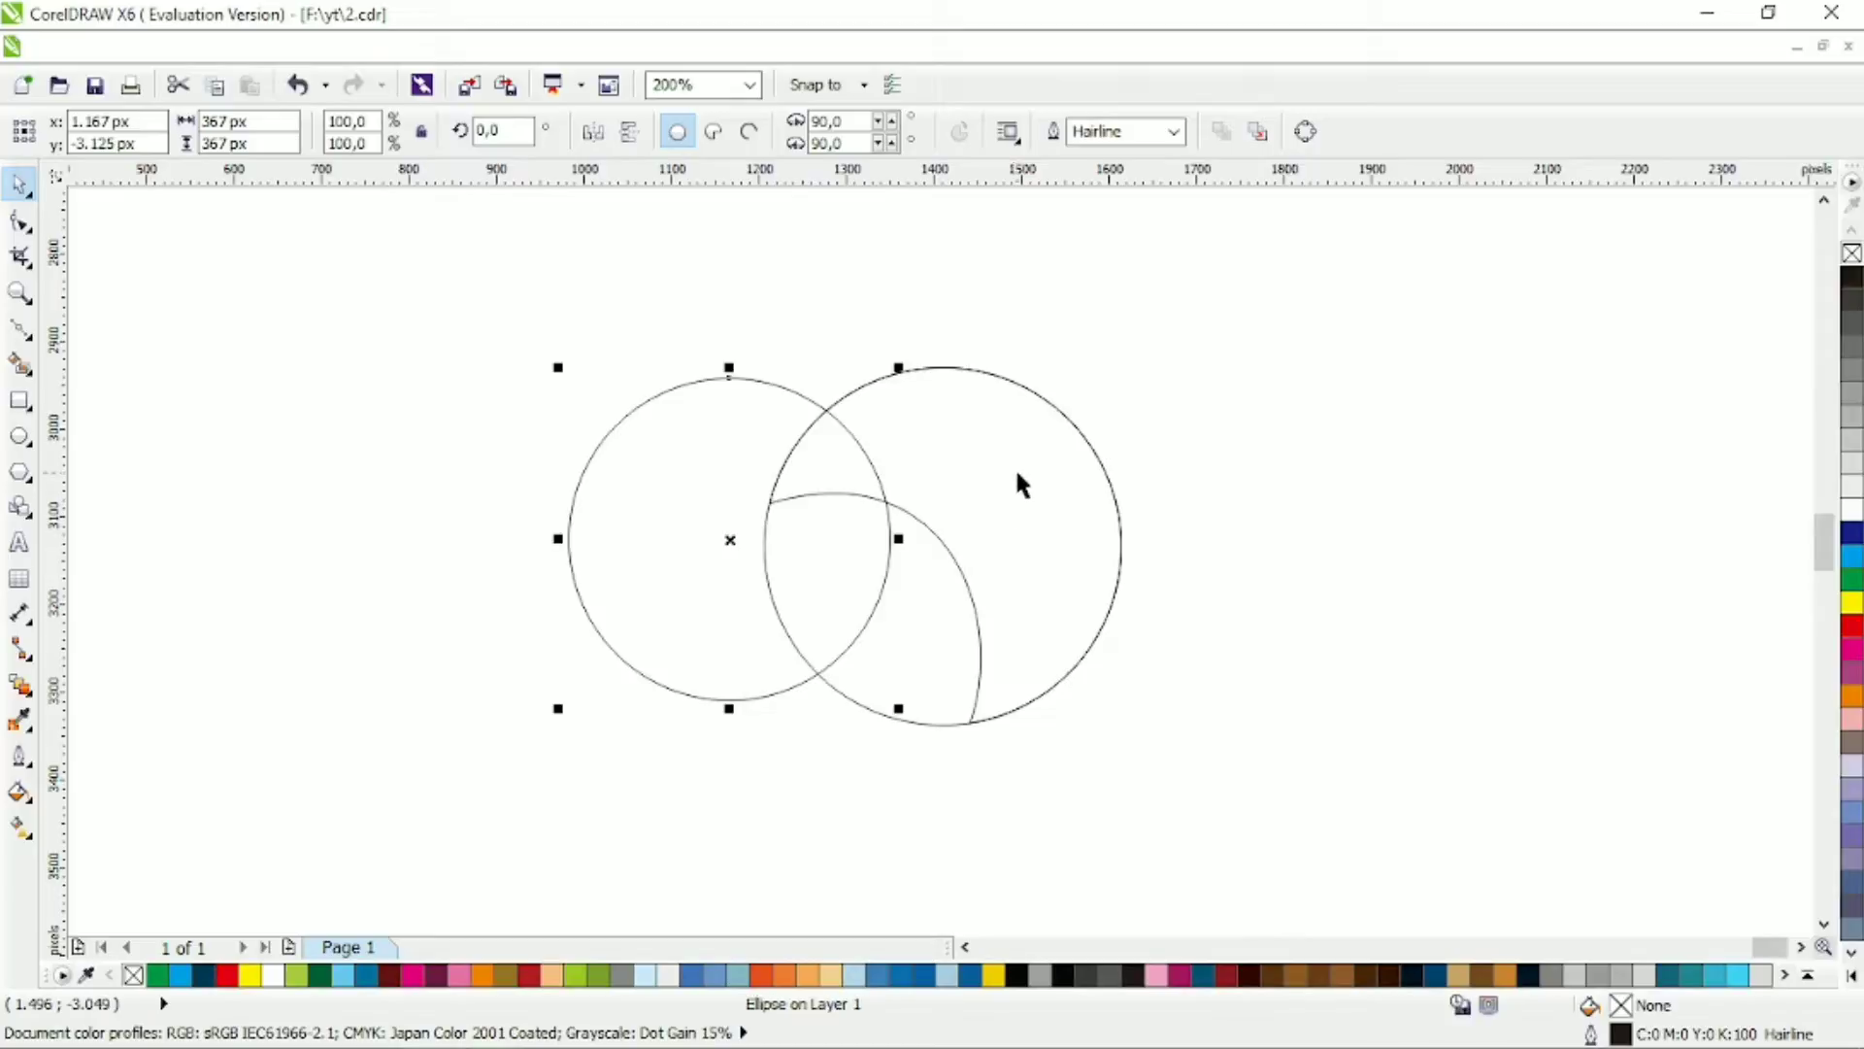
click(1175, 132)
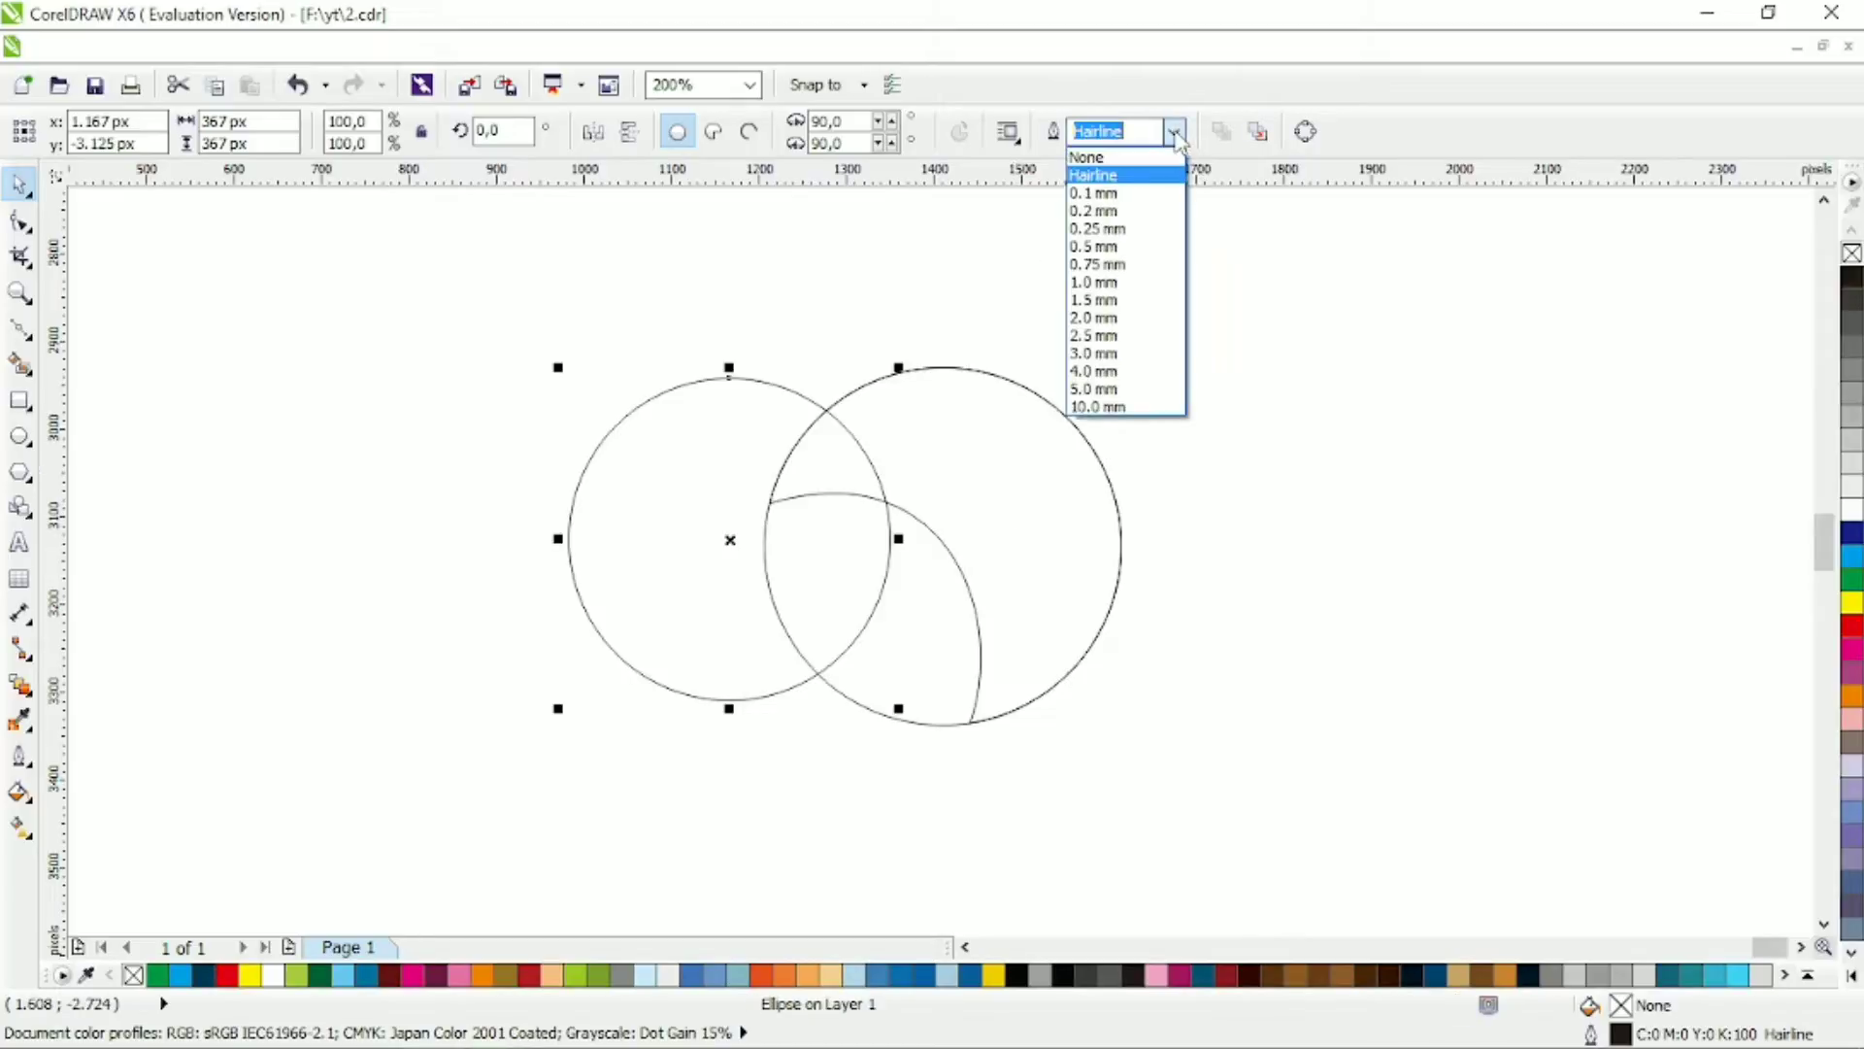
click(1162, 292)
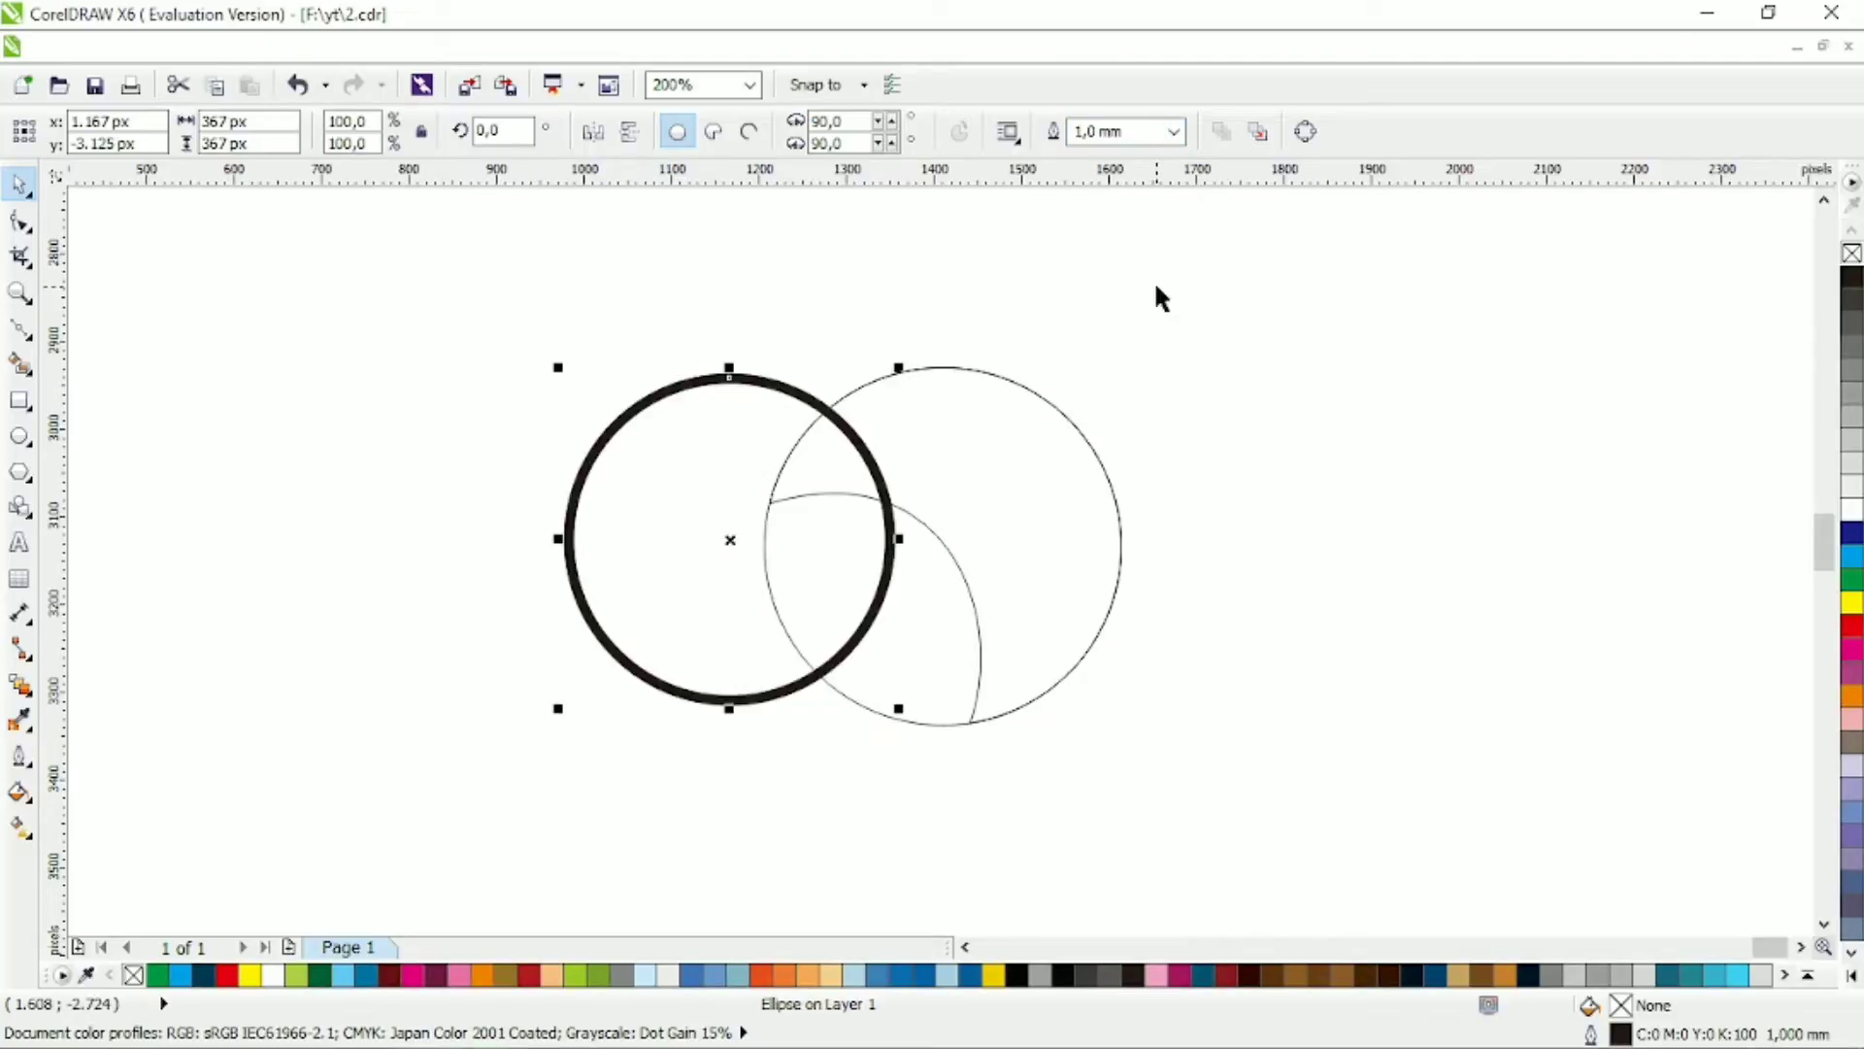
key(ctrl+z)
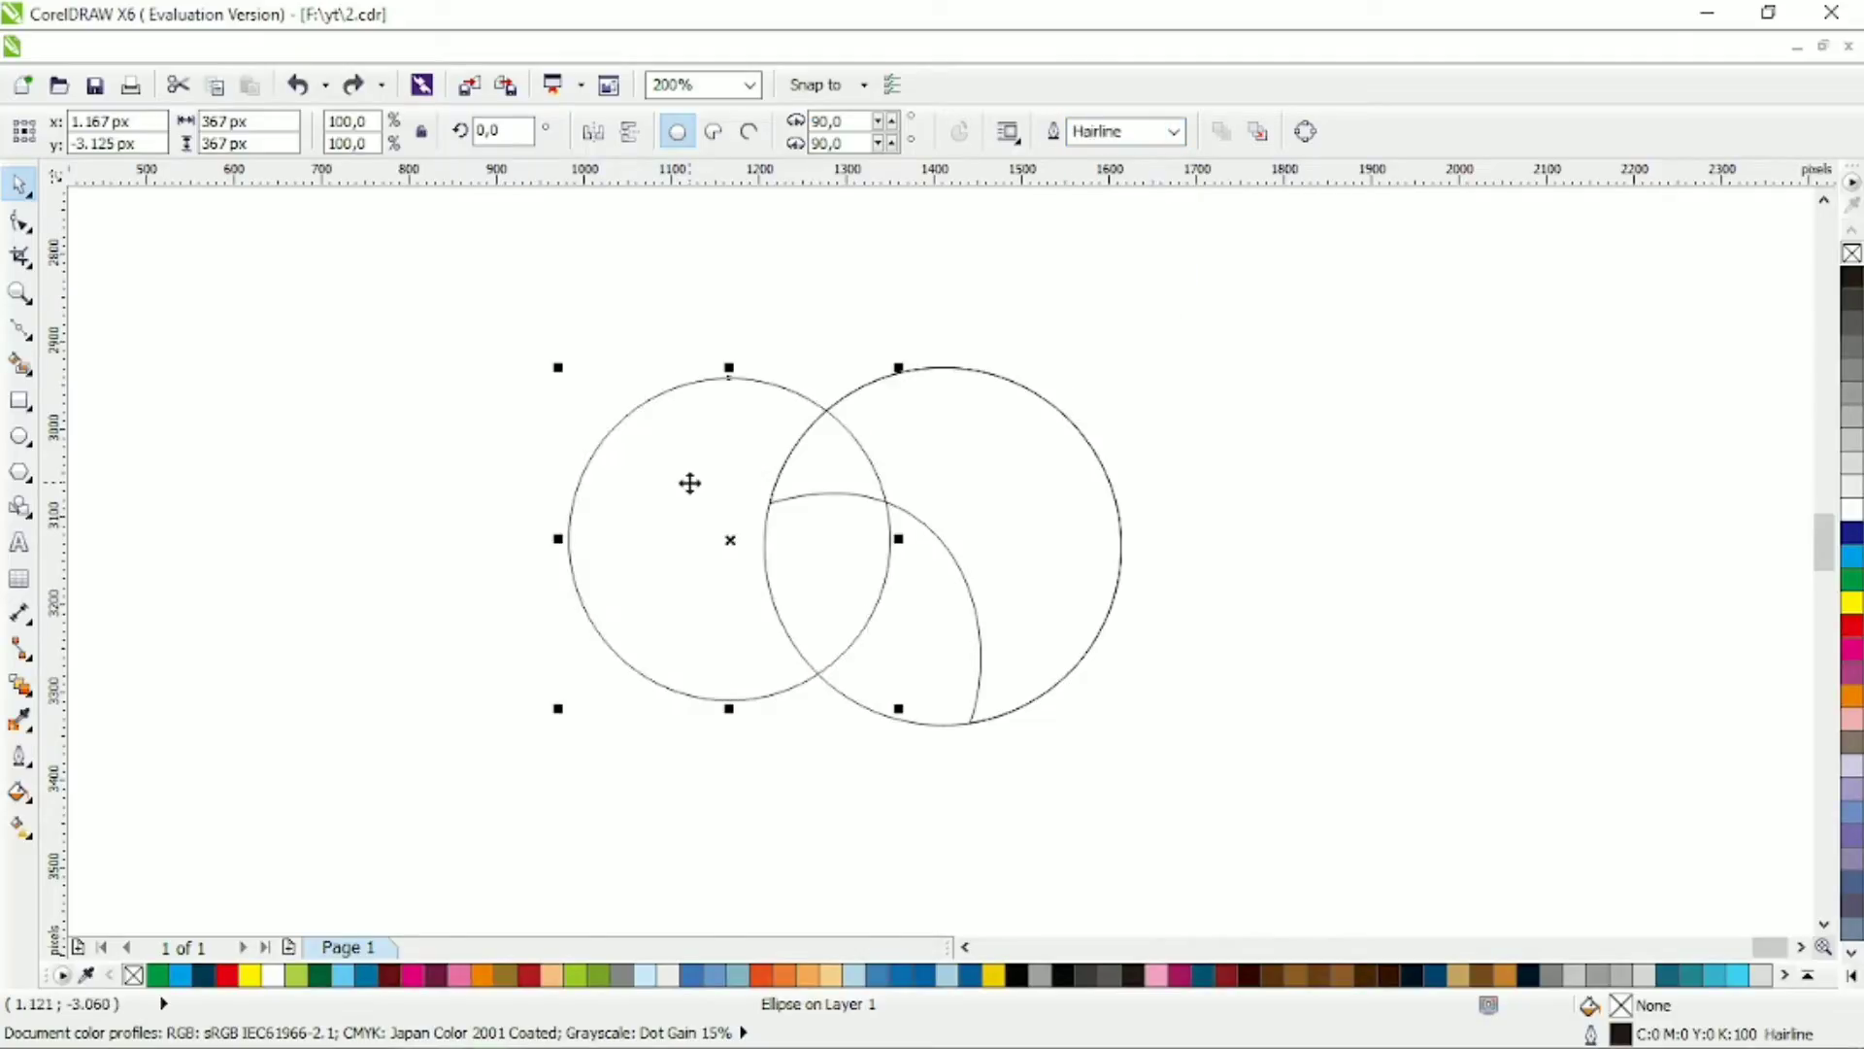
Step: Place a copy of the smaller circle scaled to 88.9% inside it and combine both circles into a ring
drag(898, 367, 887, 378)
drag(737, 440, 745, 449)
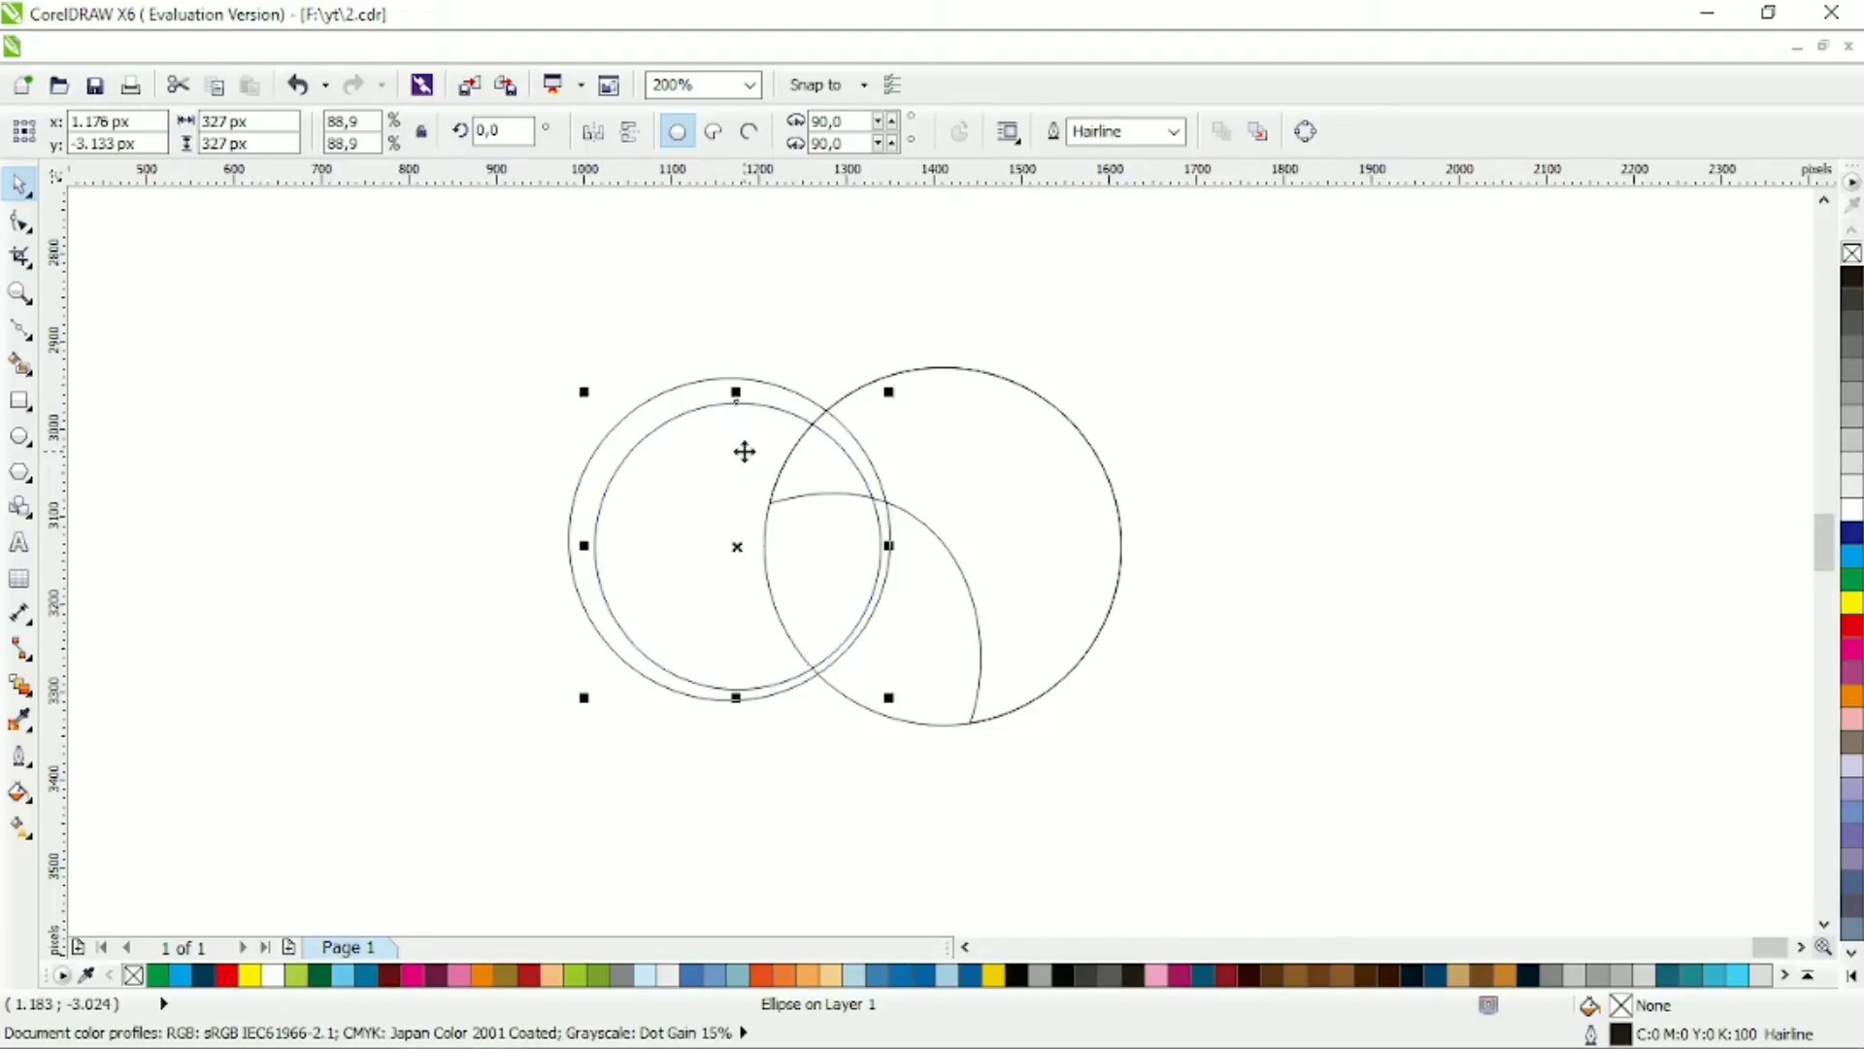
shift+click(693, 382)
click(847, 294)
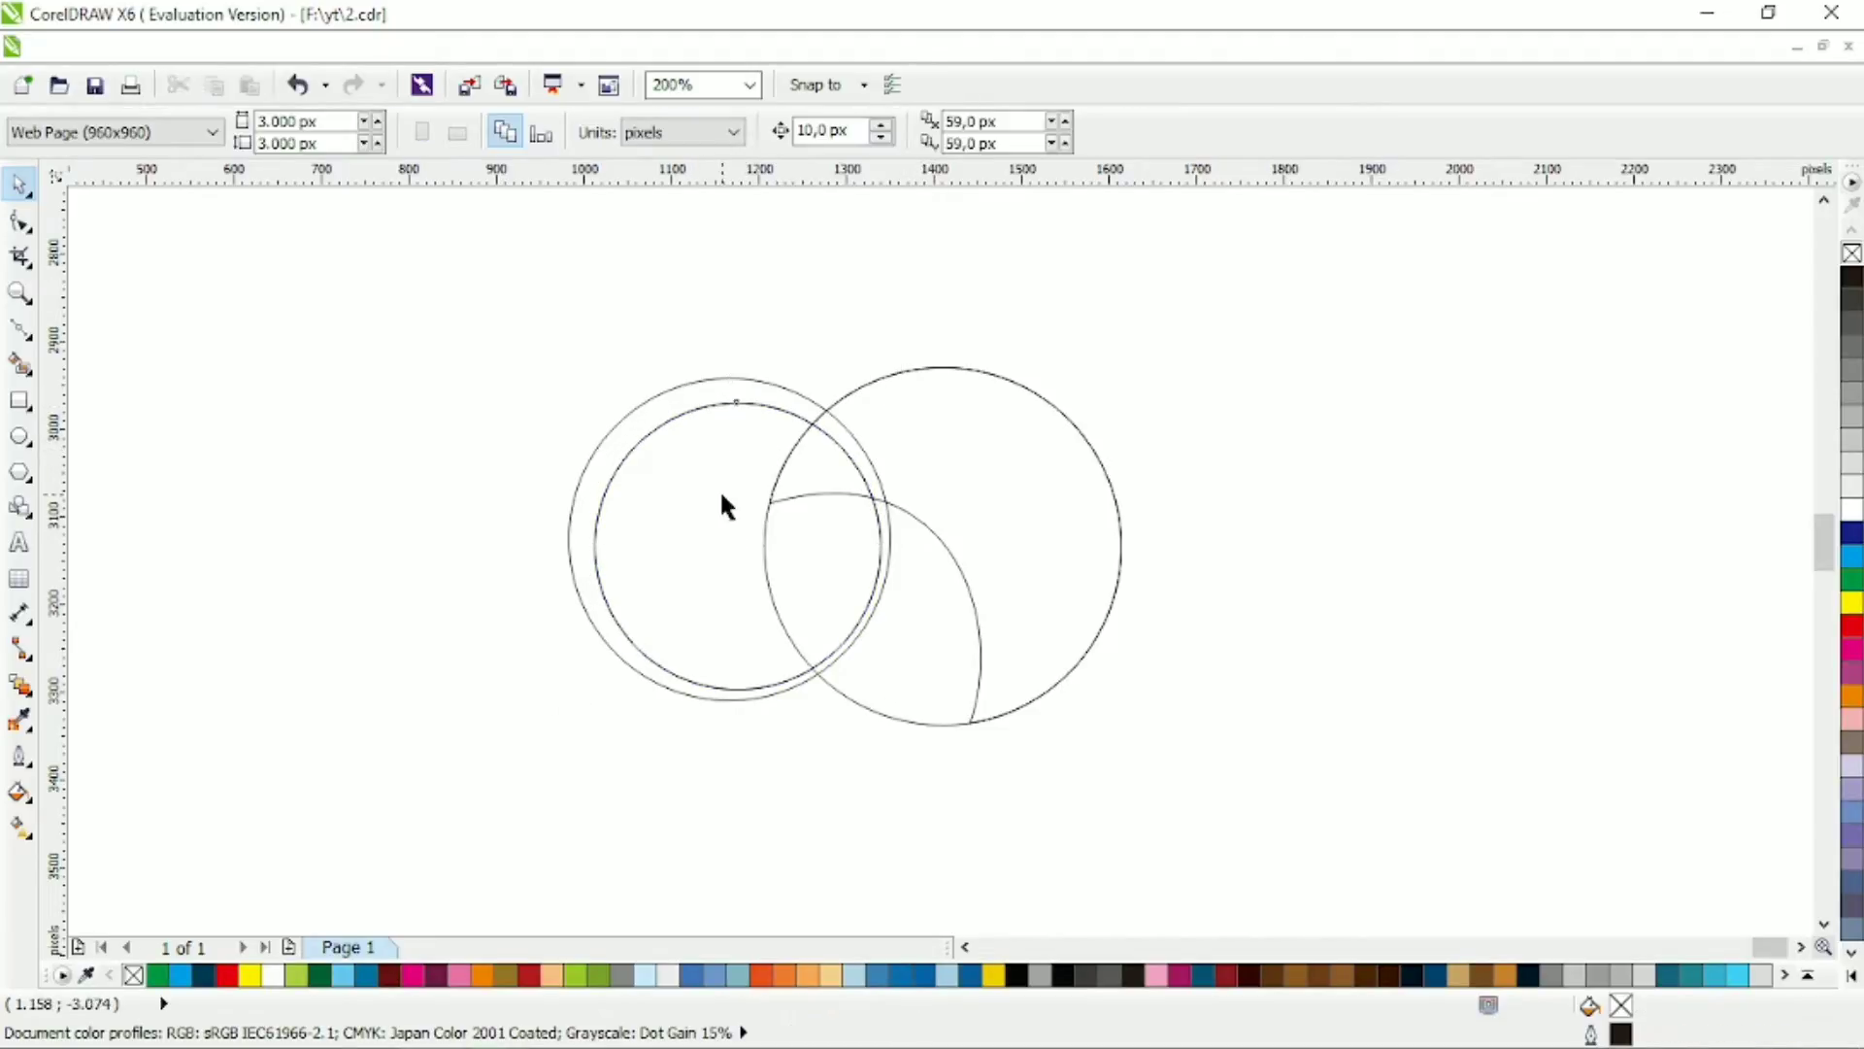
Step: Shift the ring slightly up and right, and trim the intersected curved piece with it
drag(701, 374, 719, 369)
shift+click(981, 444)
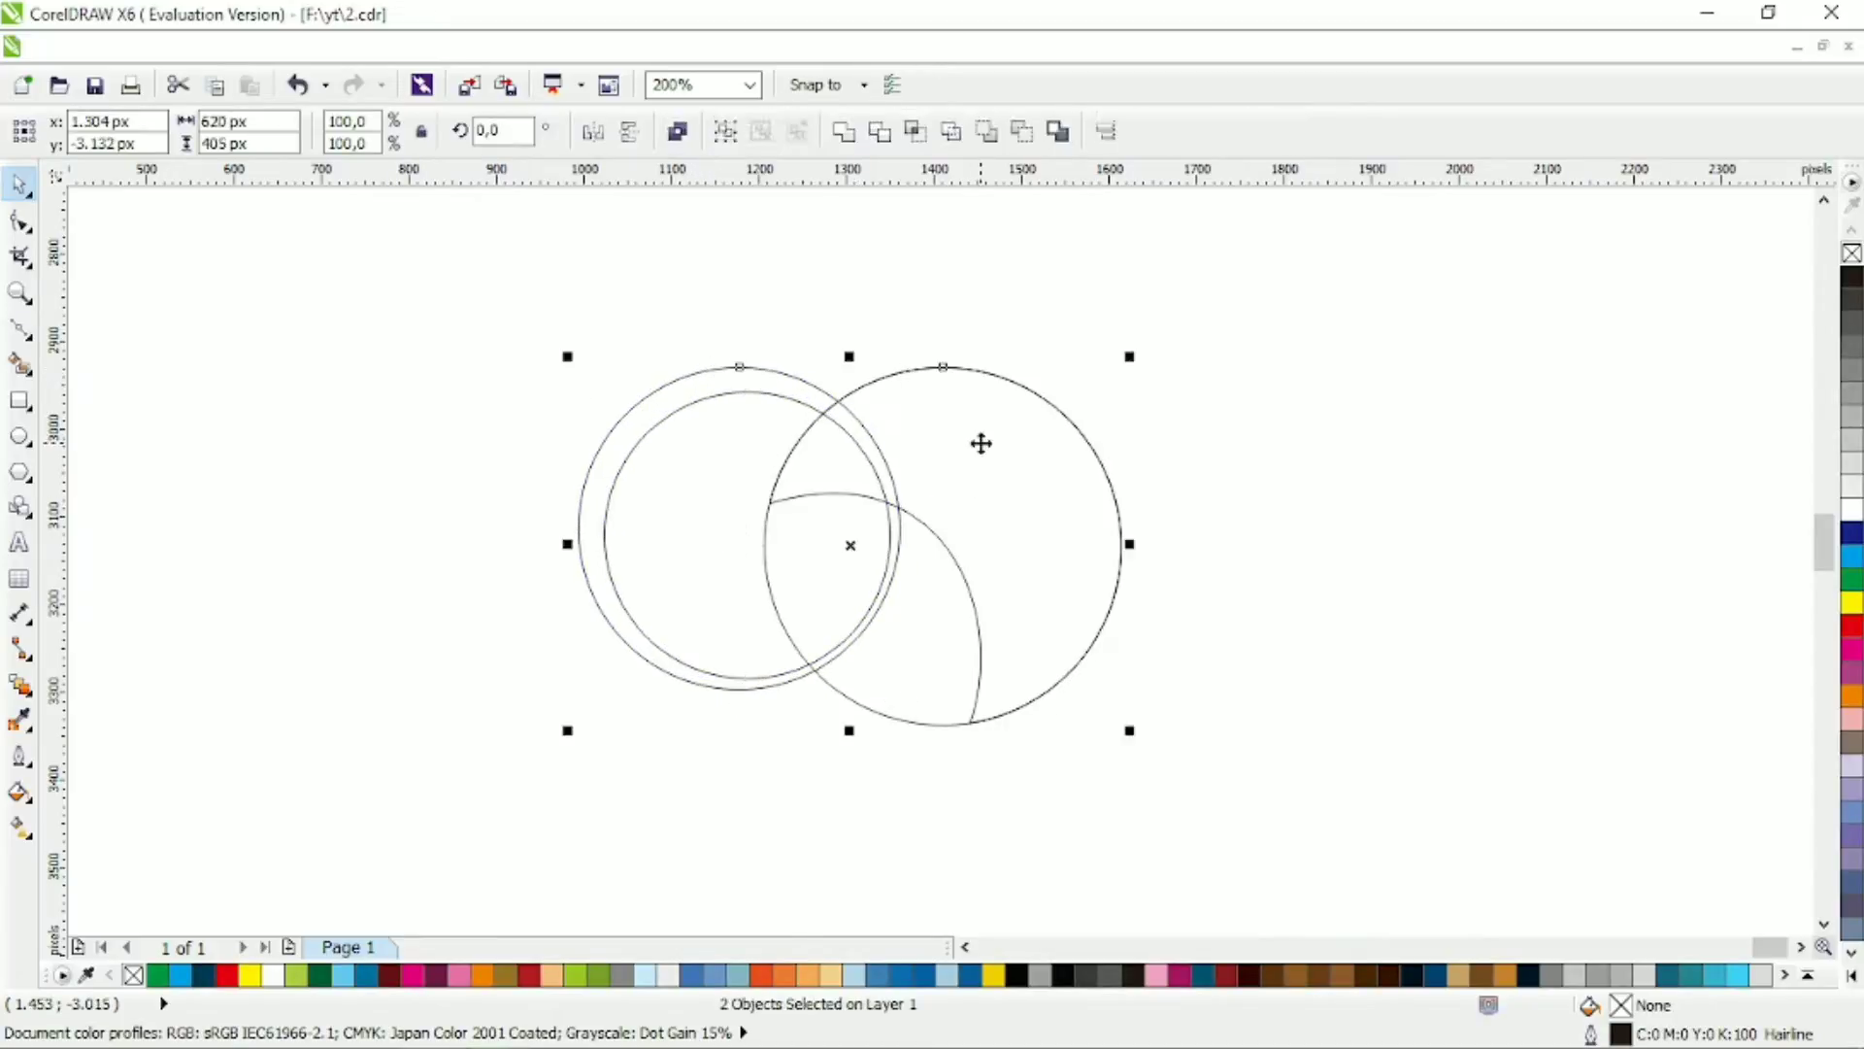
click(992, 352)
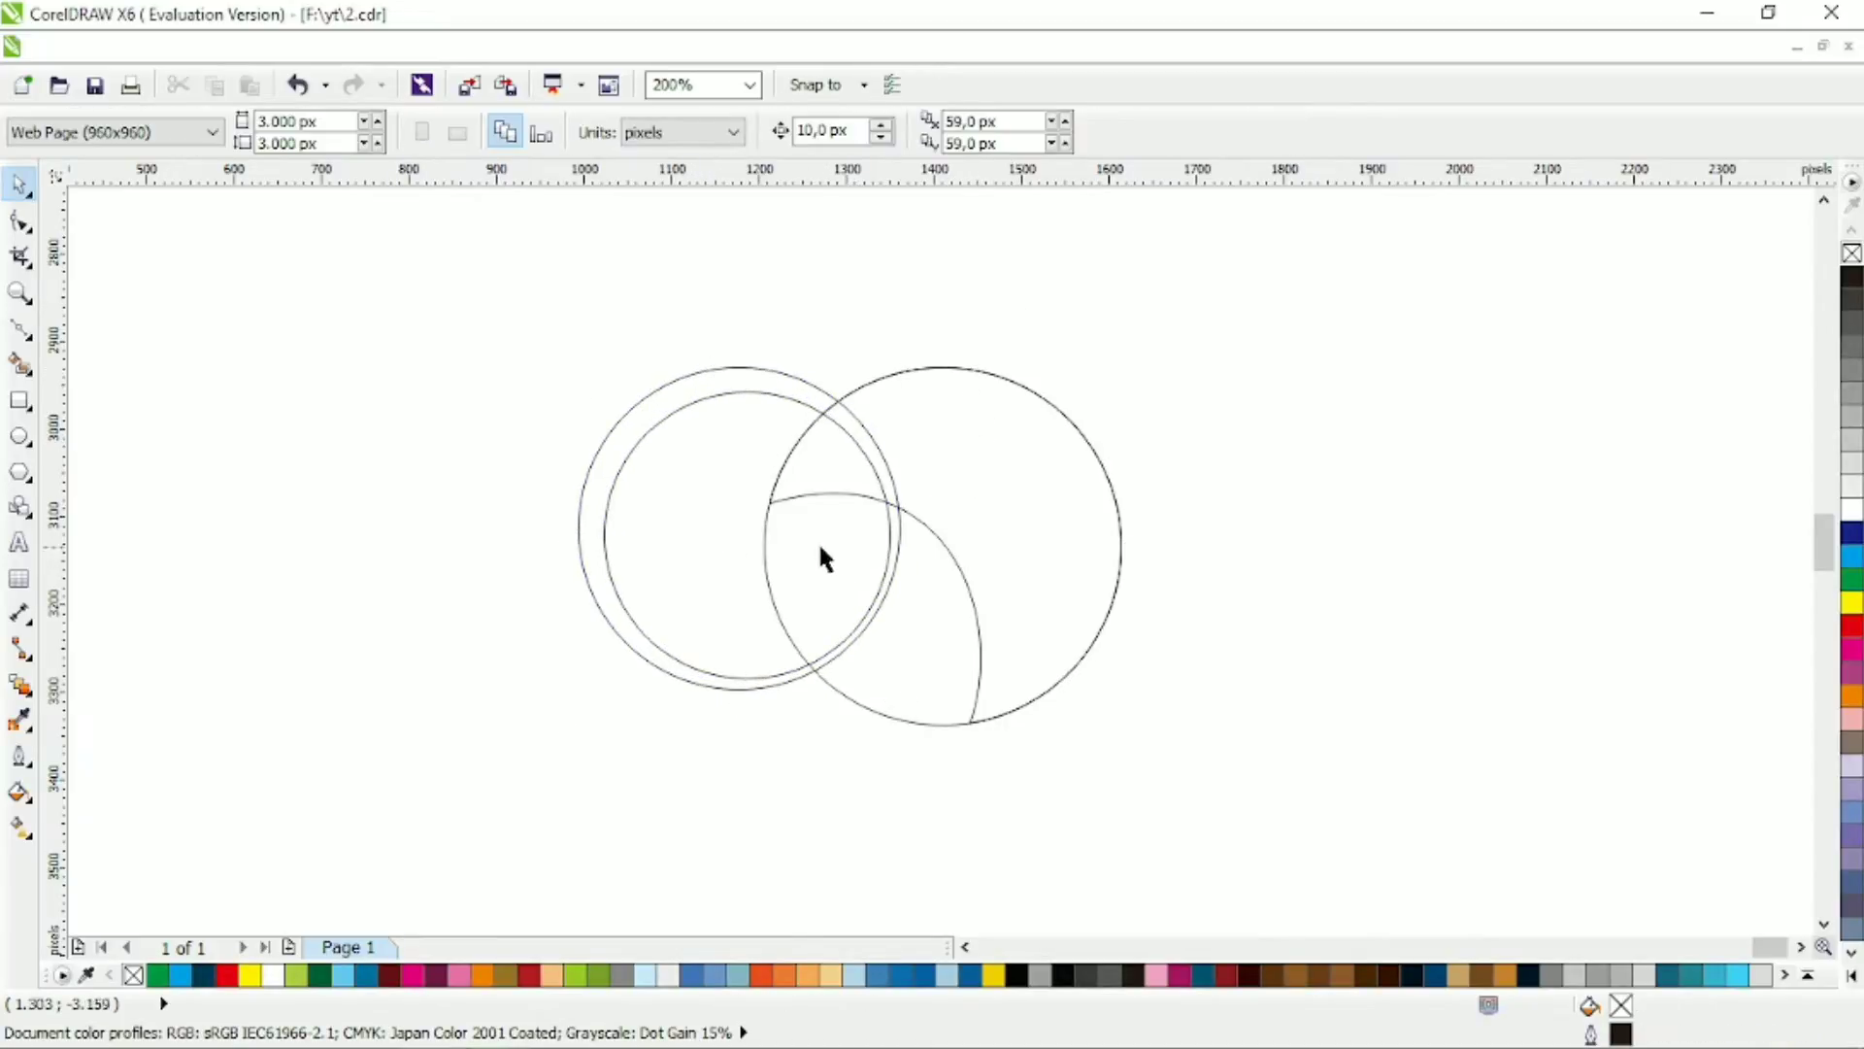
click(764, 546)
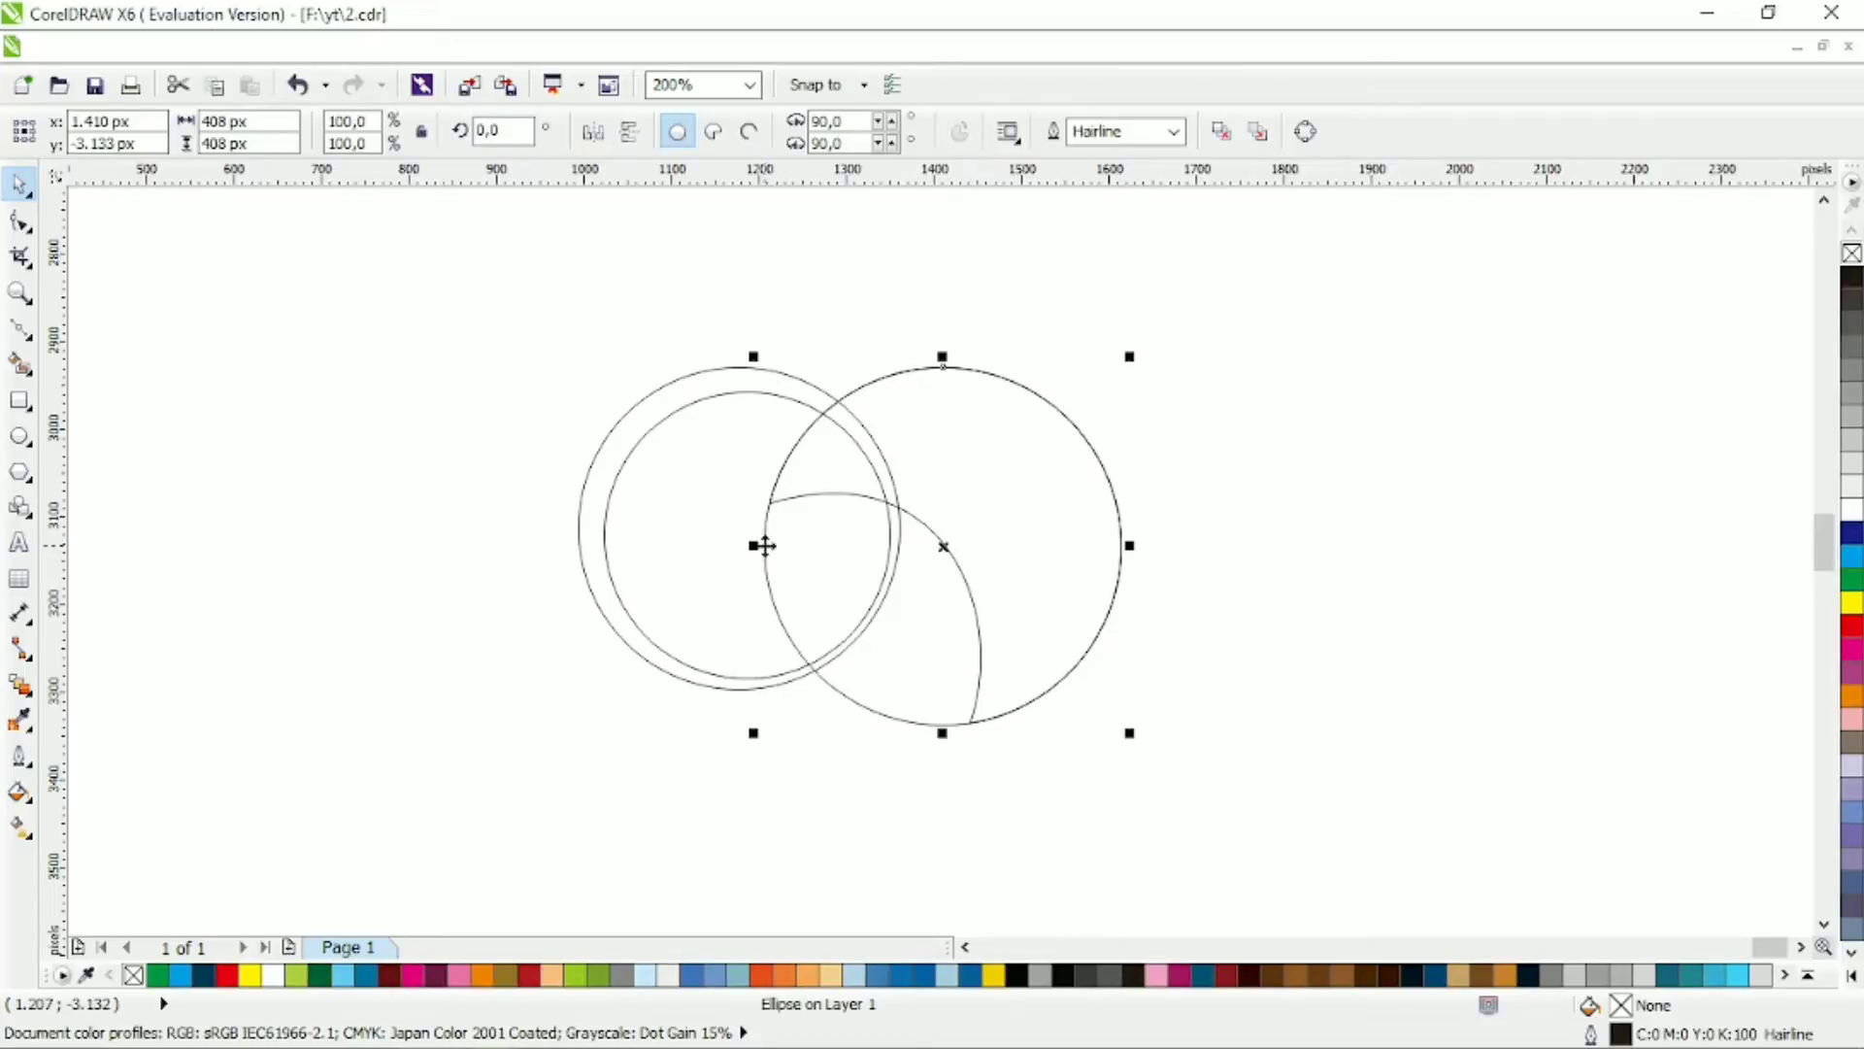
click(1126, 466)
click(758, 378)
shift+click(986, 375)
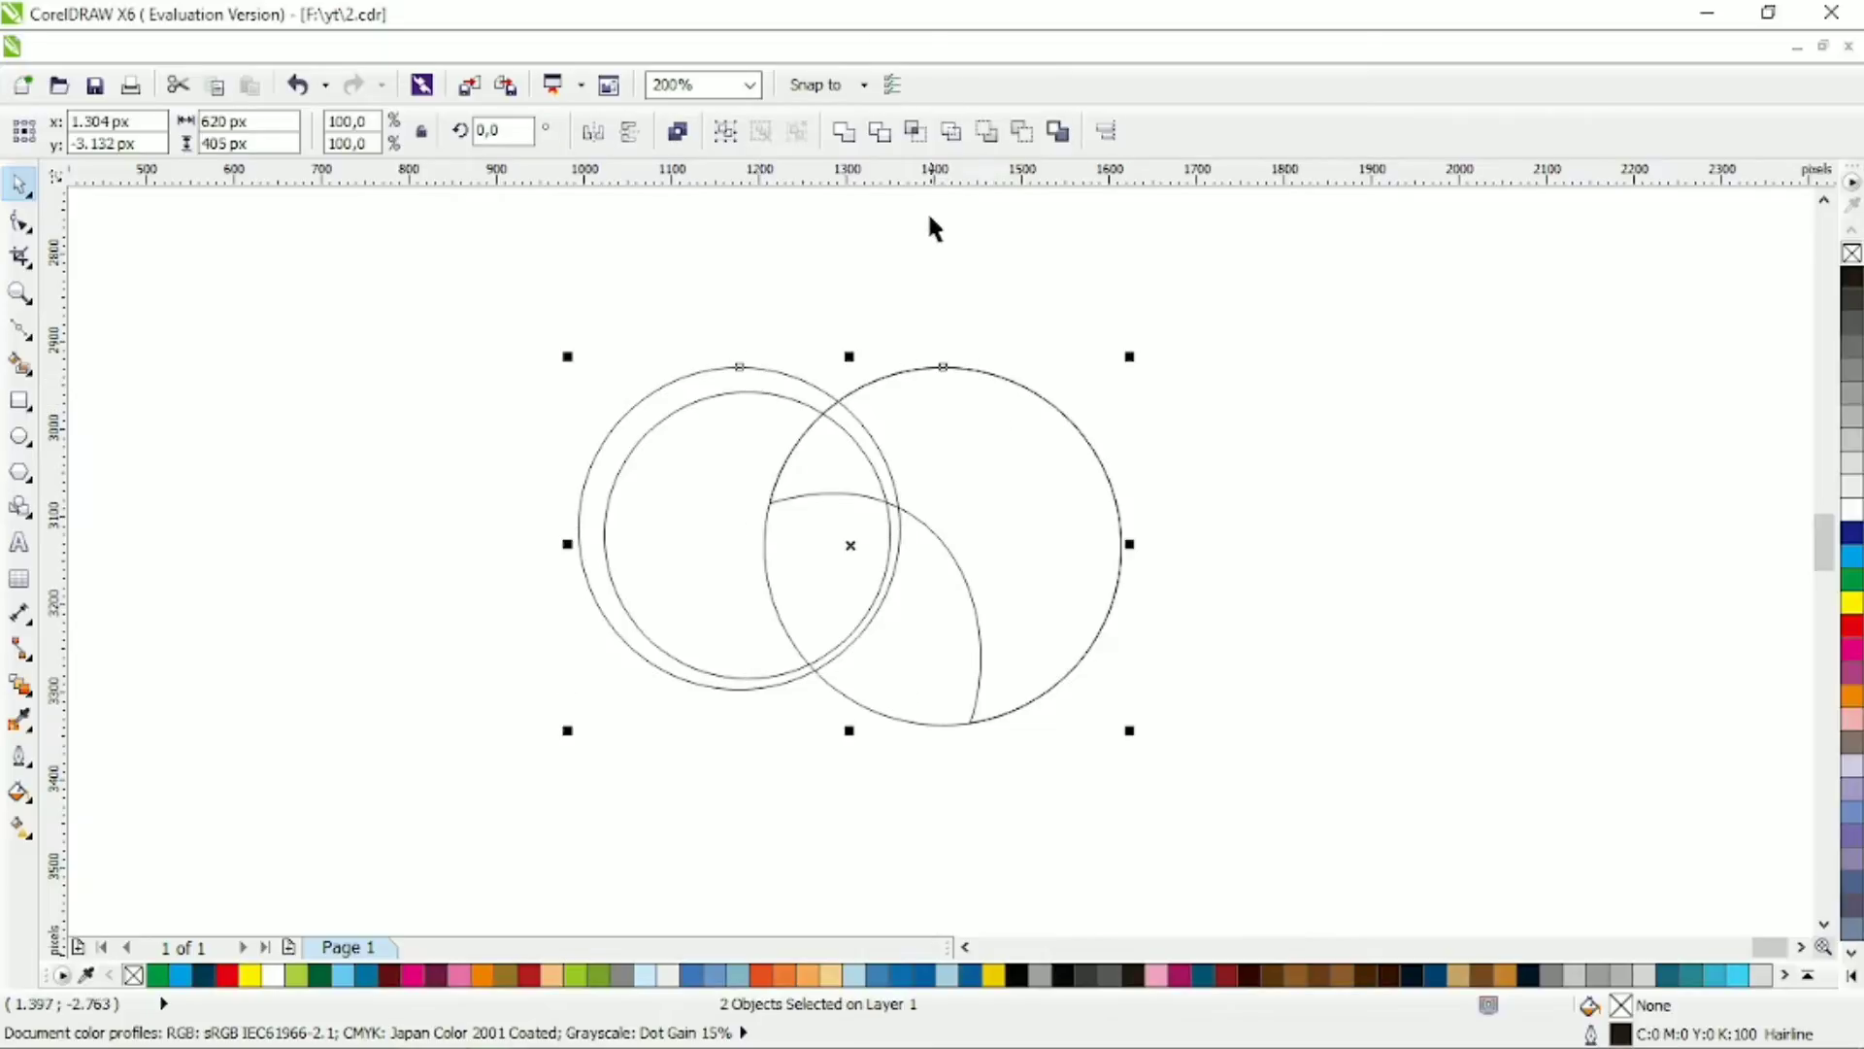
click(880, 131)
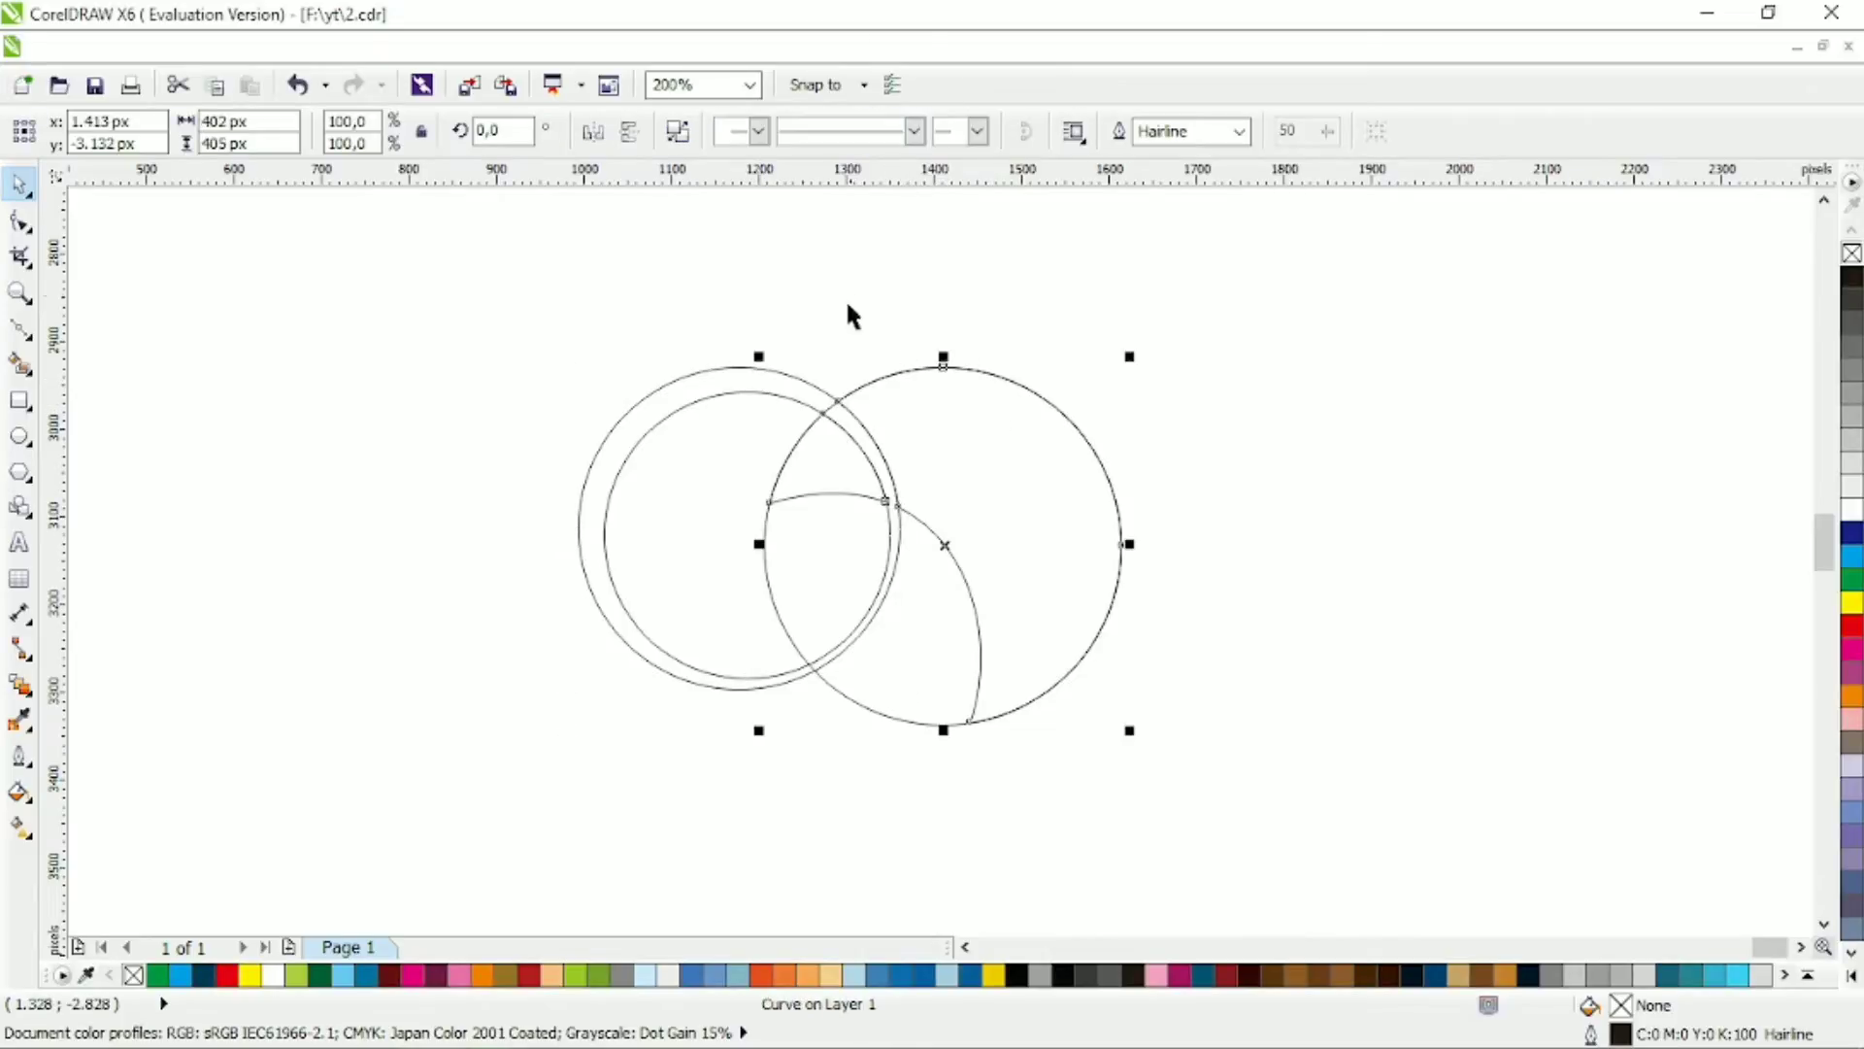
click(733, 381)
drag(770, 375, 602, 391)
key(ctrl+z)
key(ctrl+z)
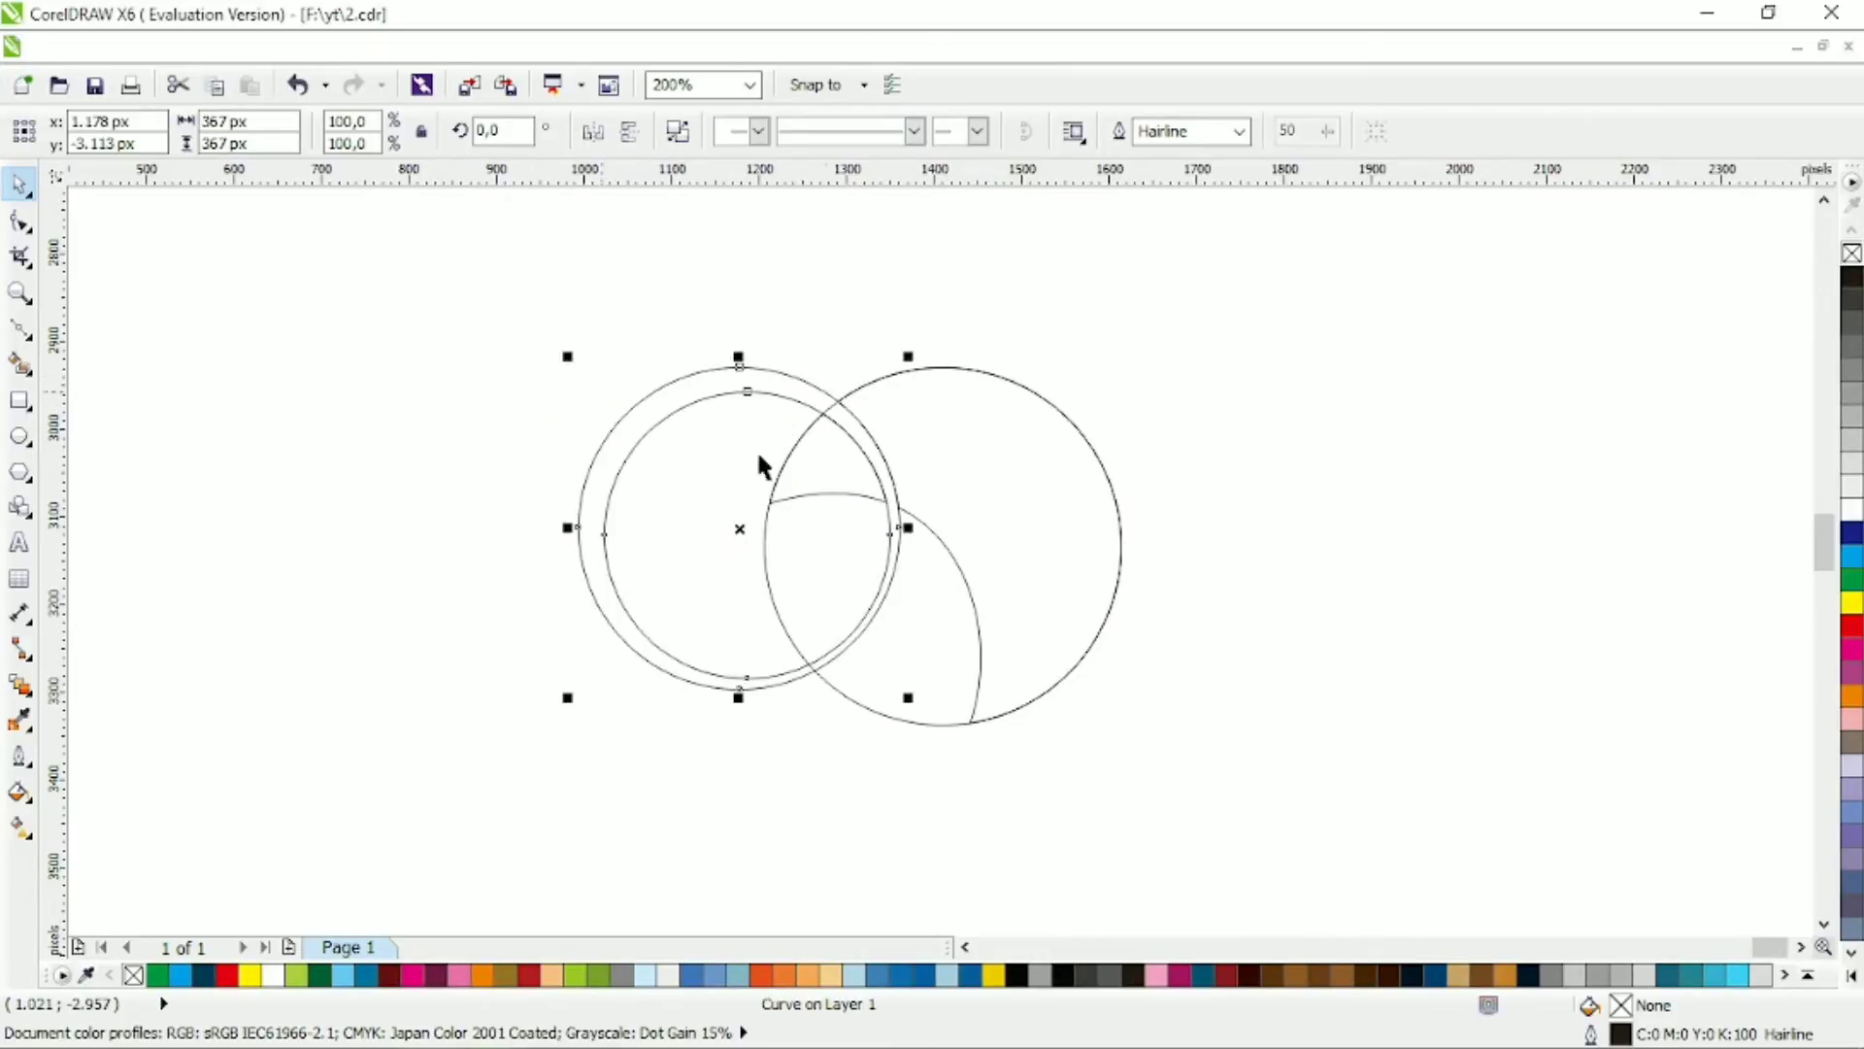
Step: Trim the large full circle with the ring and delete the ring
click(782, 383)
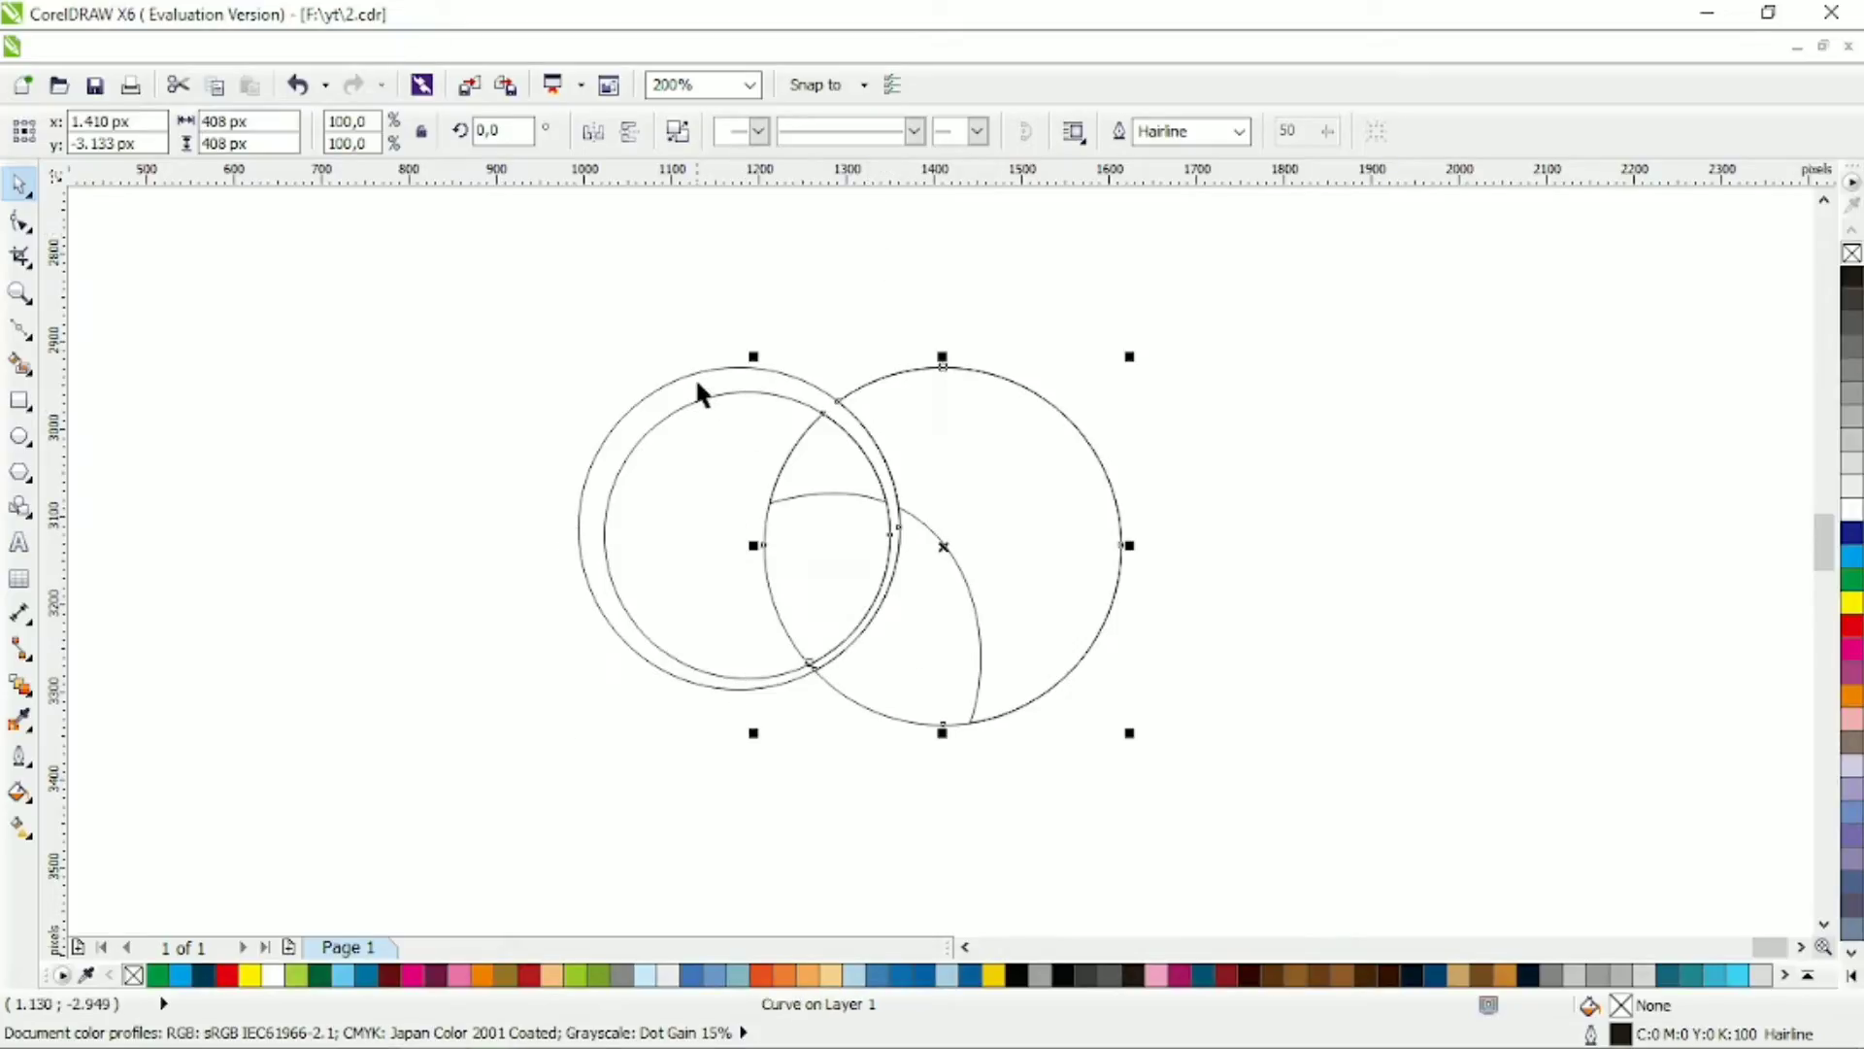
key(Delete)
Step: Break the trimmed circle apart and delete its left lens-shaped piece
click(823, 570)
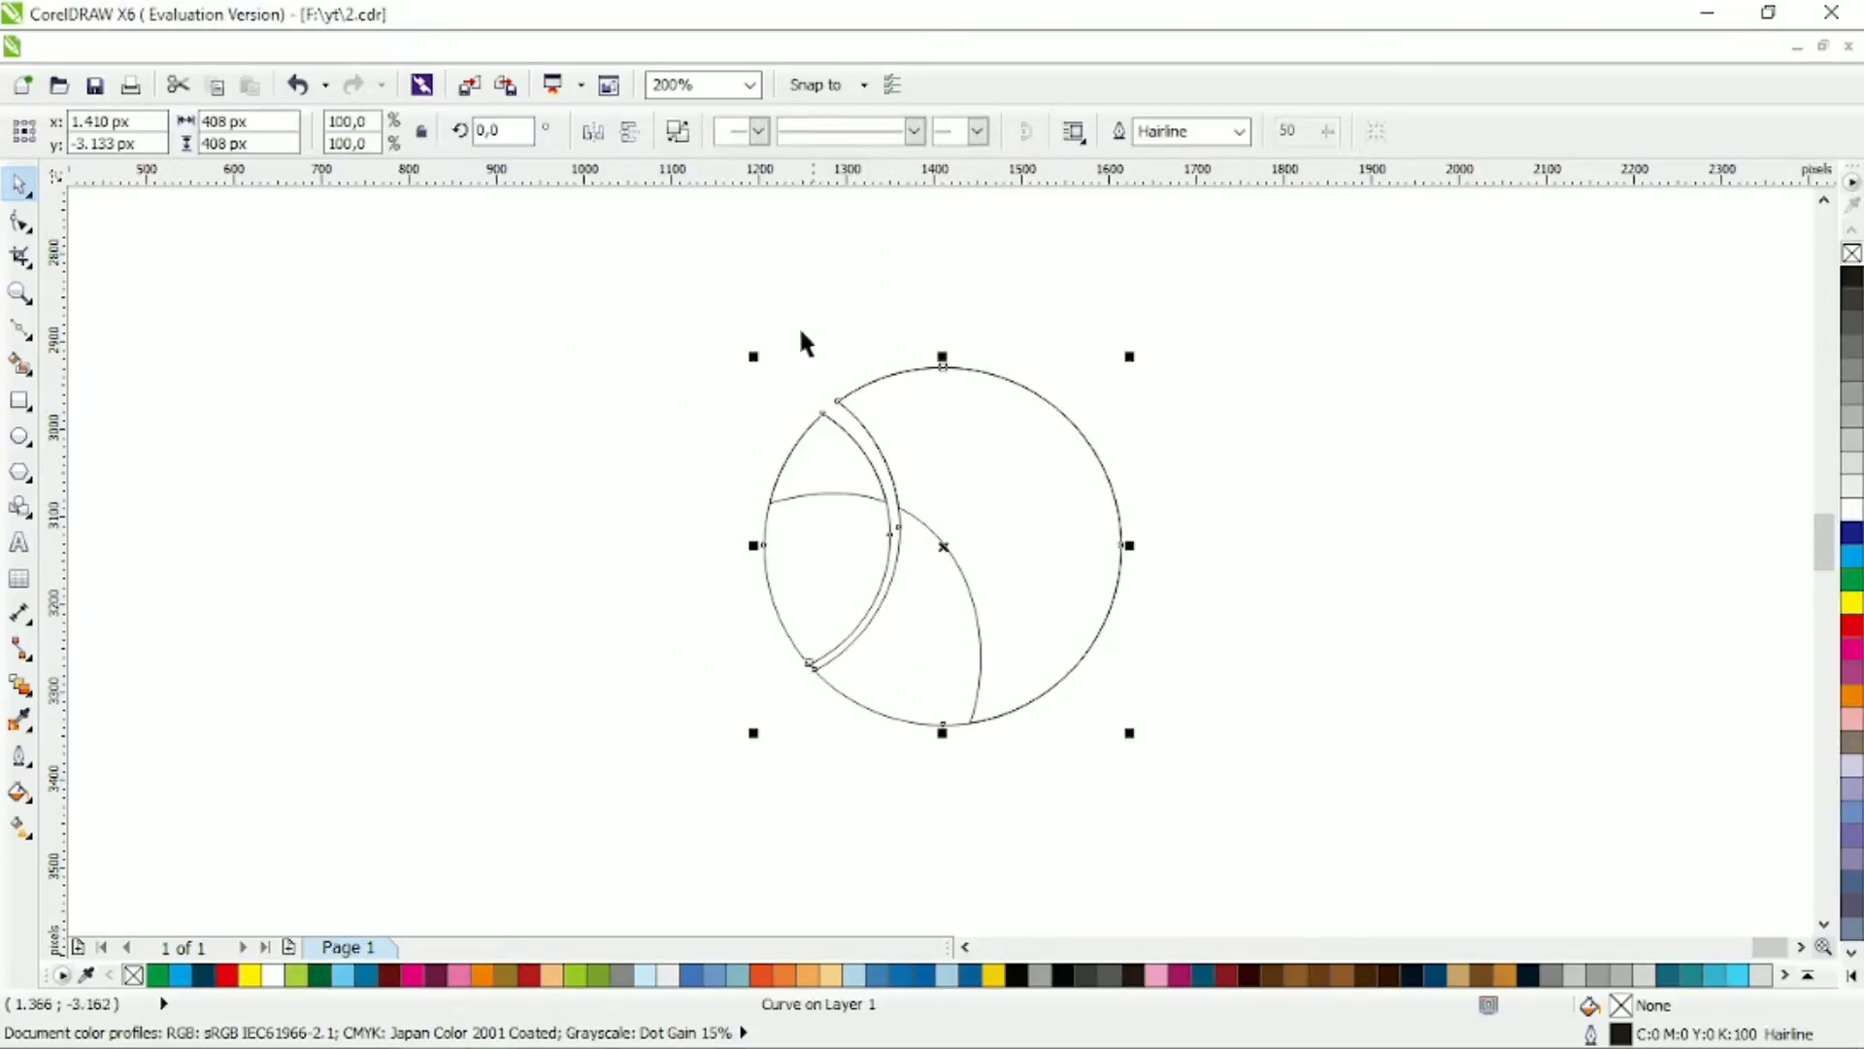
key(Escape)
click(783, 552)
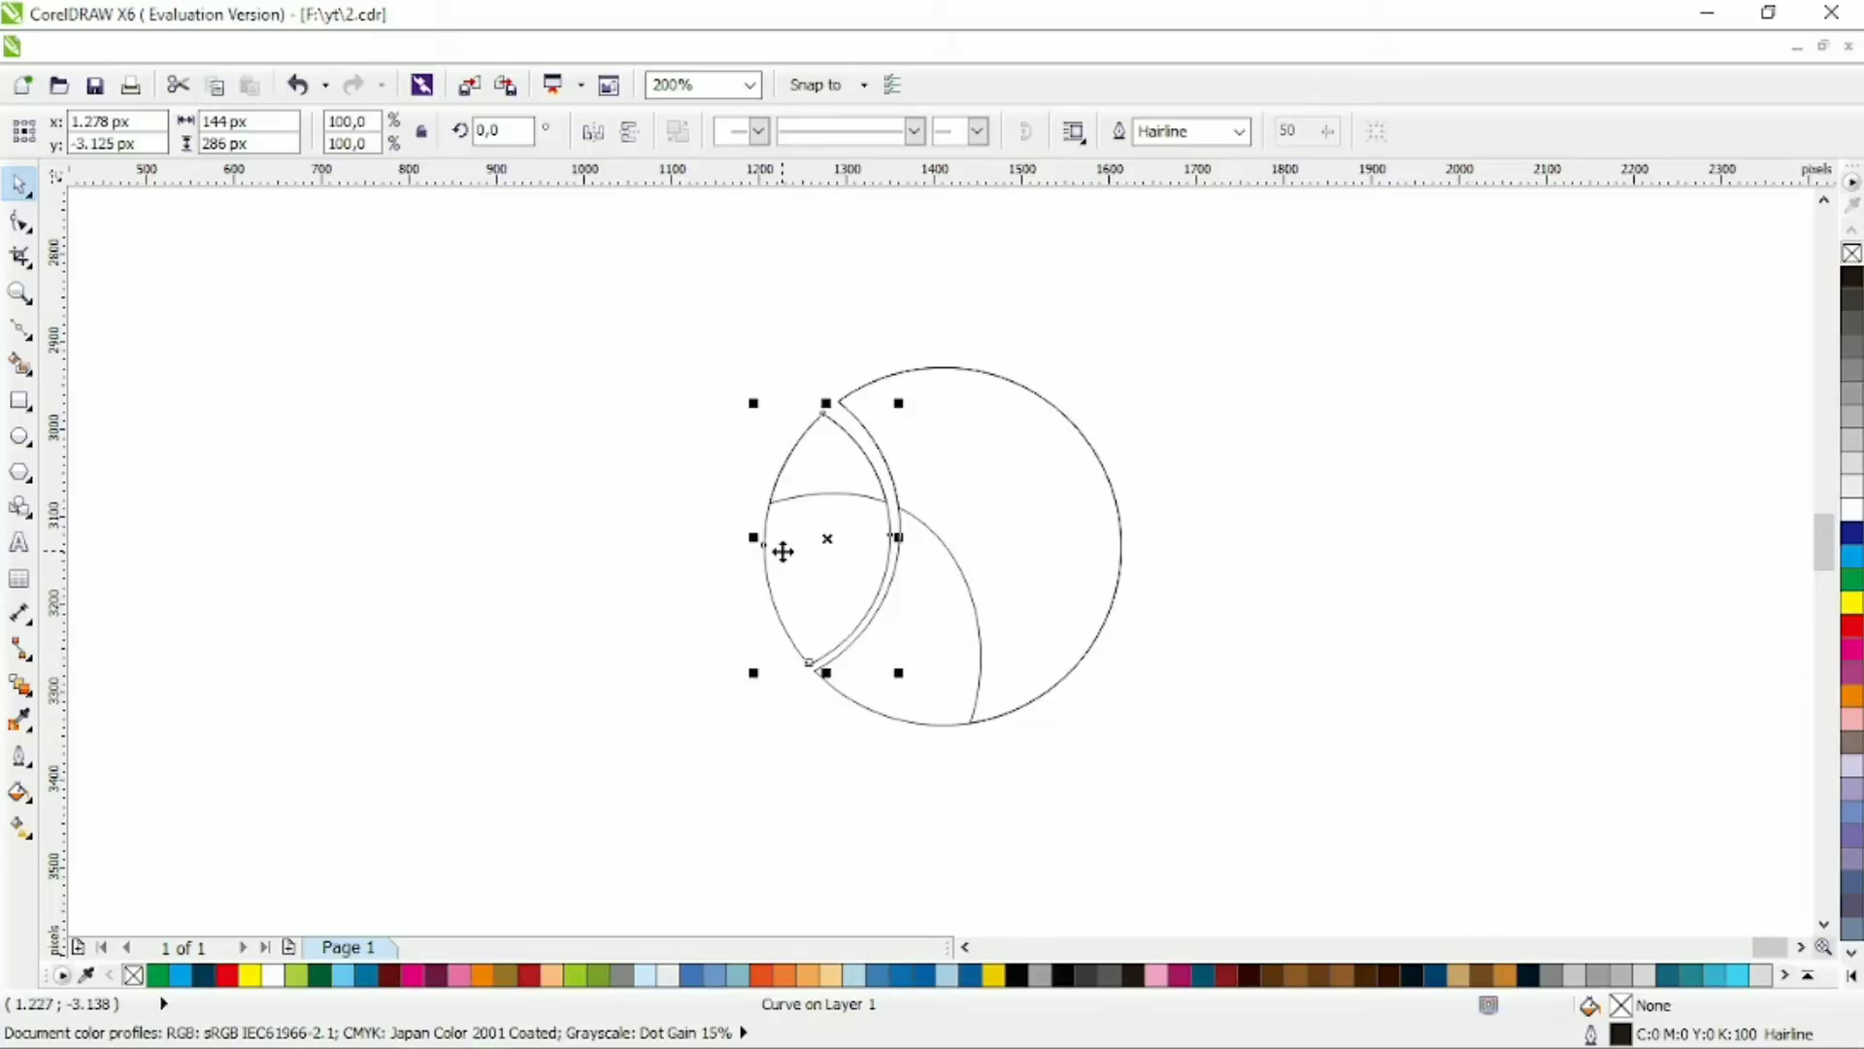
key(Delete)
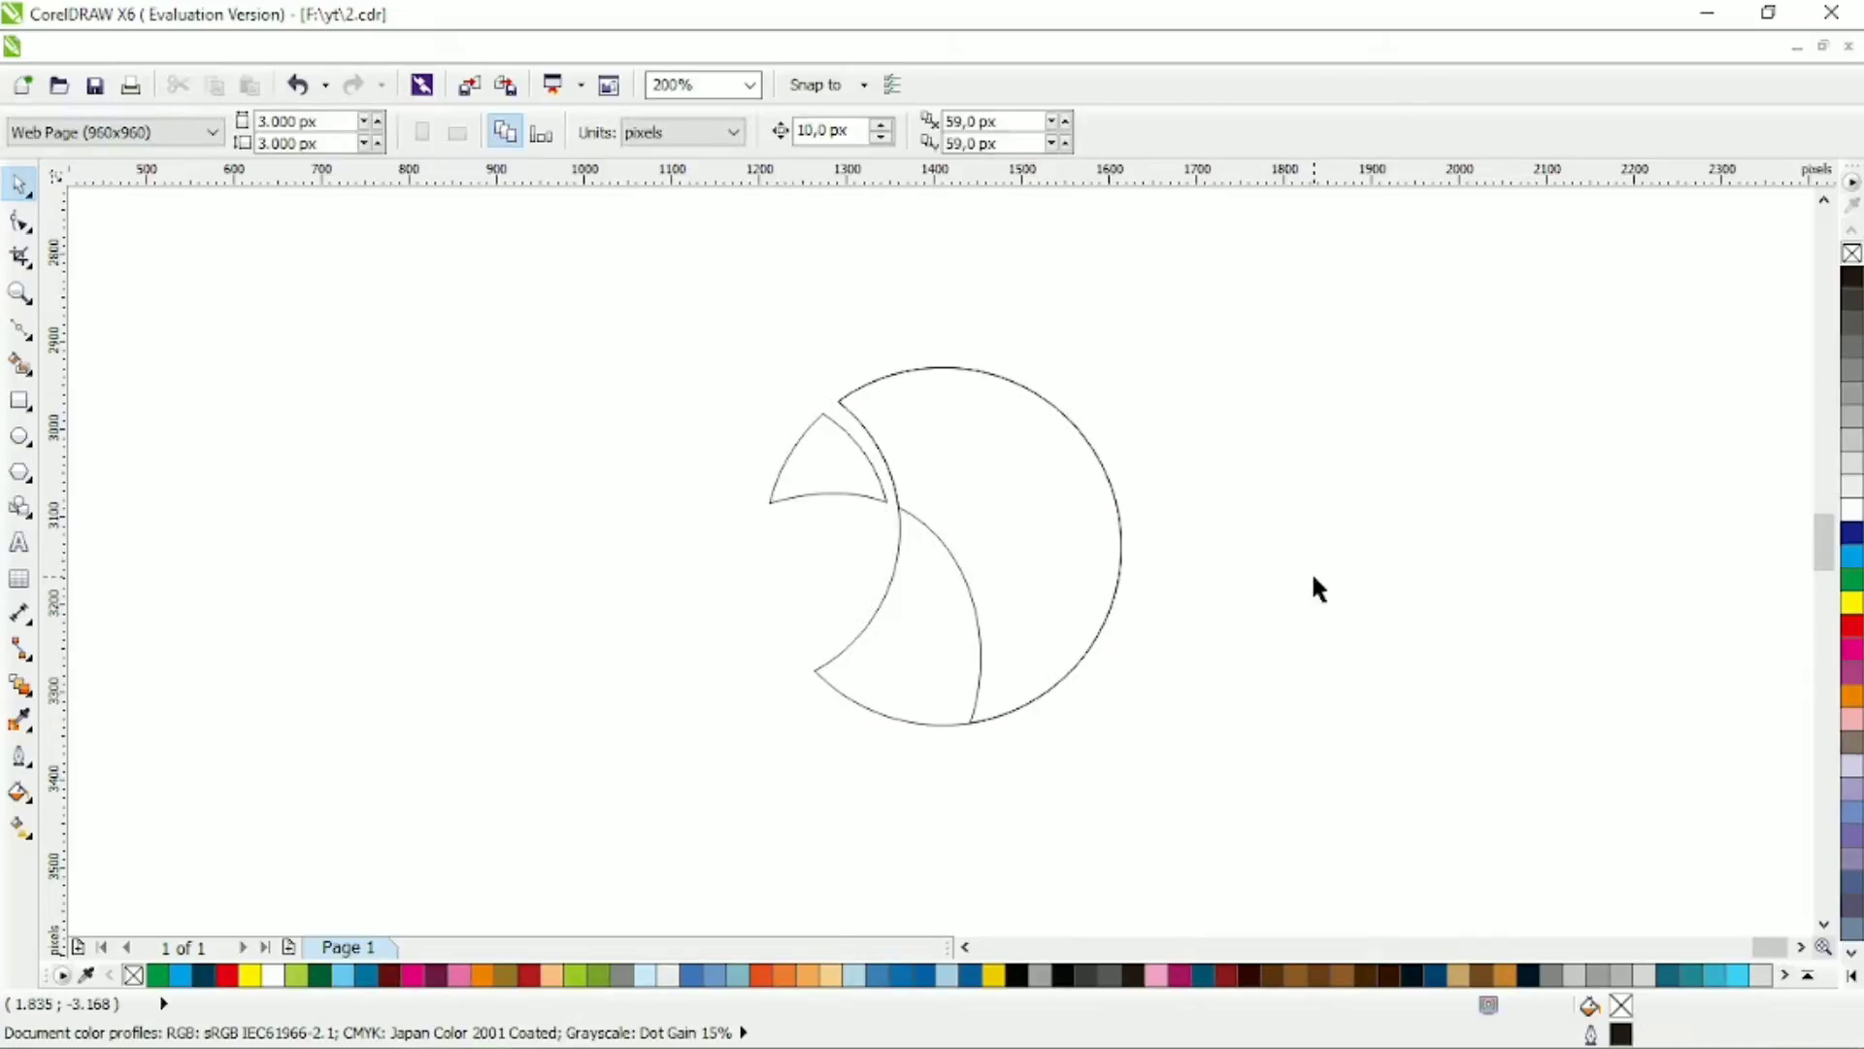
Step: Break the trimmed intersection piece apart and fill its large right crescent with dark blue (C100 M81 Y54 K20)
click(1095, 512)
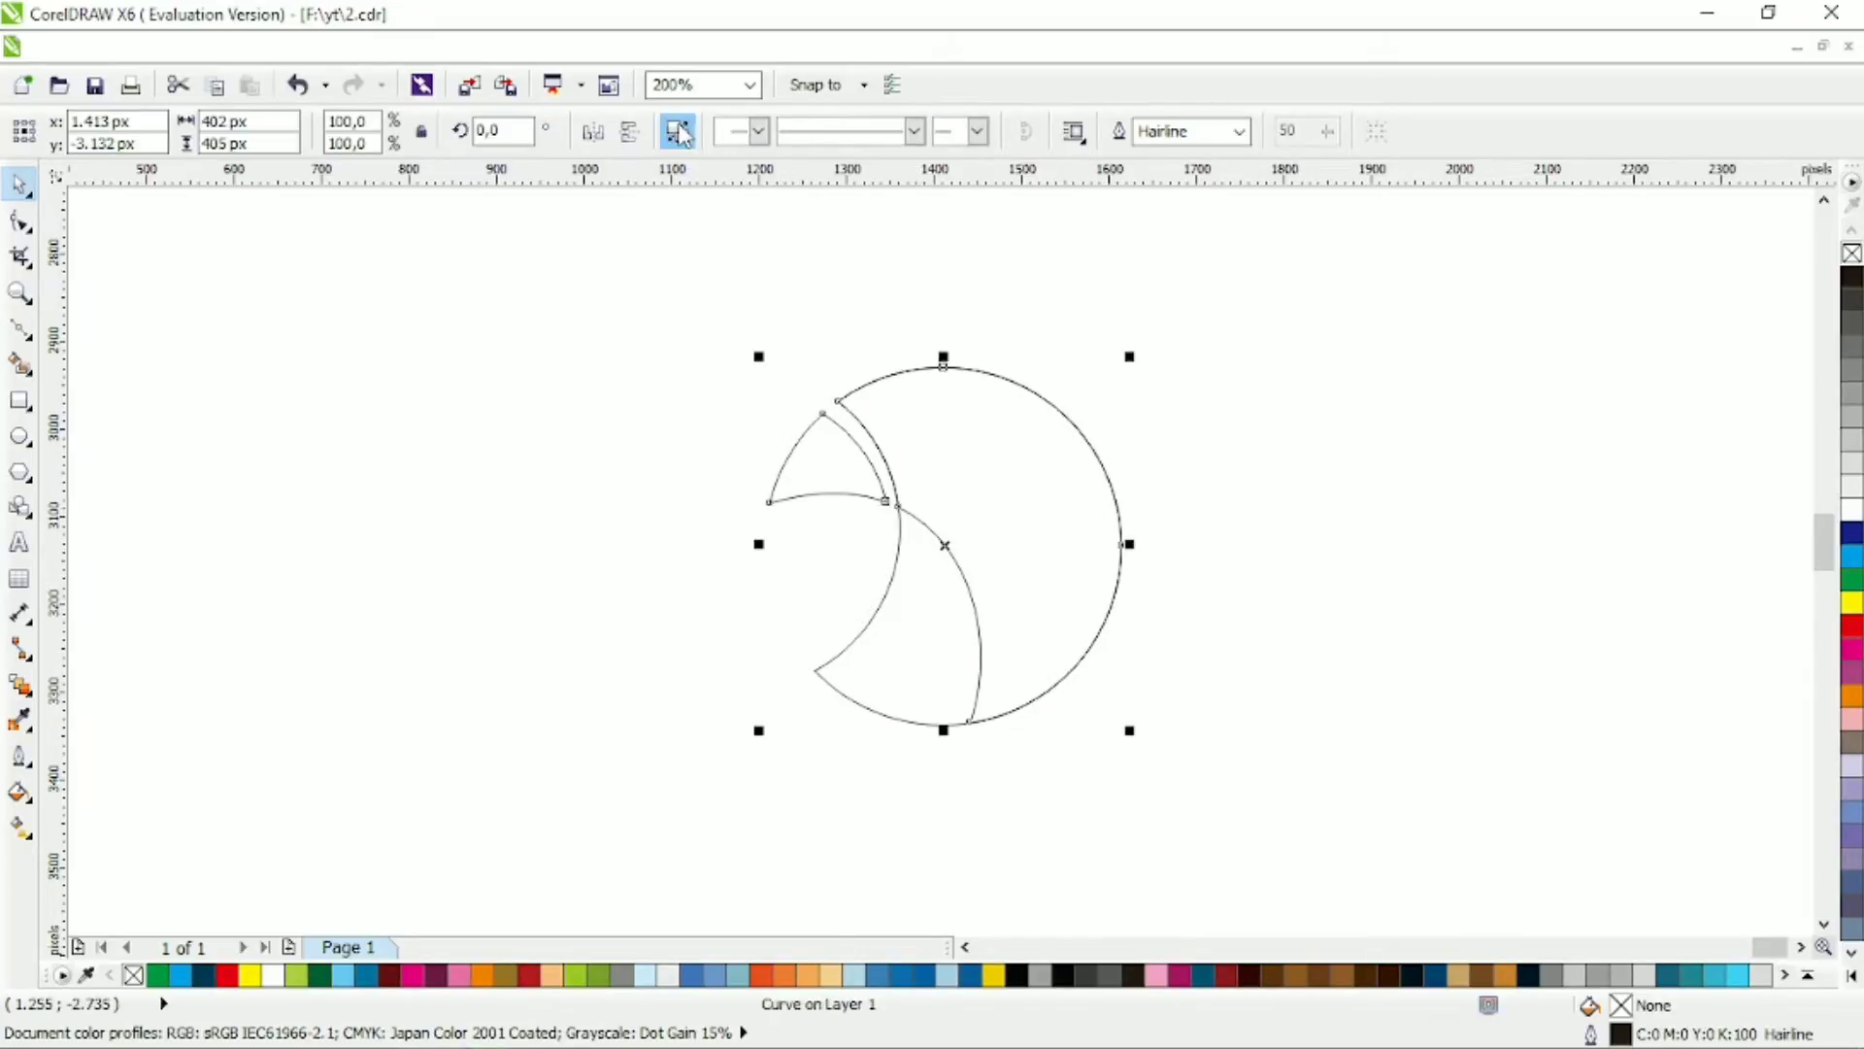
click(957, 416)
click(1026, 455)
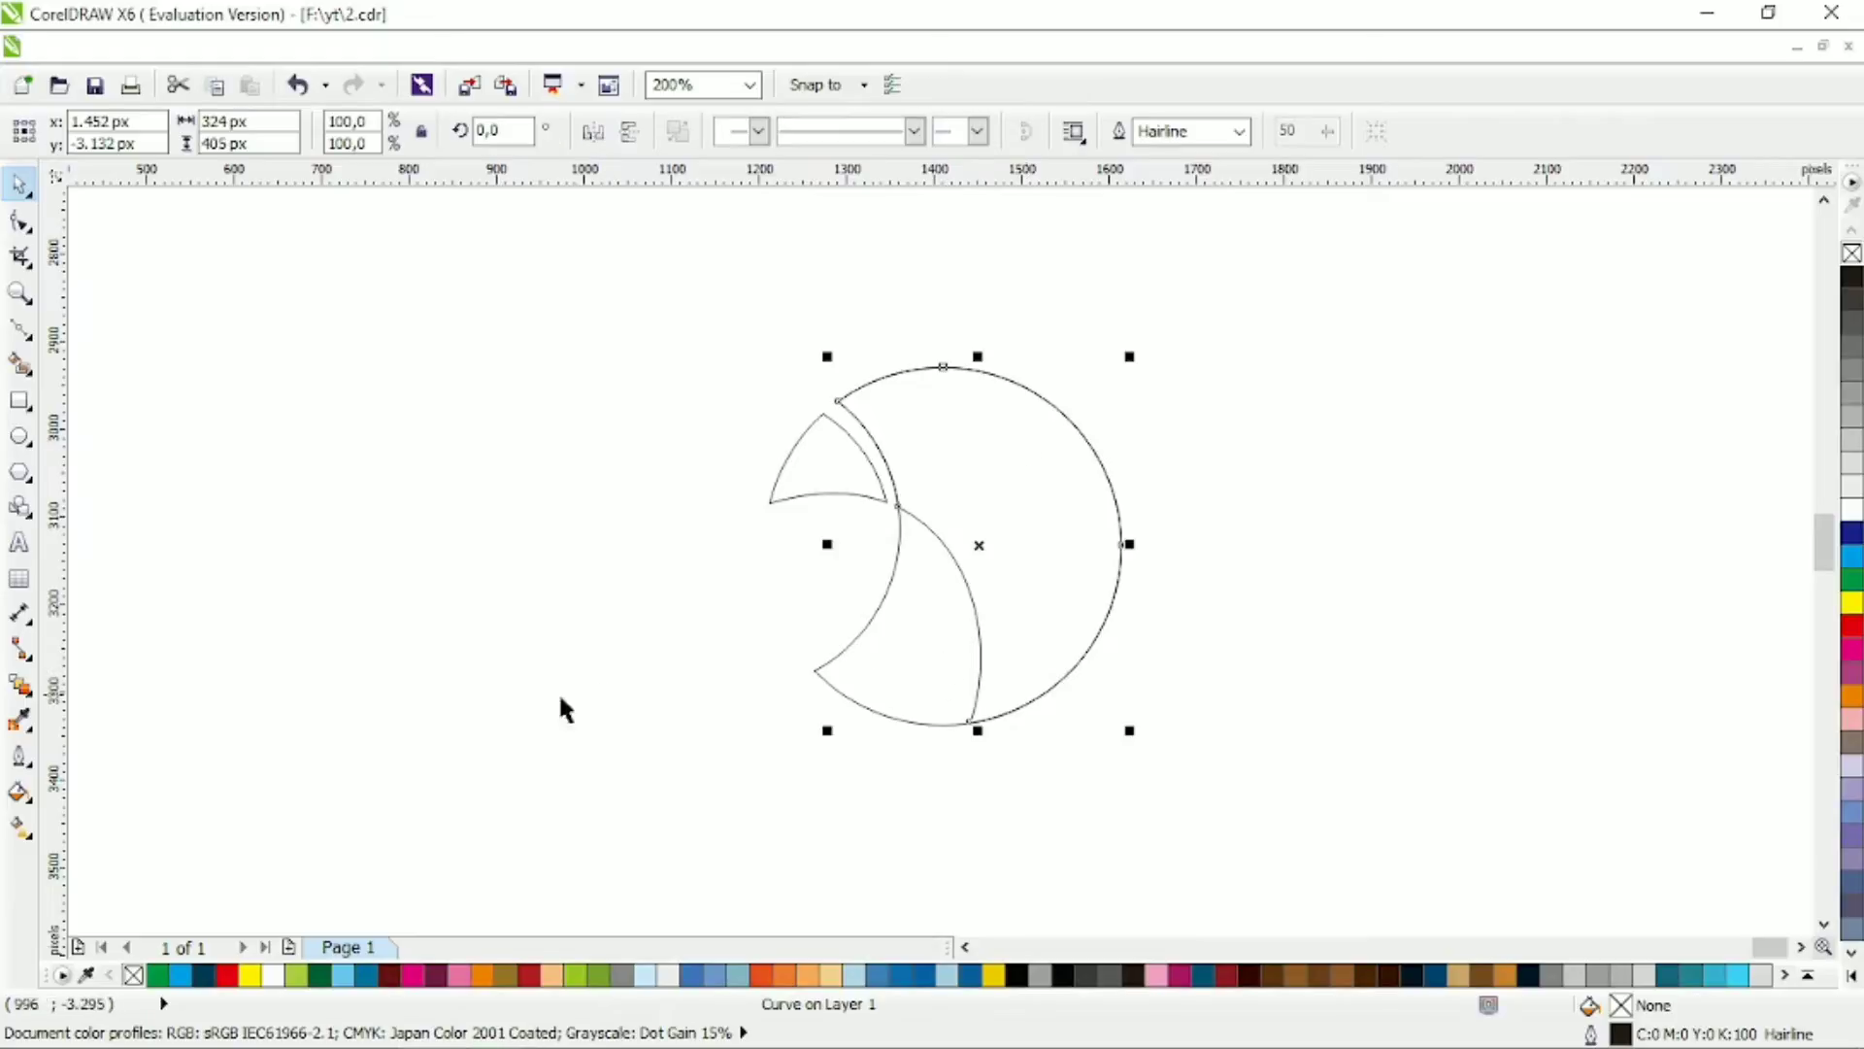
click(203, 975)
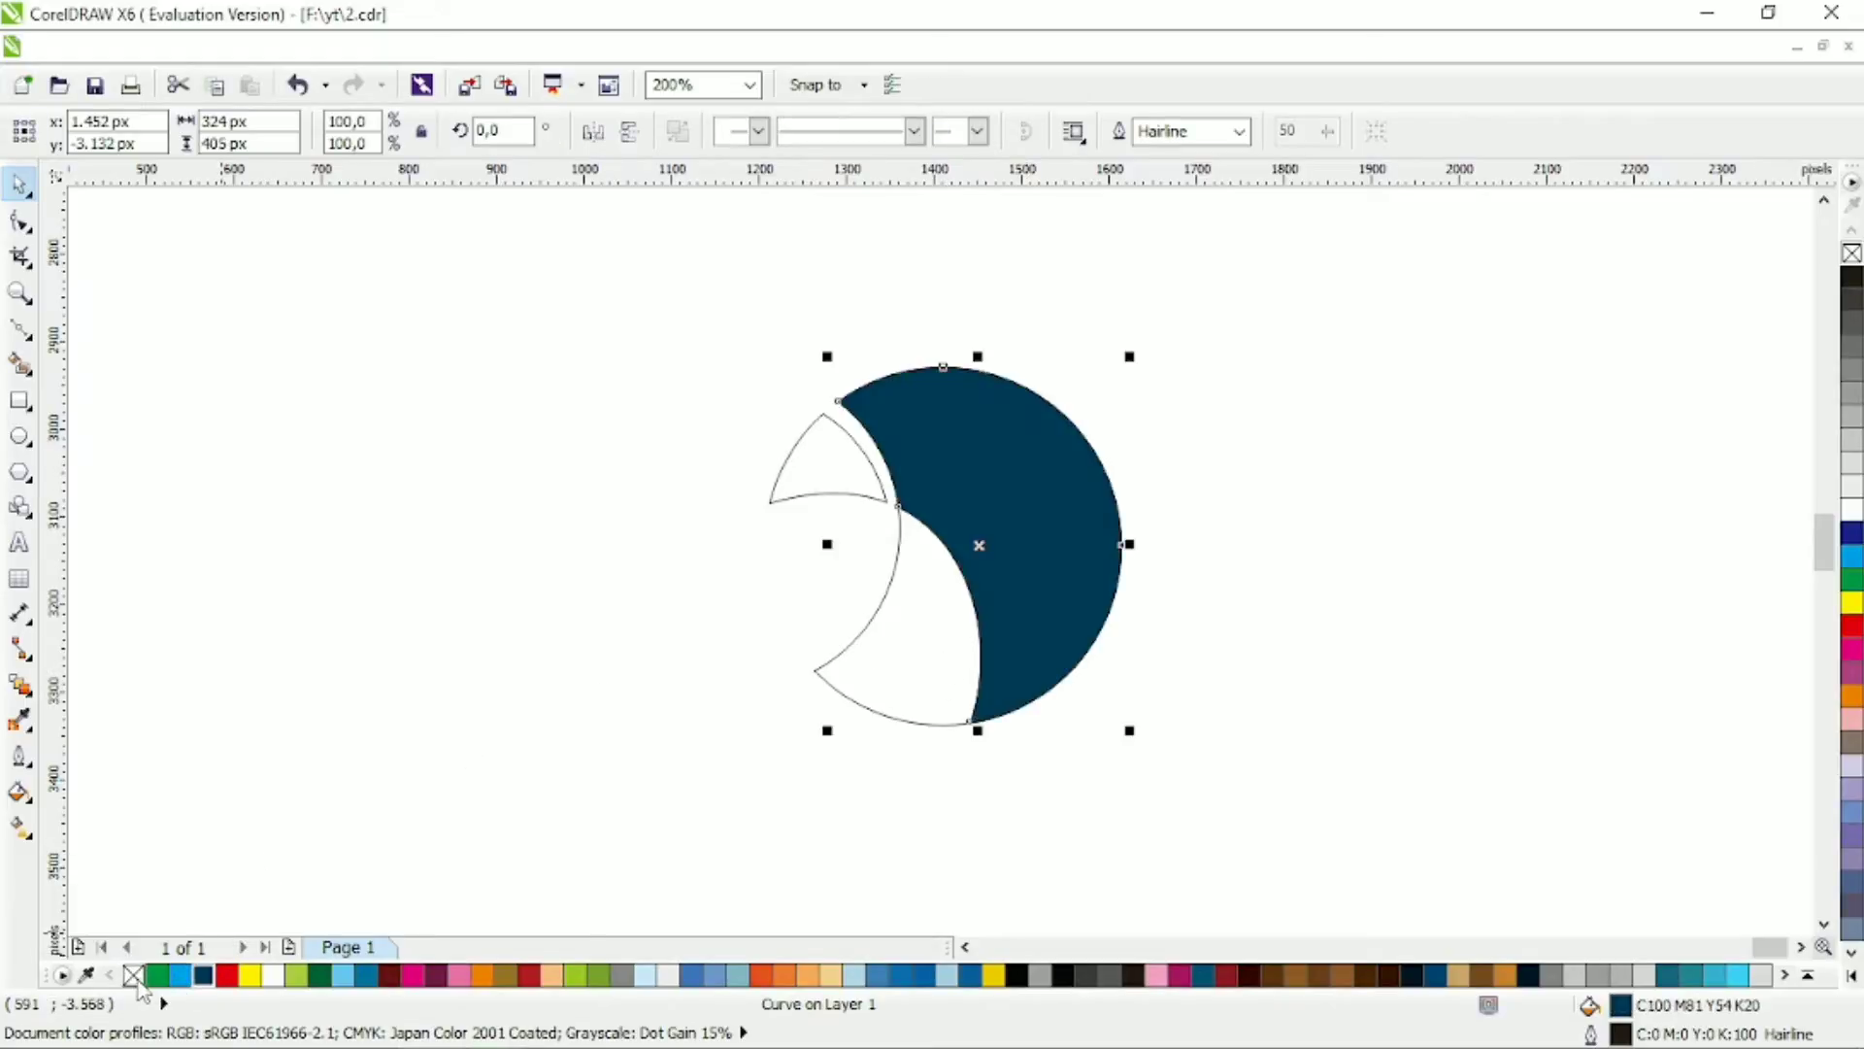
Step: Remove the right crescent's outline and give it a linear gradient from dark blue at its bottom to light blue at its top
right_click(133, 974)
click(19, 826)
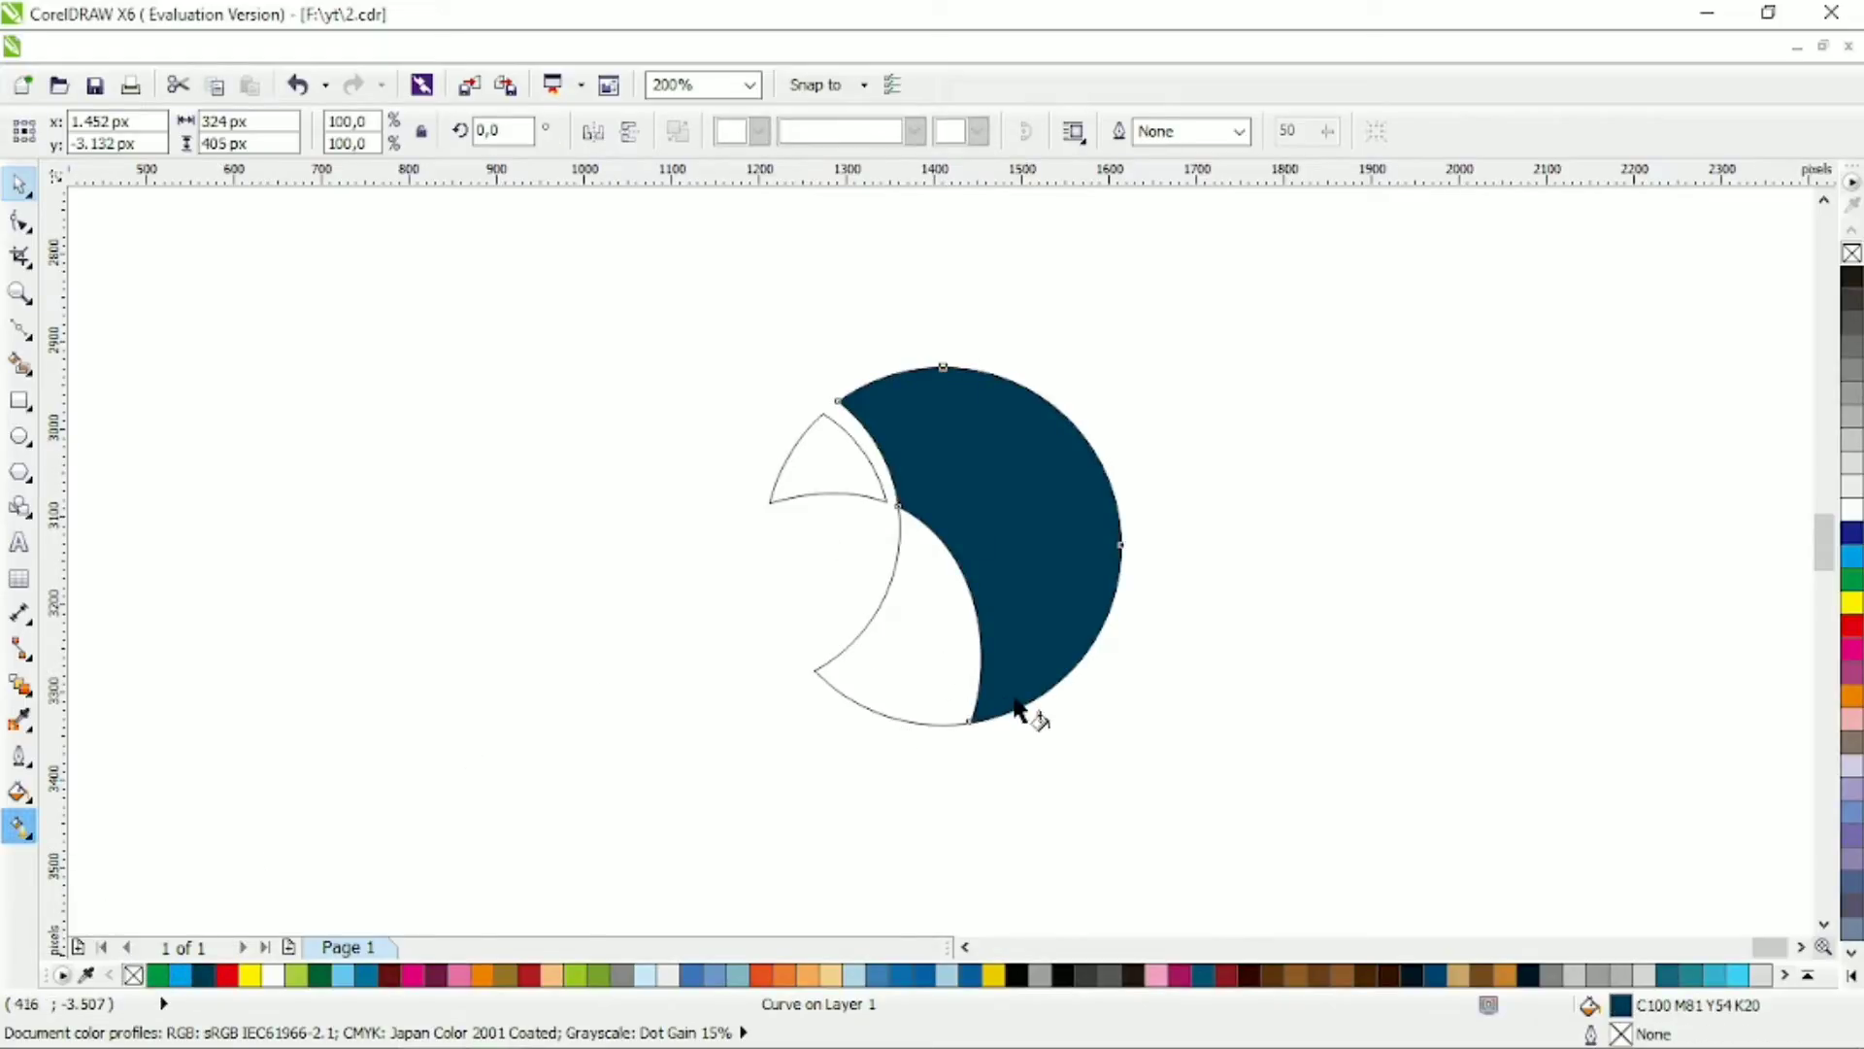
drag(1016, 675, 978, 324)
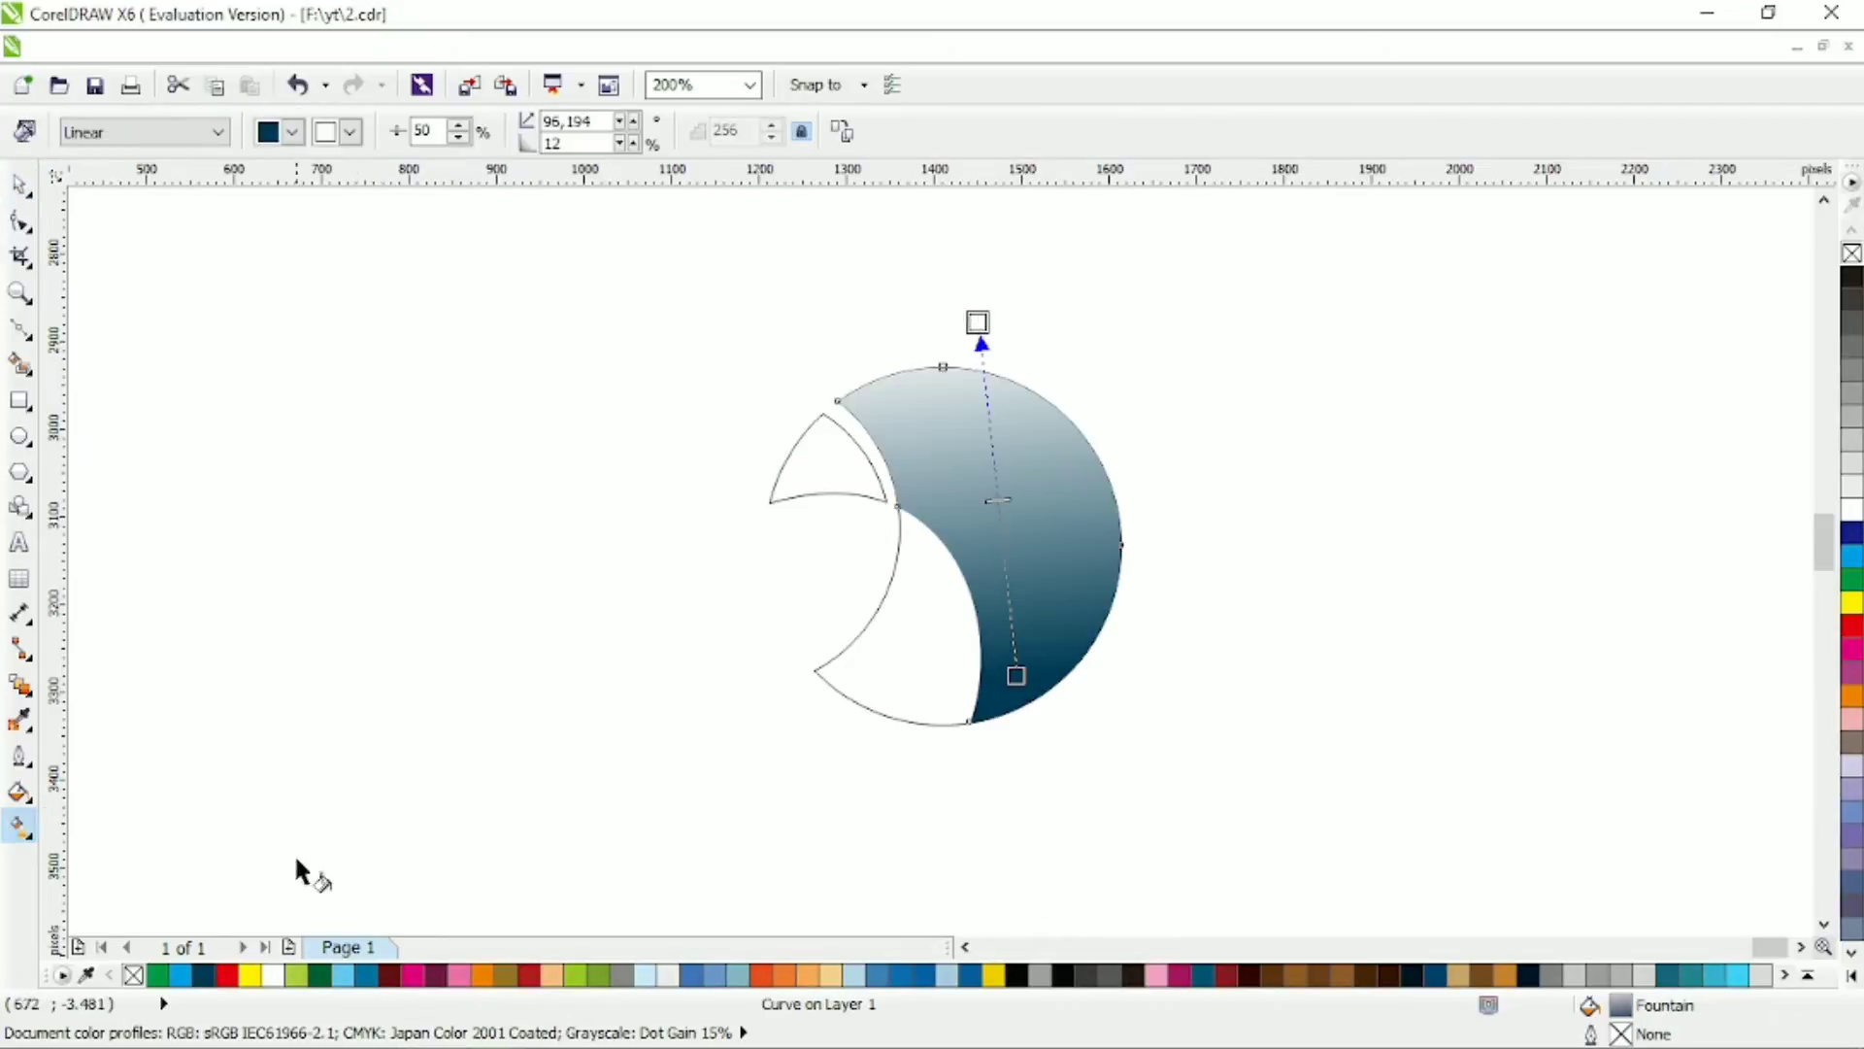
click(179, 975)
click(19, 184)
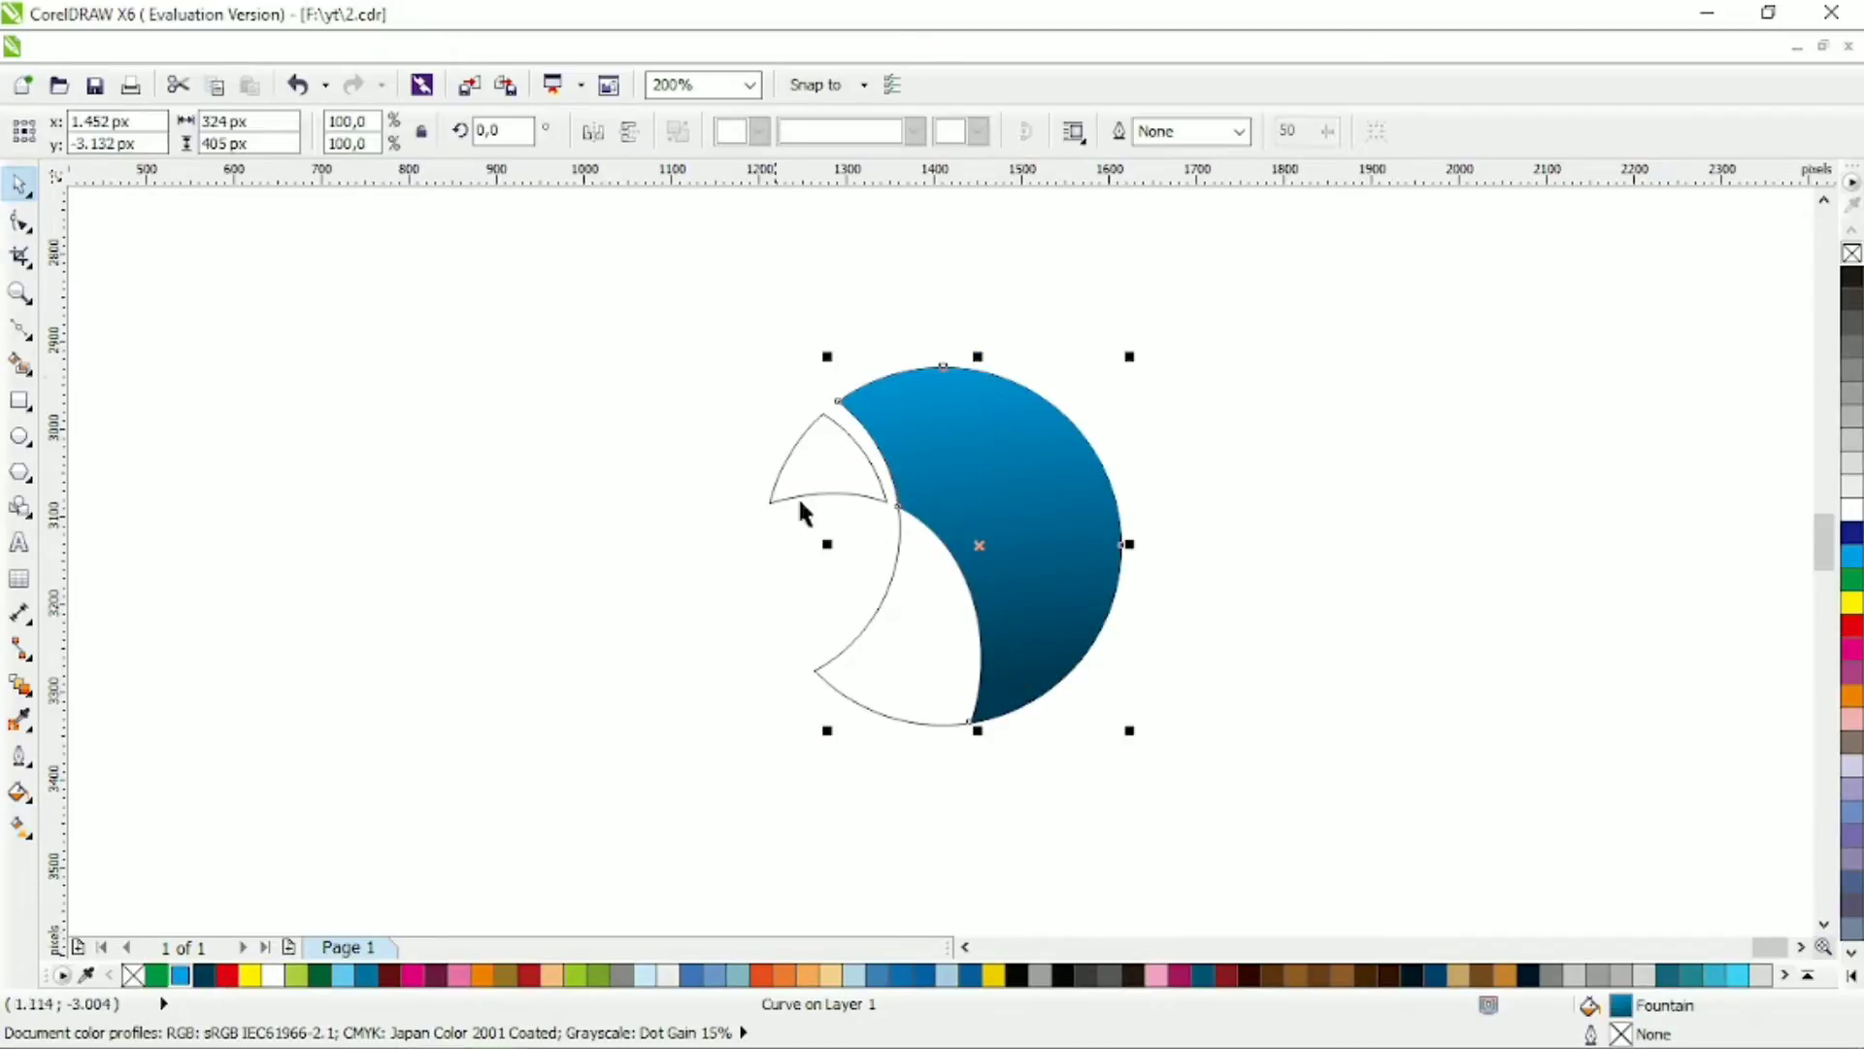
Step: Fill the small upper-left beak piece with a uniform very dark blue, C100 M87 Y60 K35
click(845, 470)
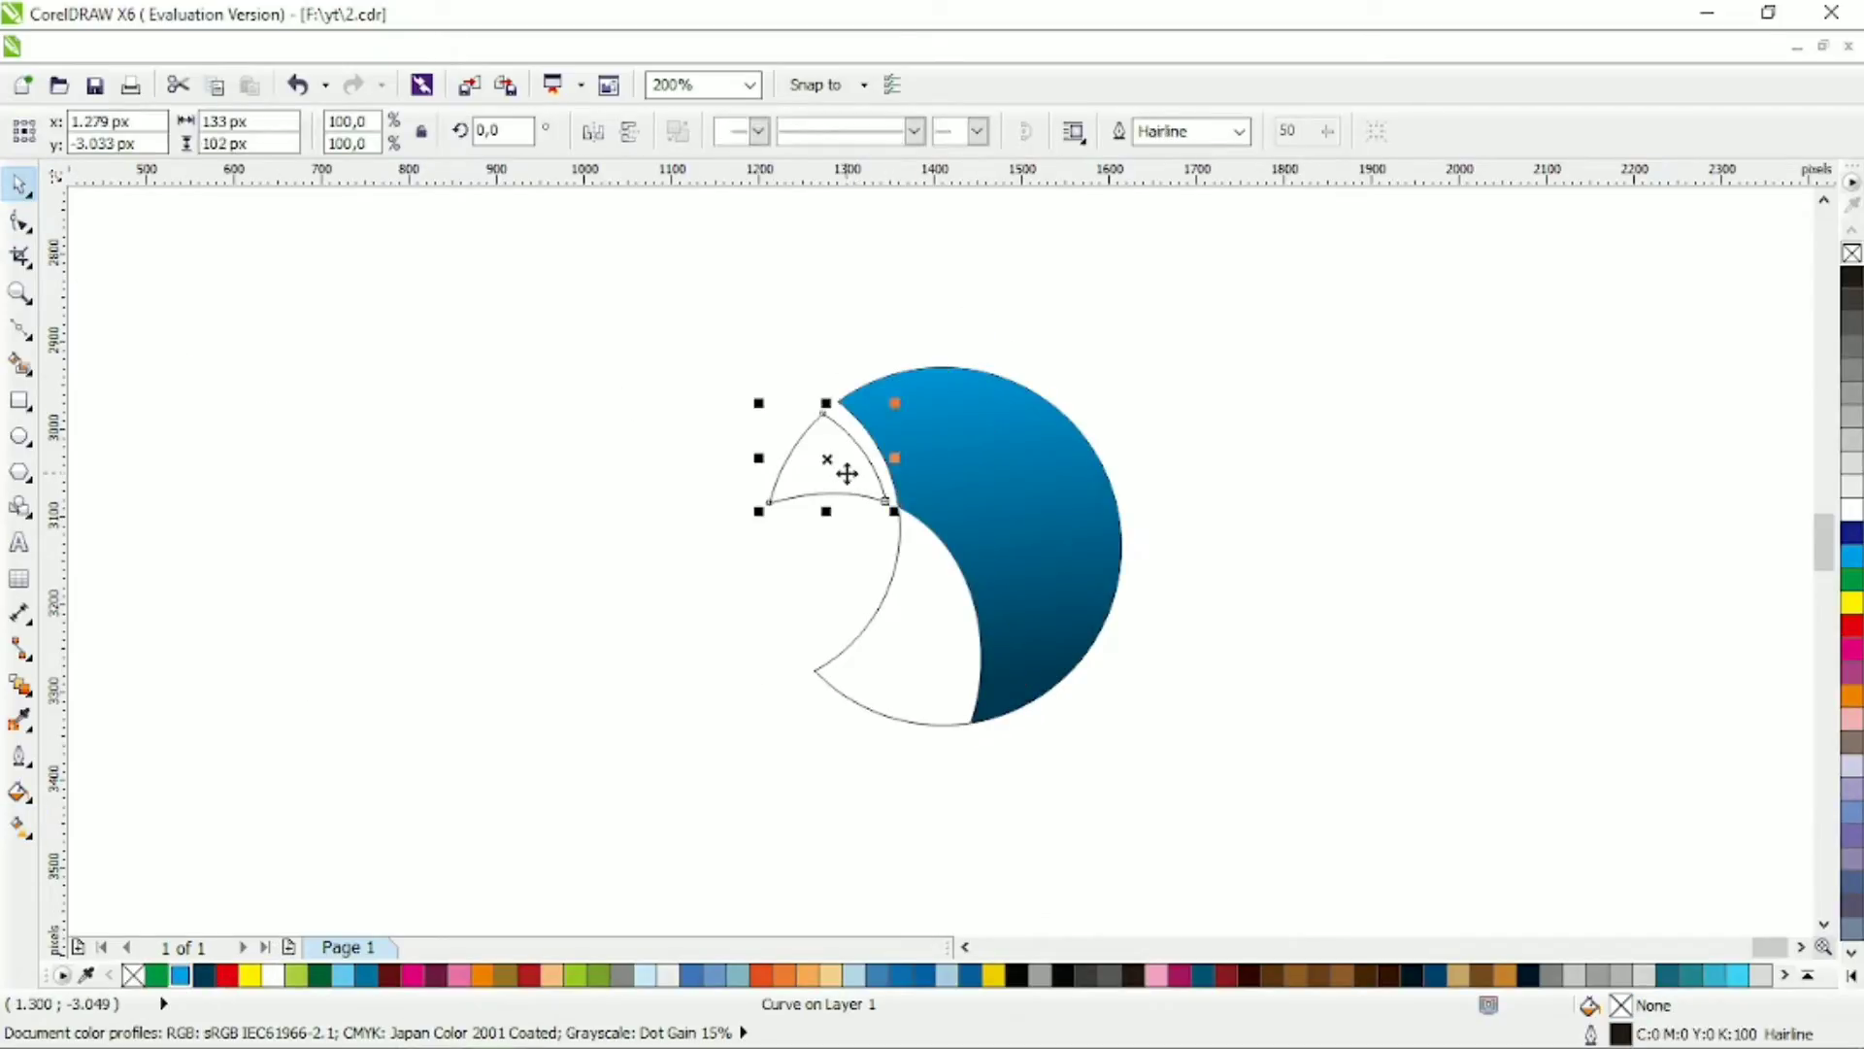
click(203, 975)
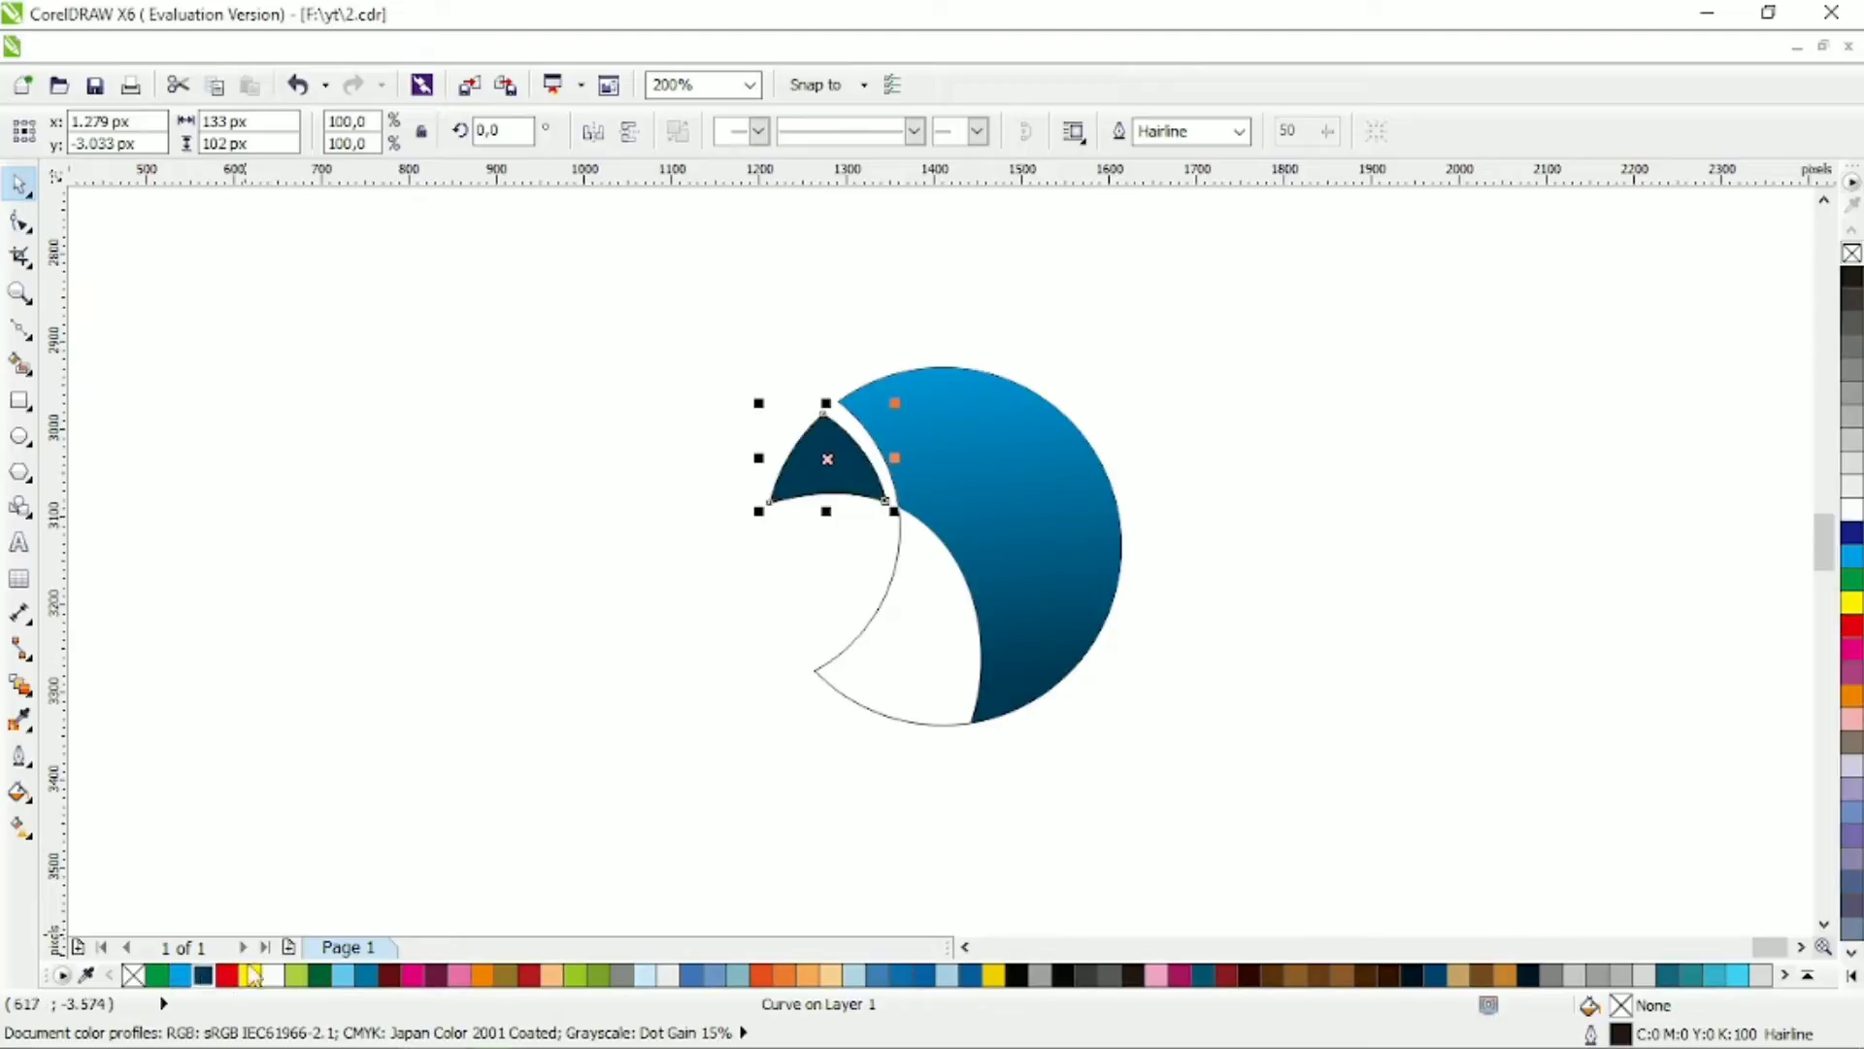
click(508, 757)
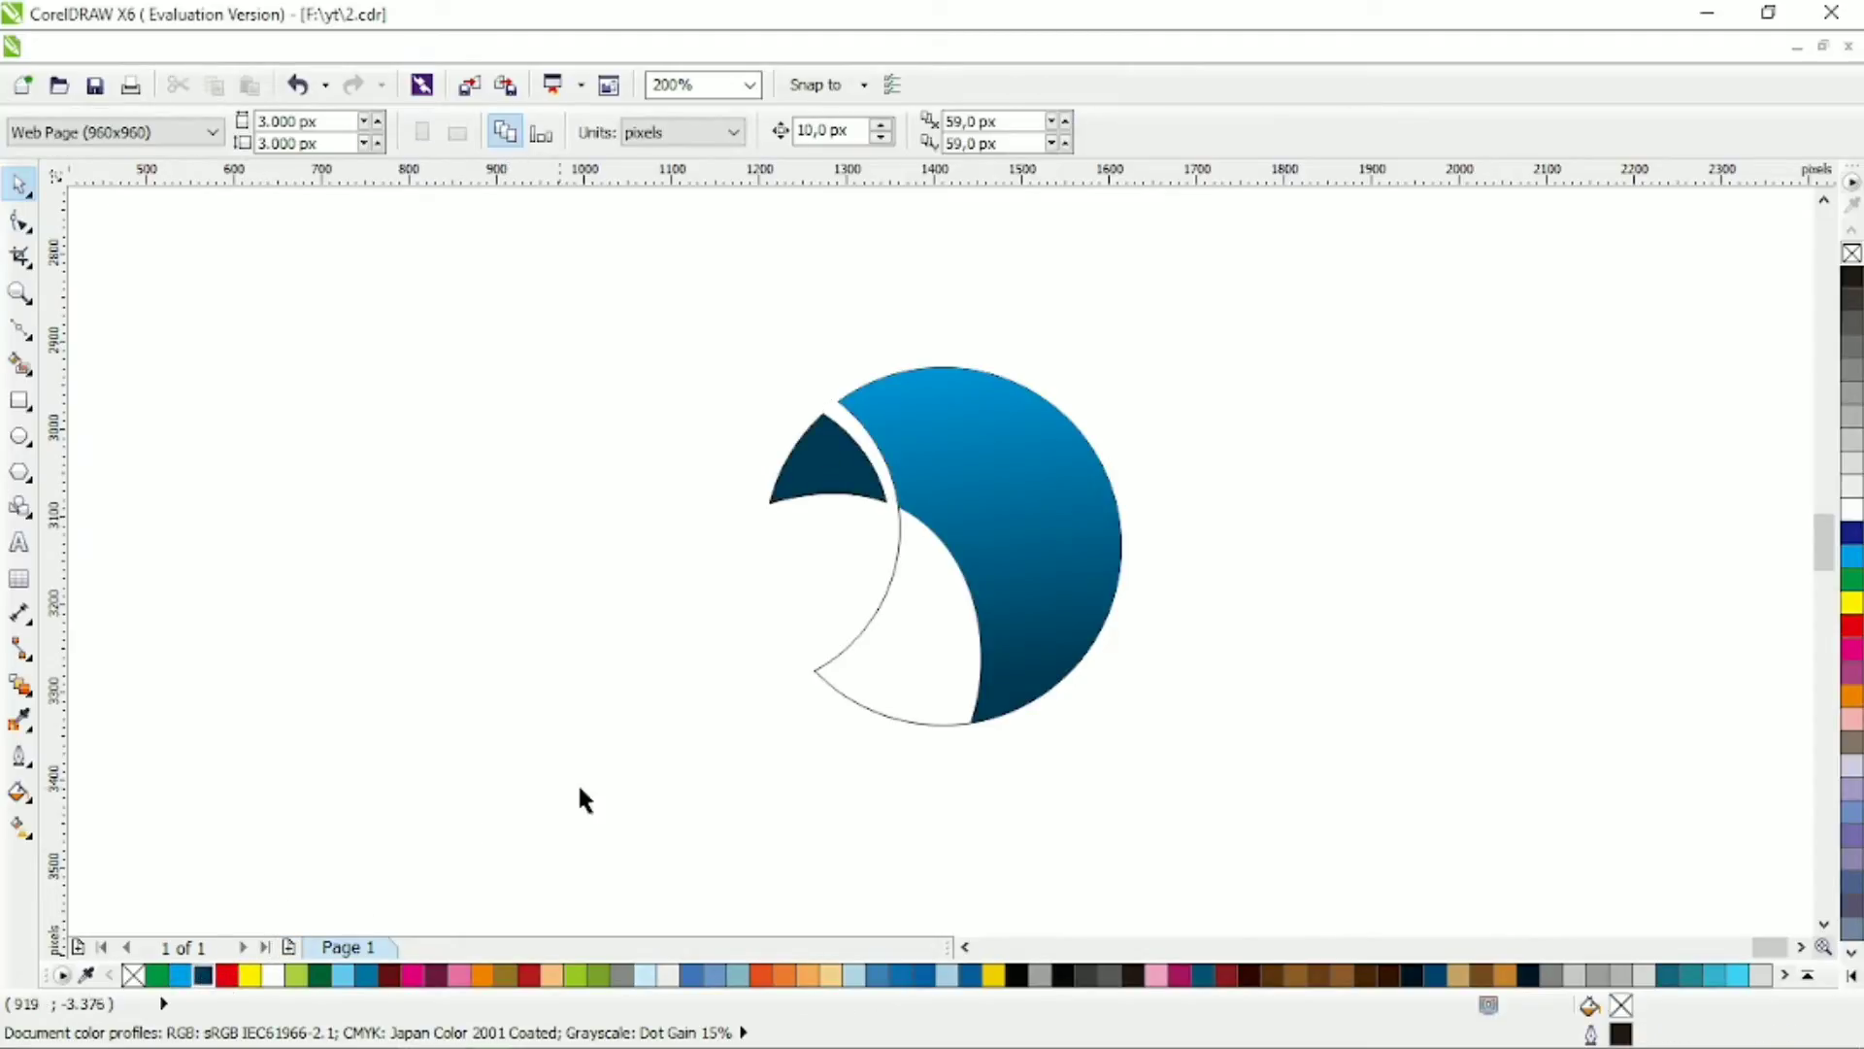
click(828, 487)
double_click(1628, 1010)
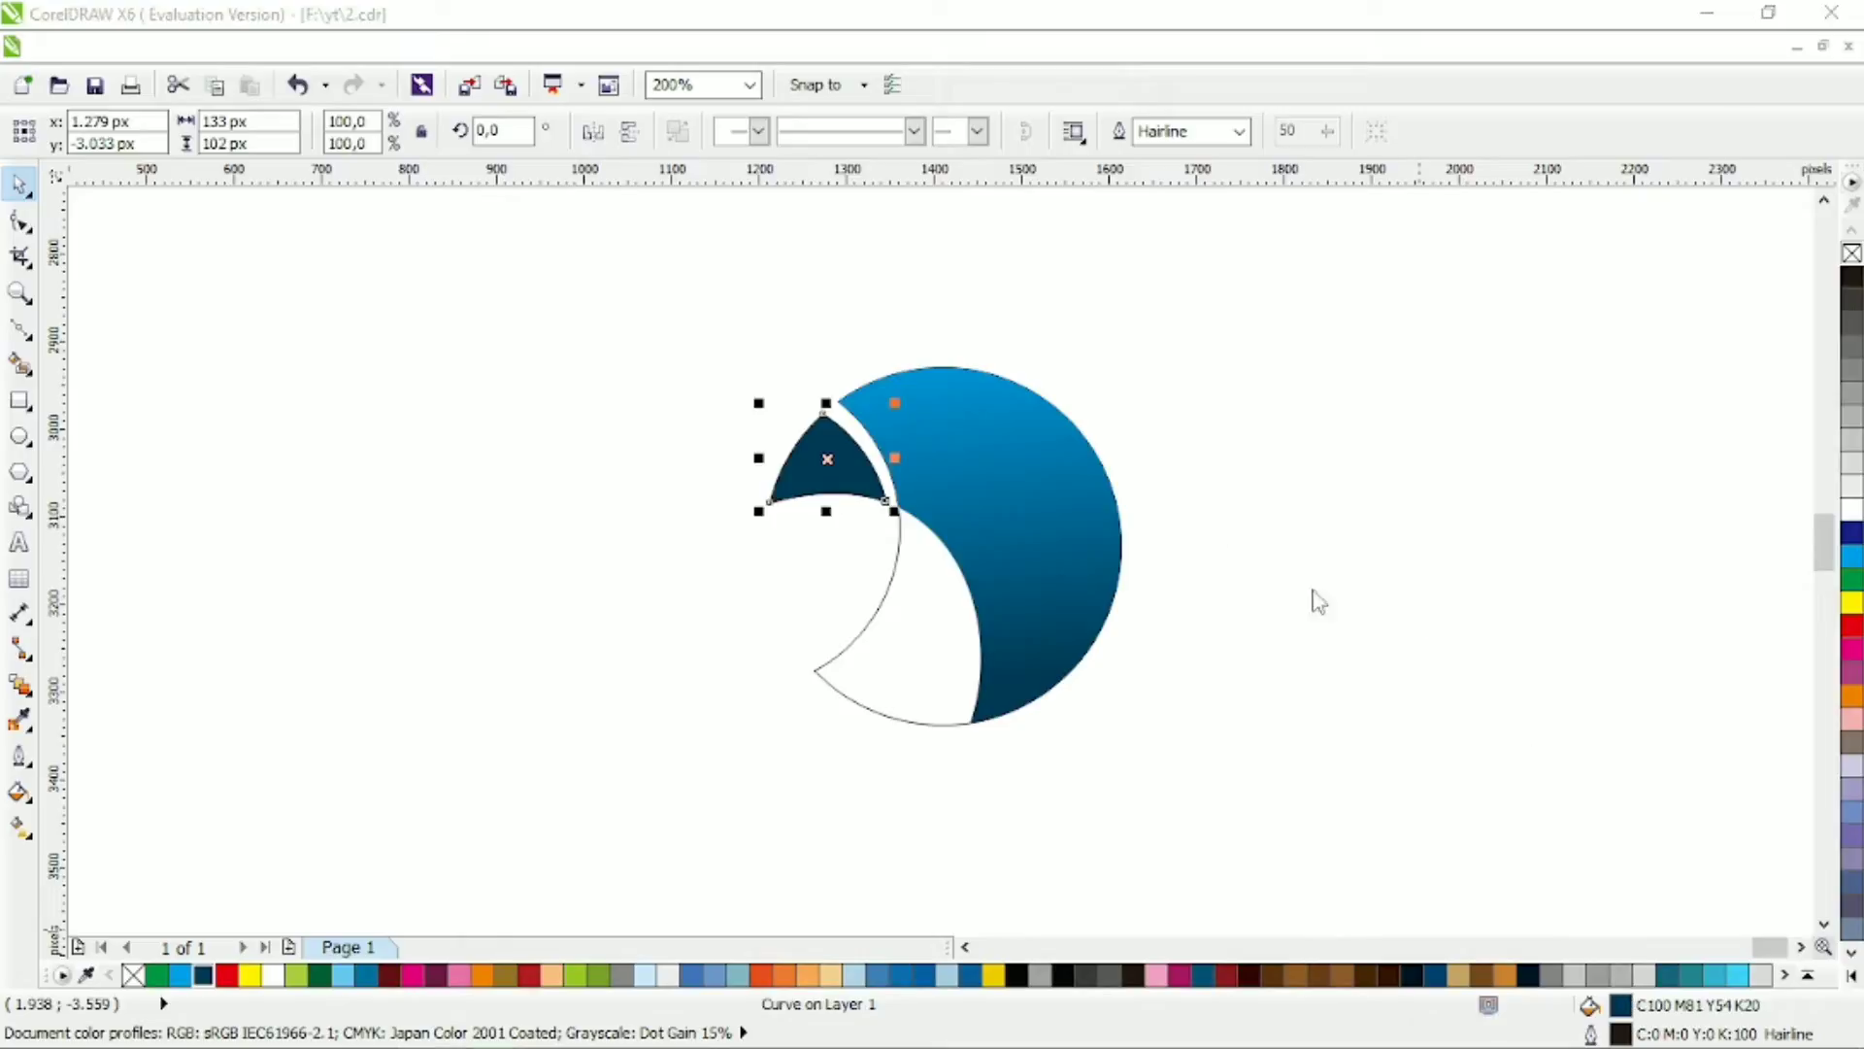
click(988, 347)
click(1167, 651)
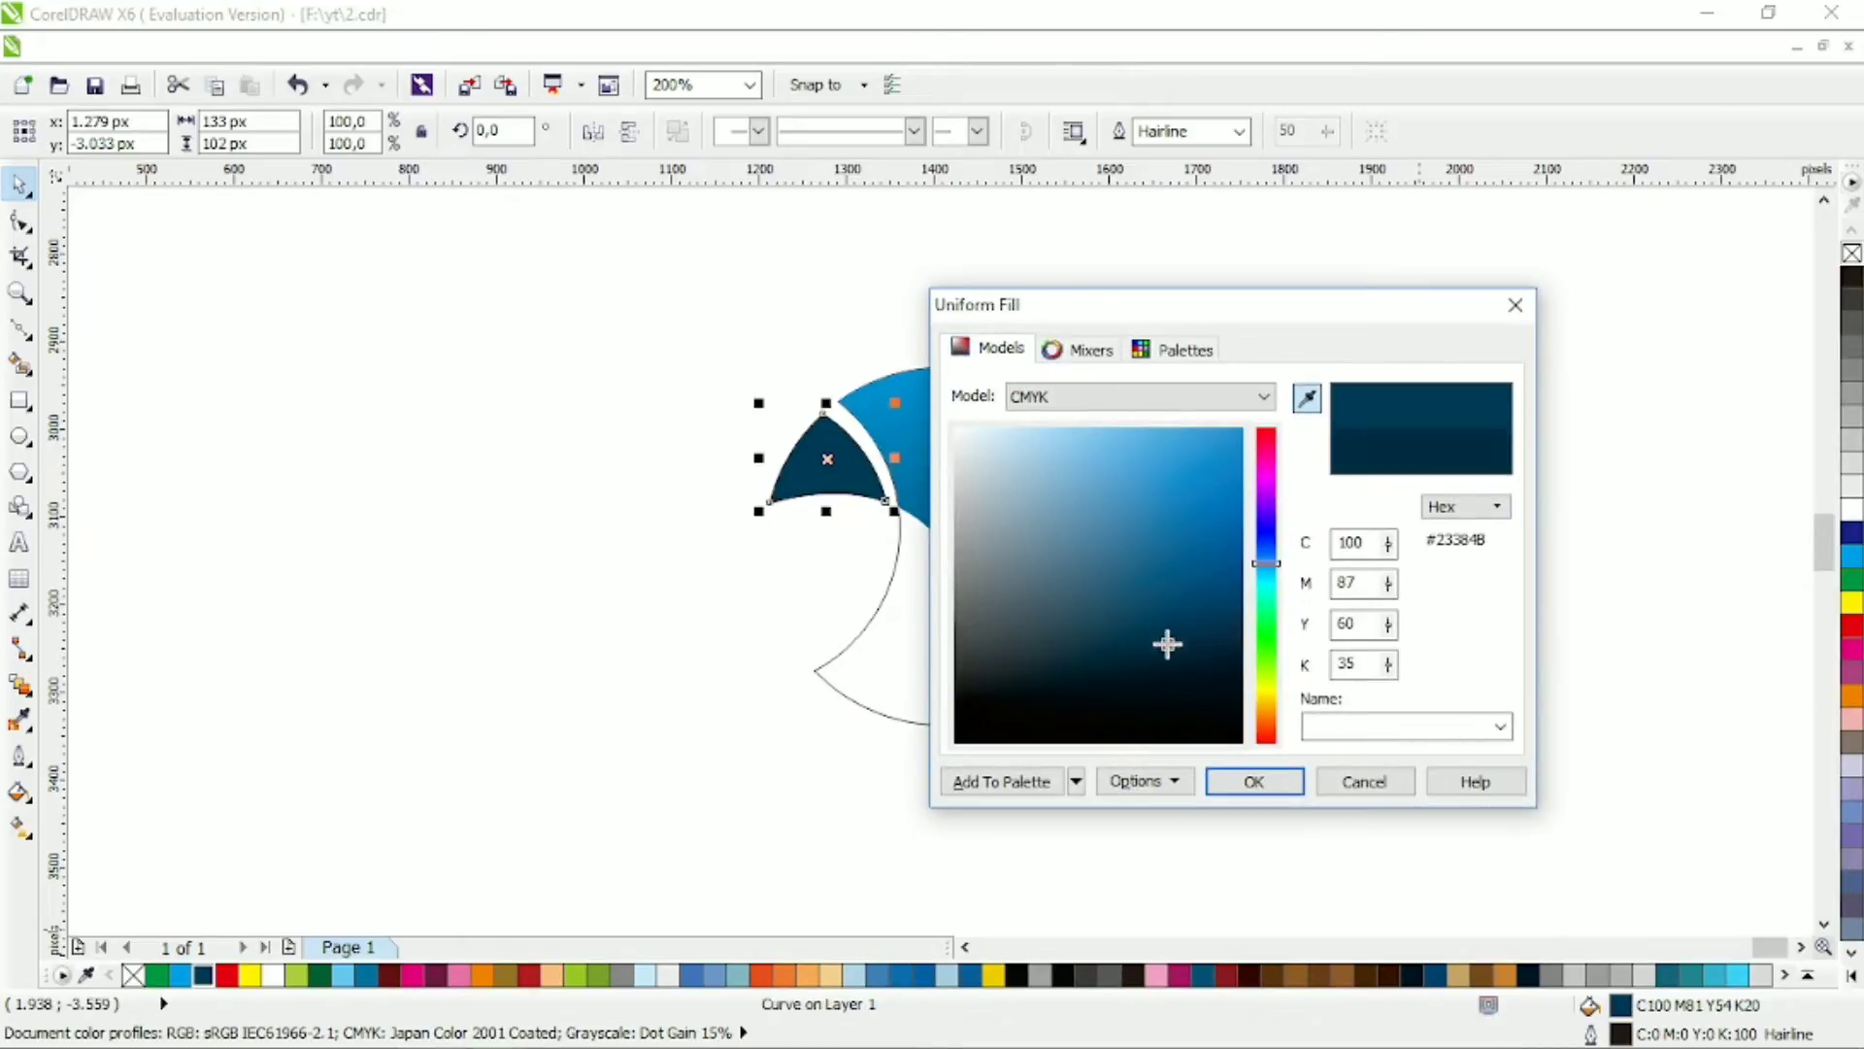
click(1240, 782)
click(950, 684)
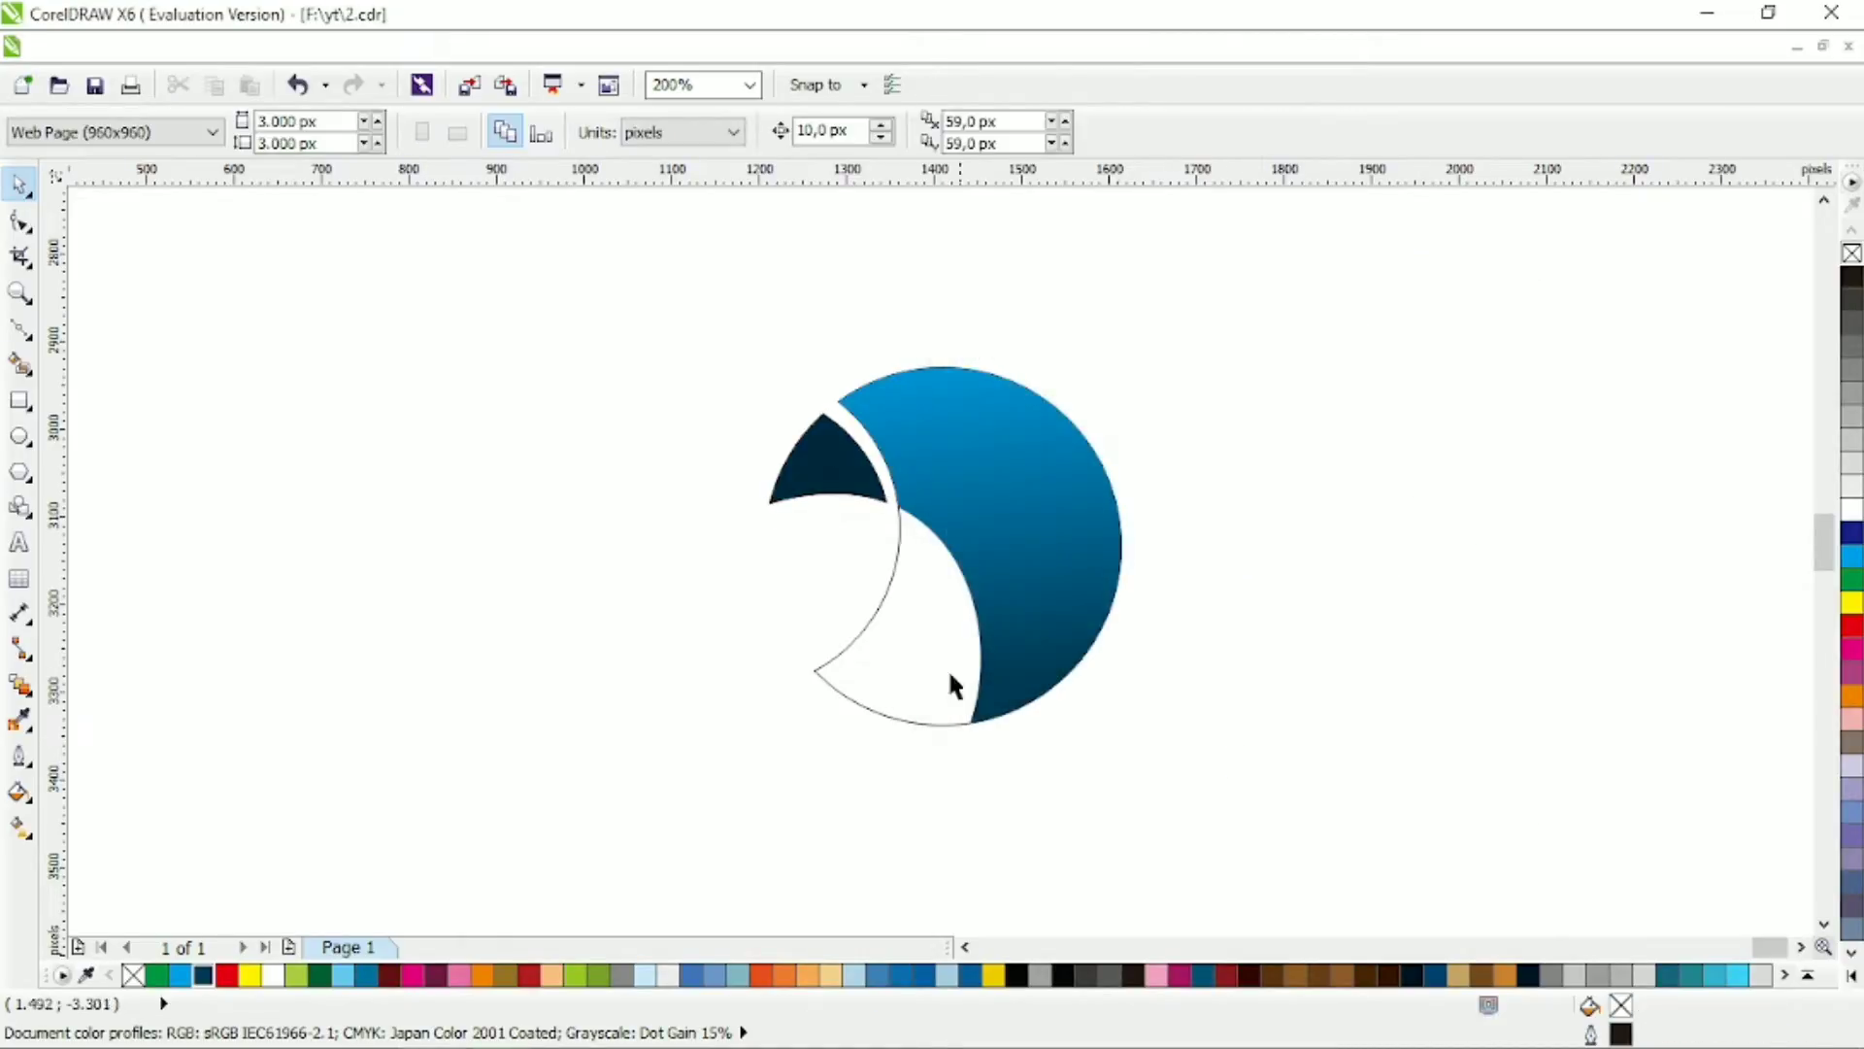
Step: Fill the lower-left piece with 50% black grey and apply a linear gradient fading to white toward its bottom edge
click(896, 665)
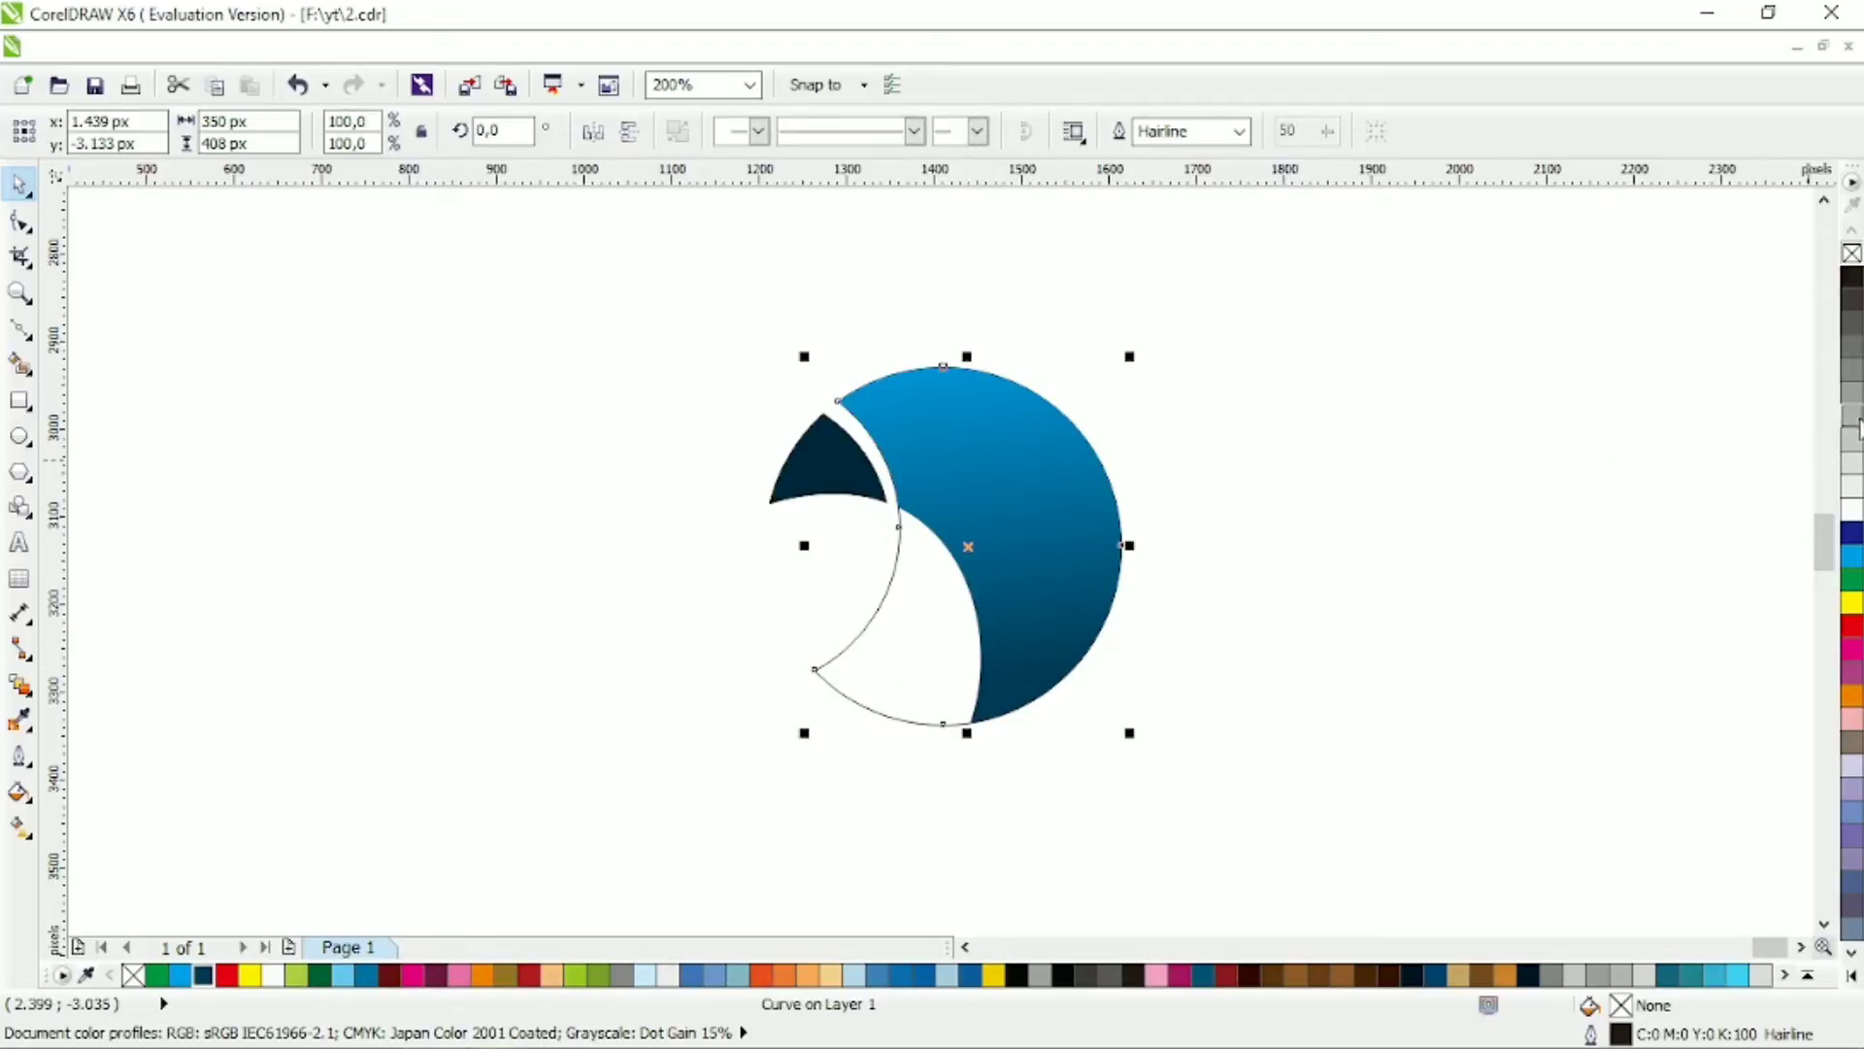
click(1852, 396)
click(19, 826)
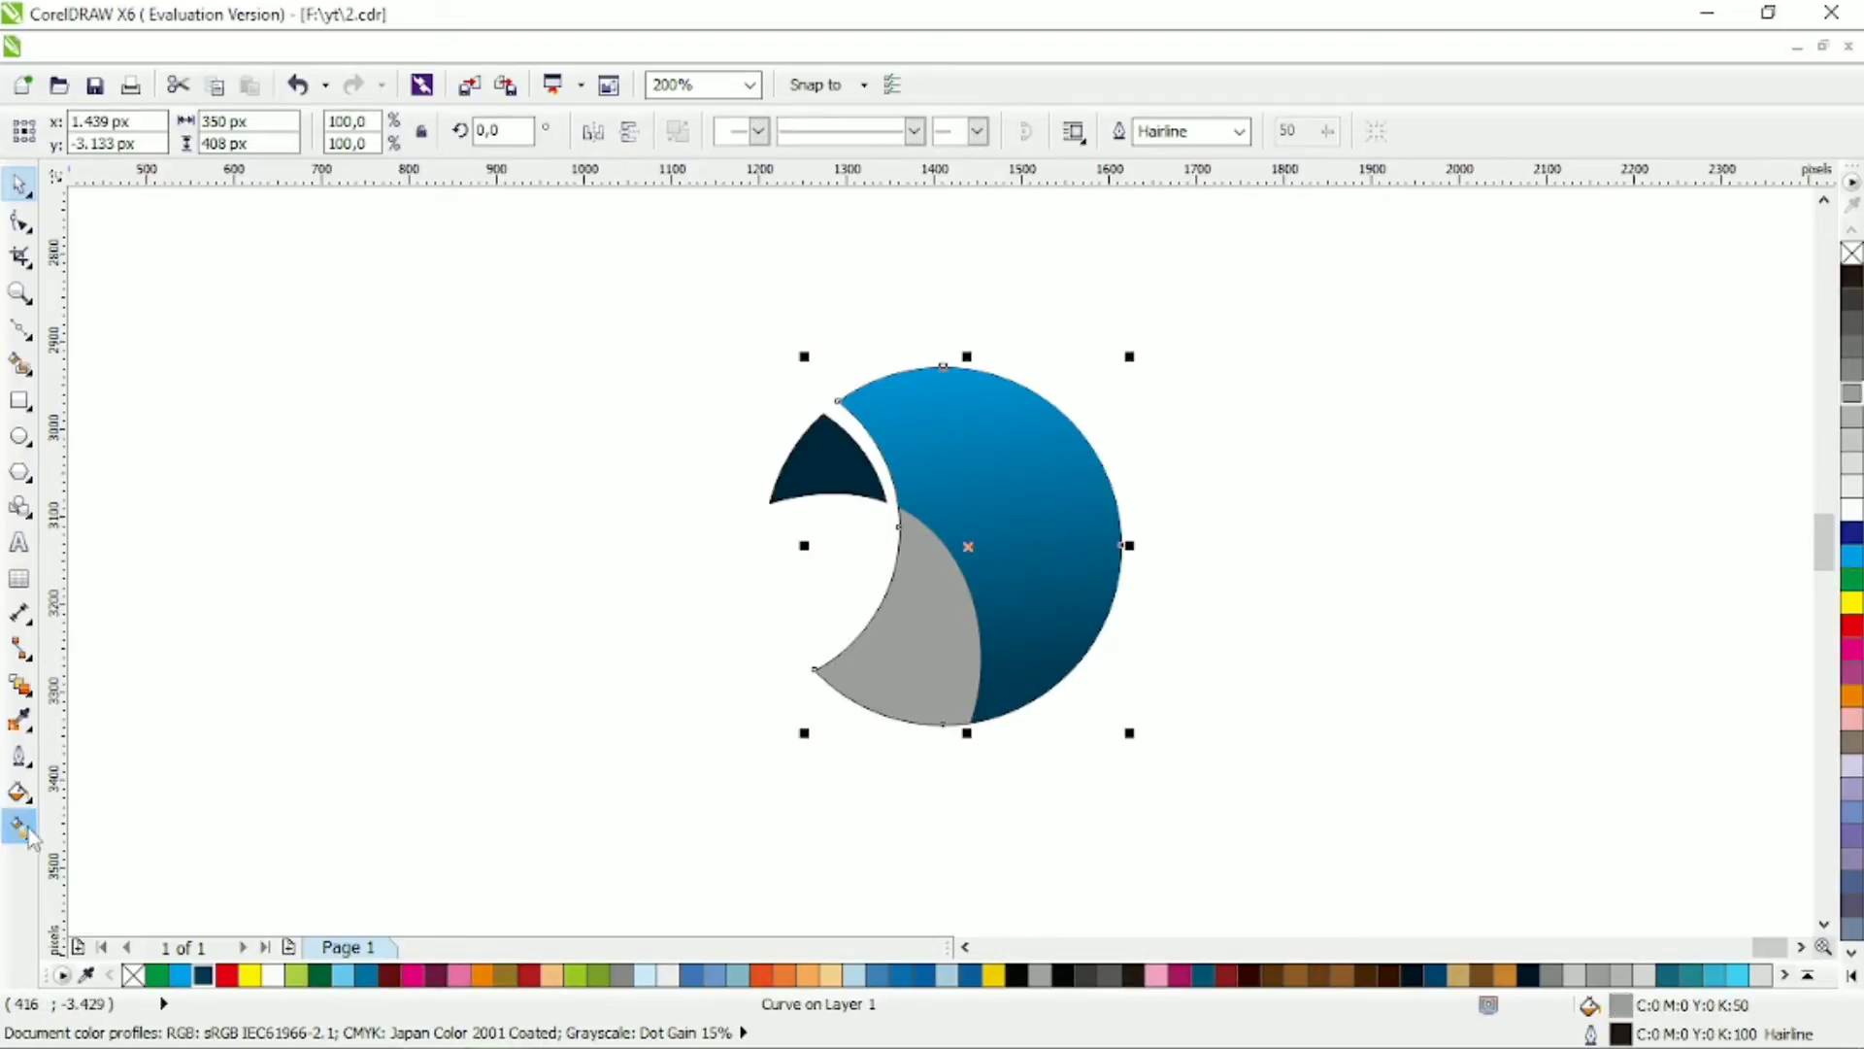
drag(845, 469, 942, 738)
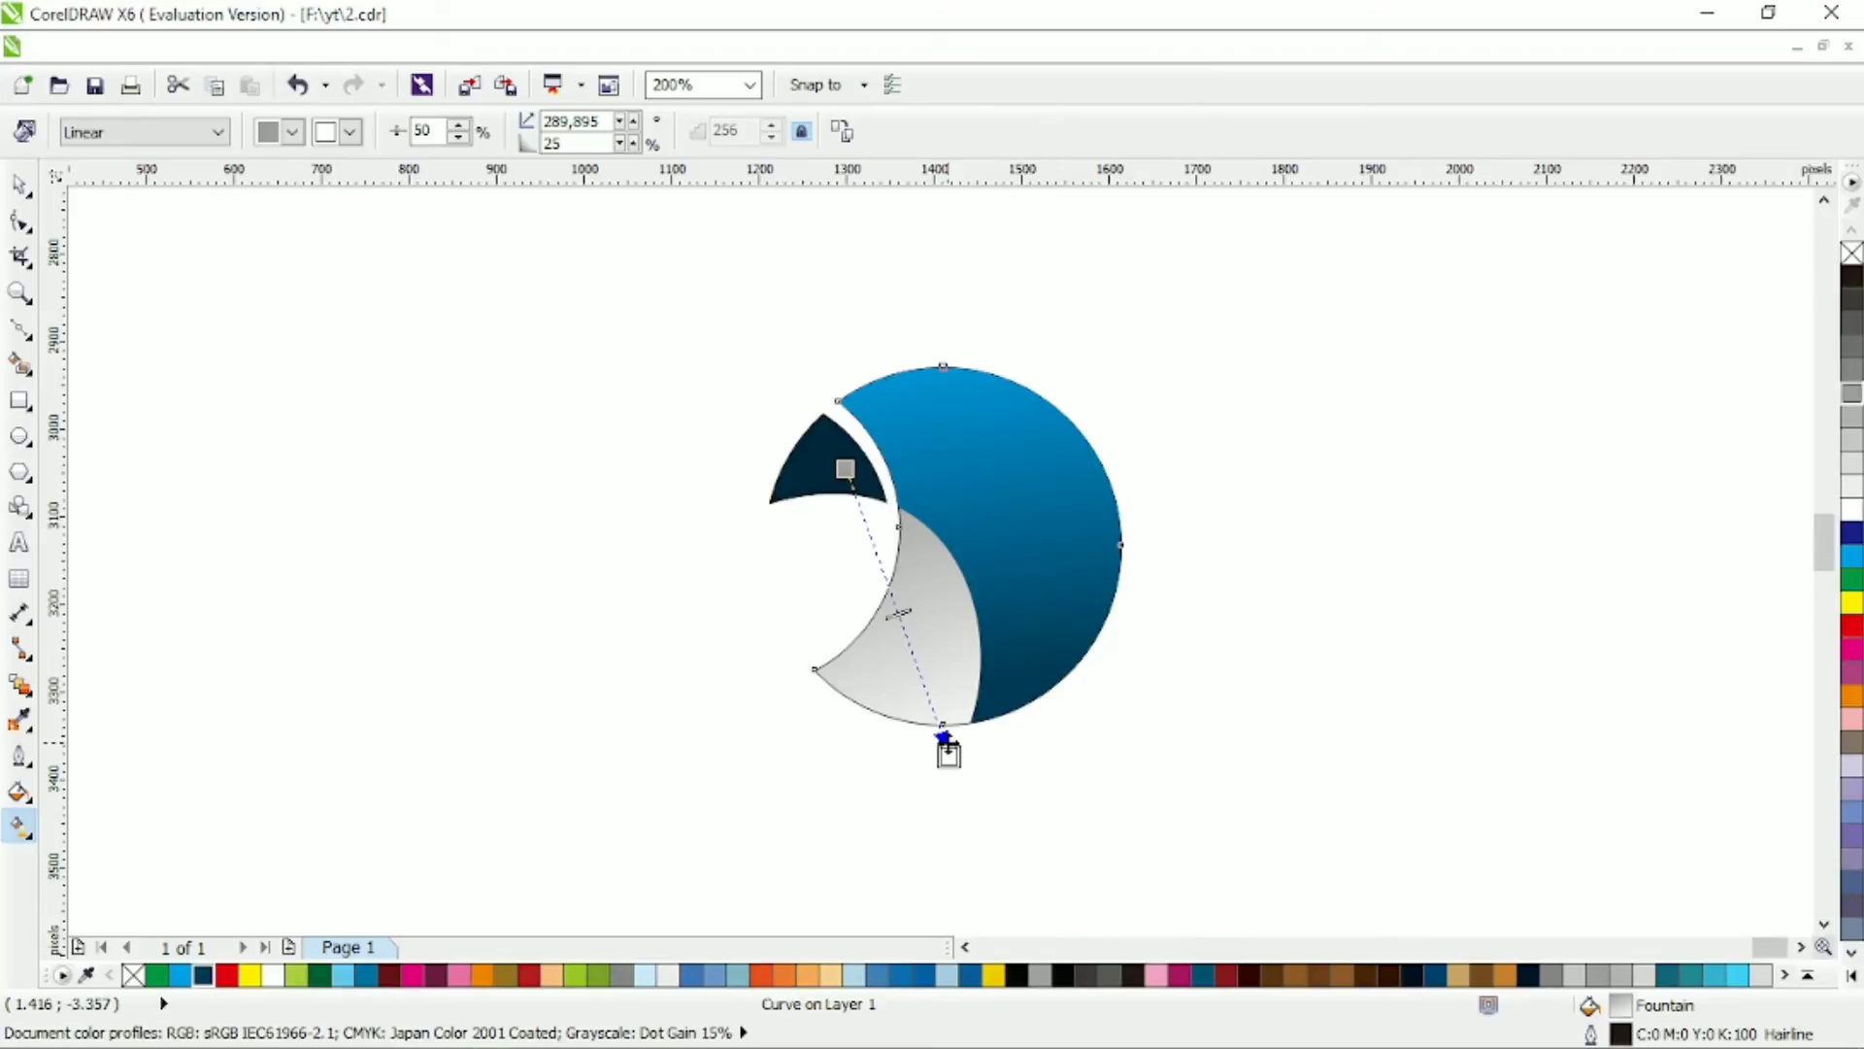
click(19, 184)
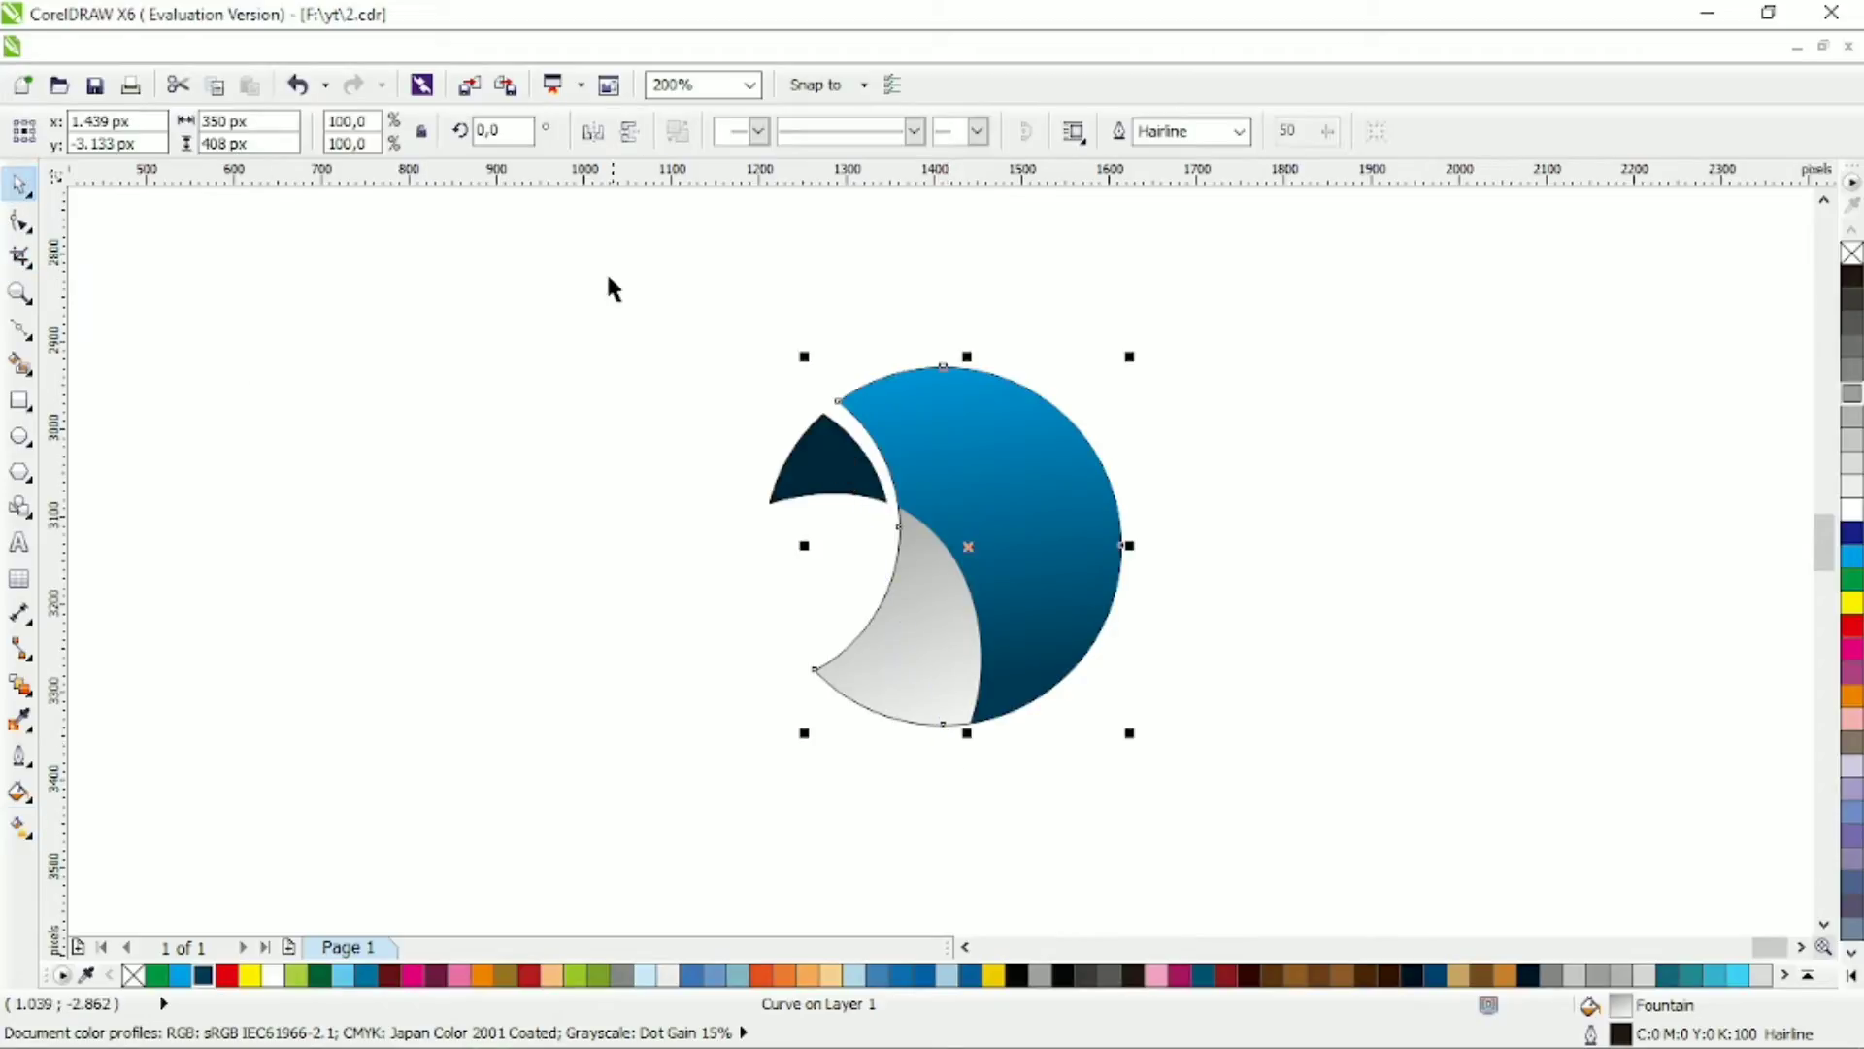
Step: Remove the outlines from all three logo shapes at once
drag(595, 255, 1262, 776)
right_click(1852, 254)
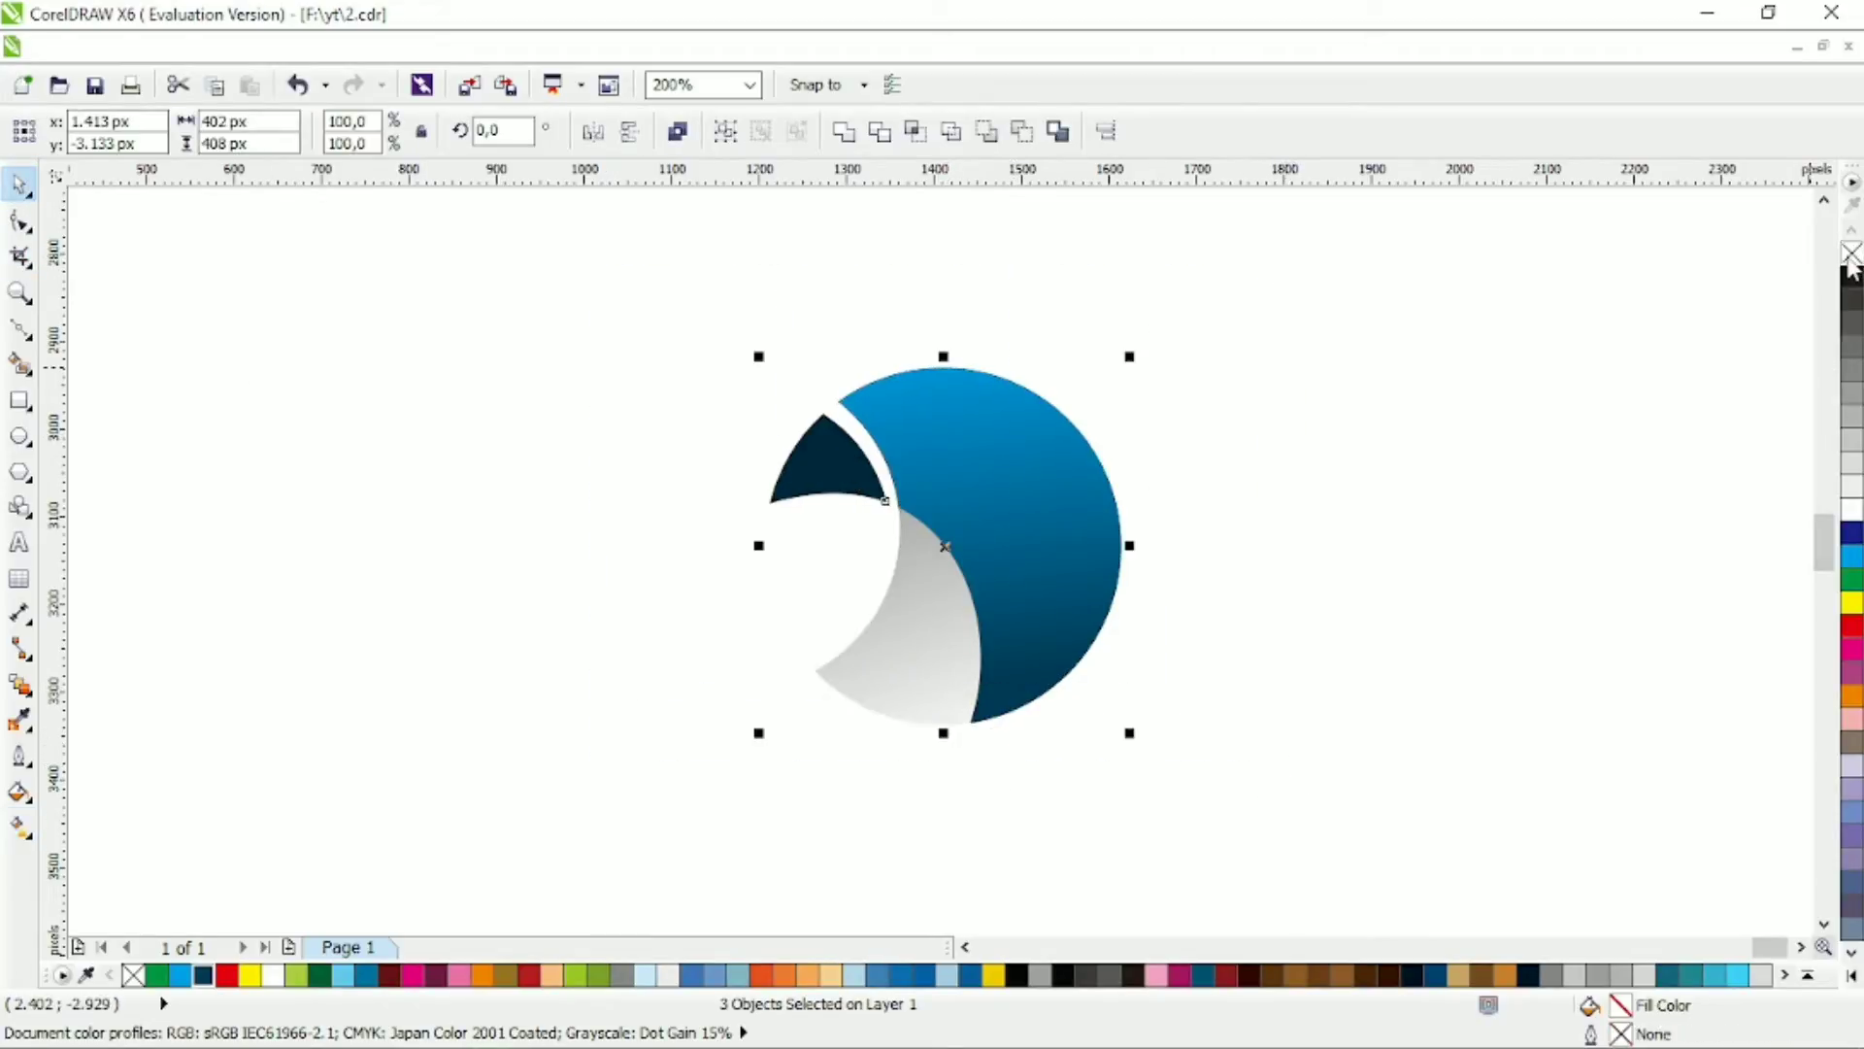
click(1483, 437)
Step: Draw an eye circle about 66 px wide in the upper blue area, filled white without an outline
click(21, 439)
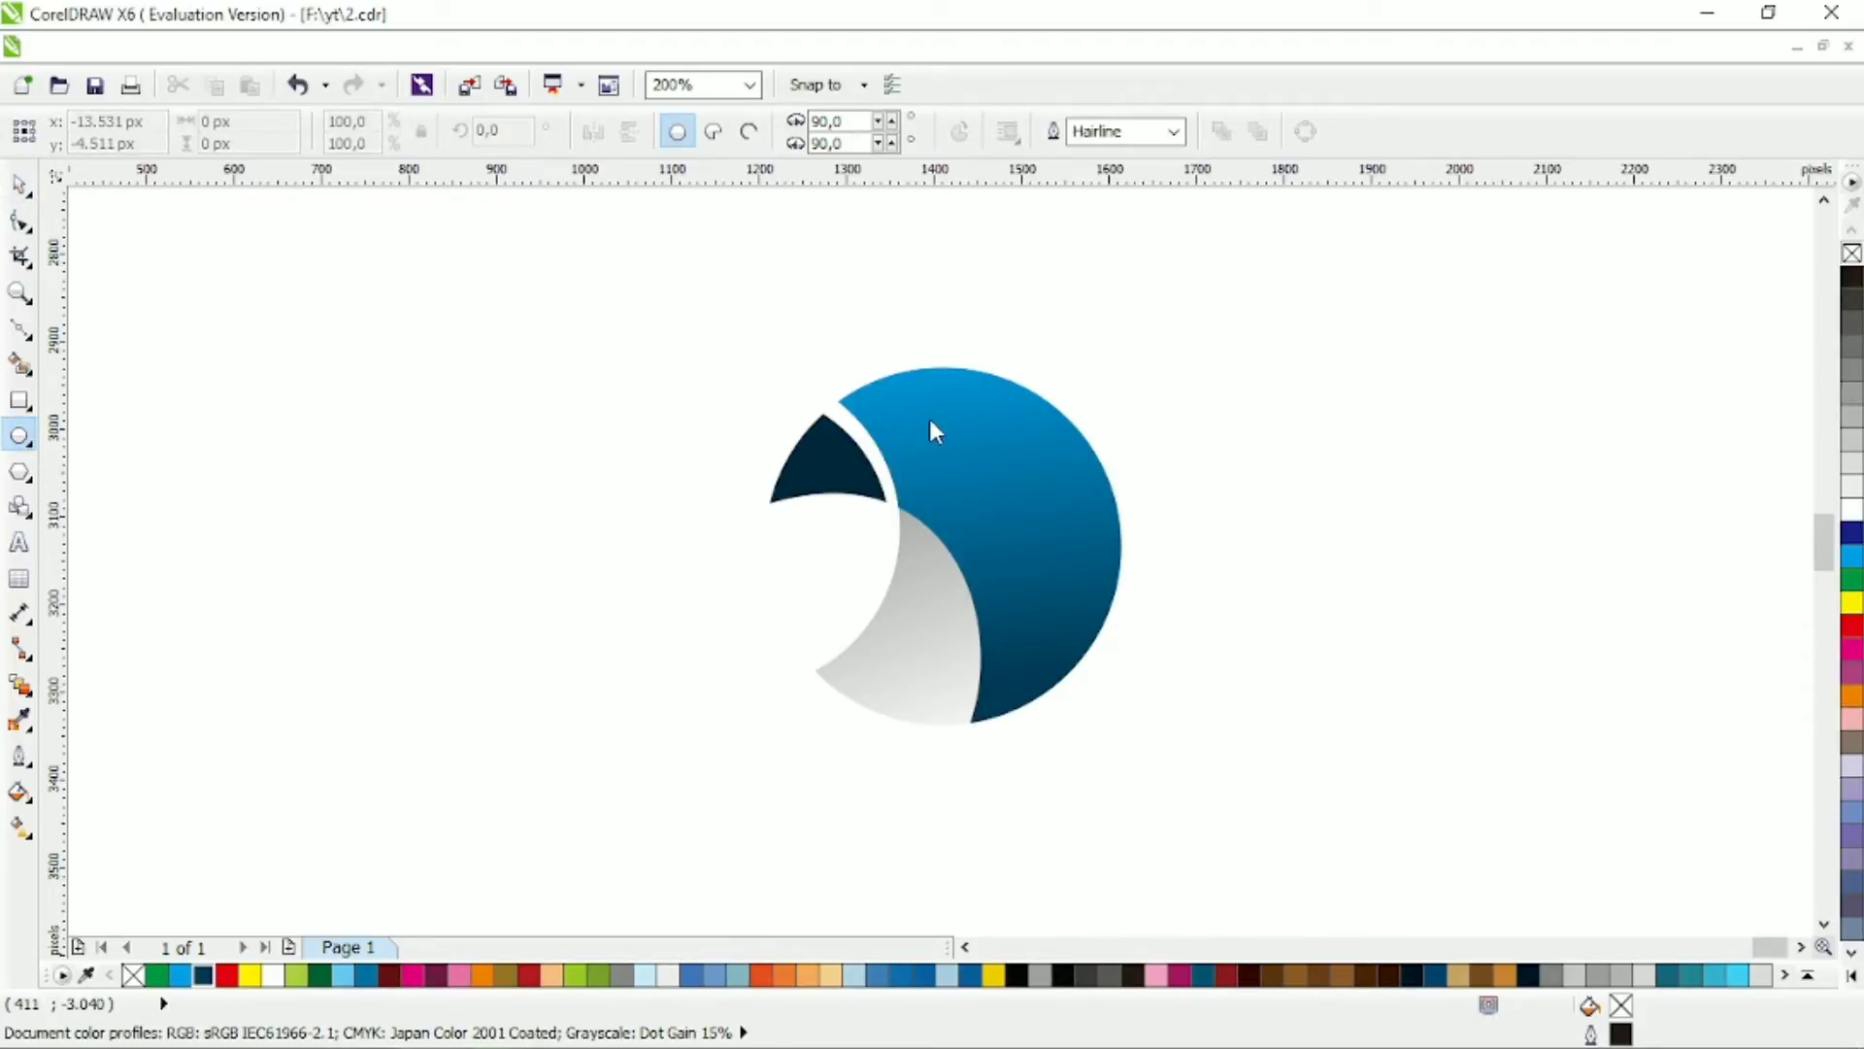
drag(916, 419, 973, 473)
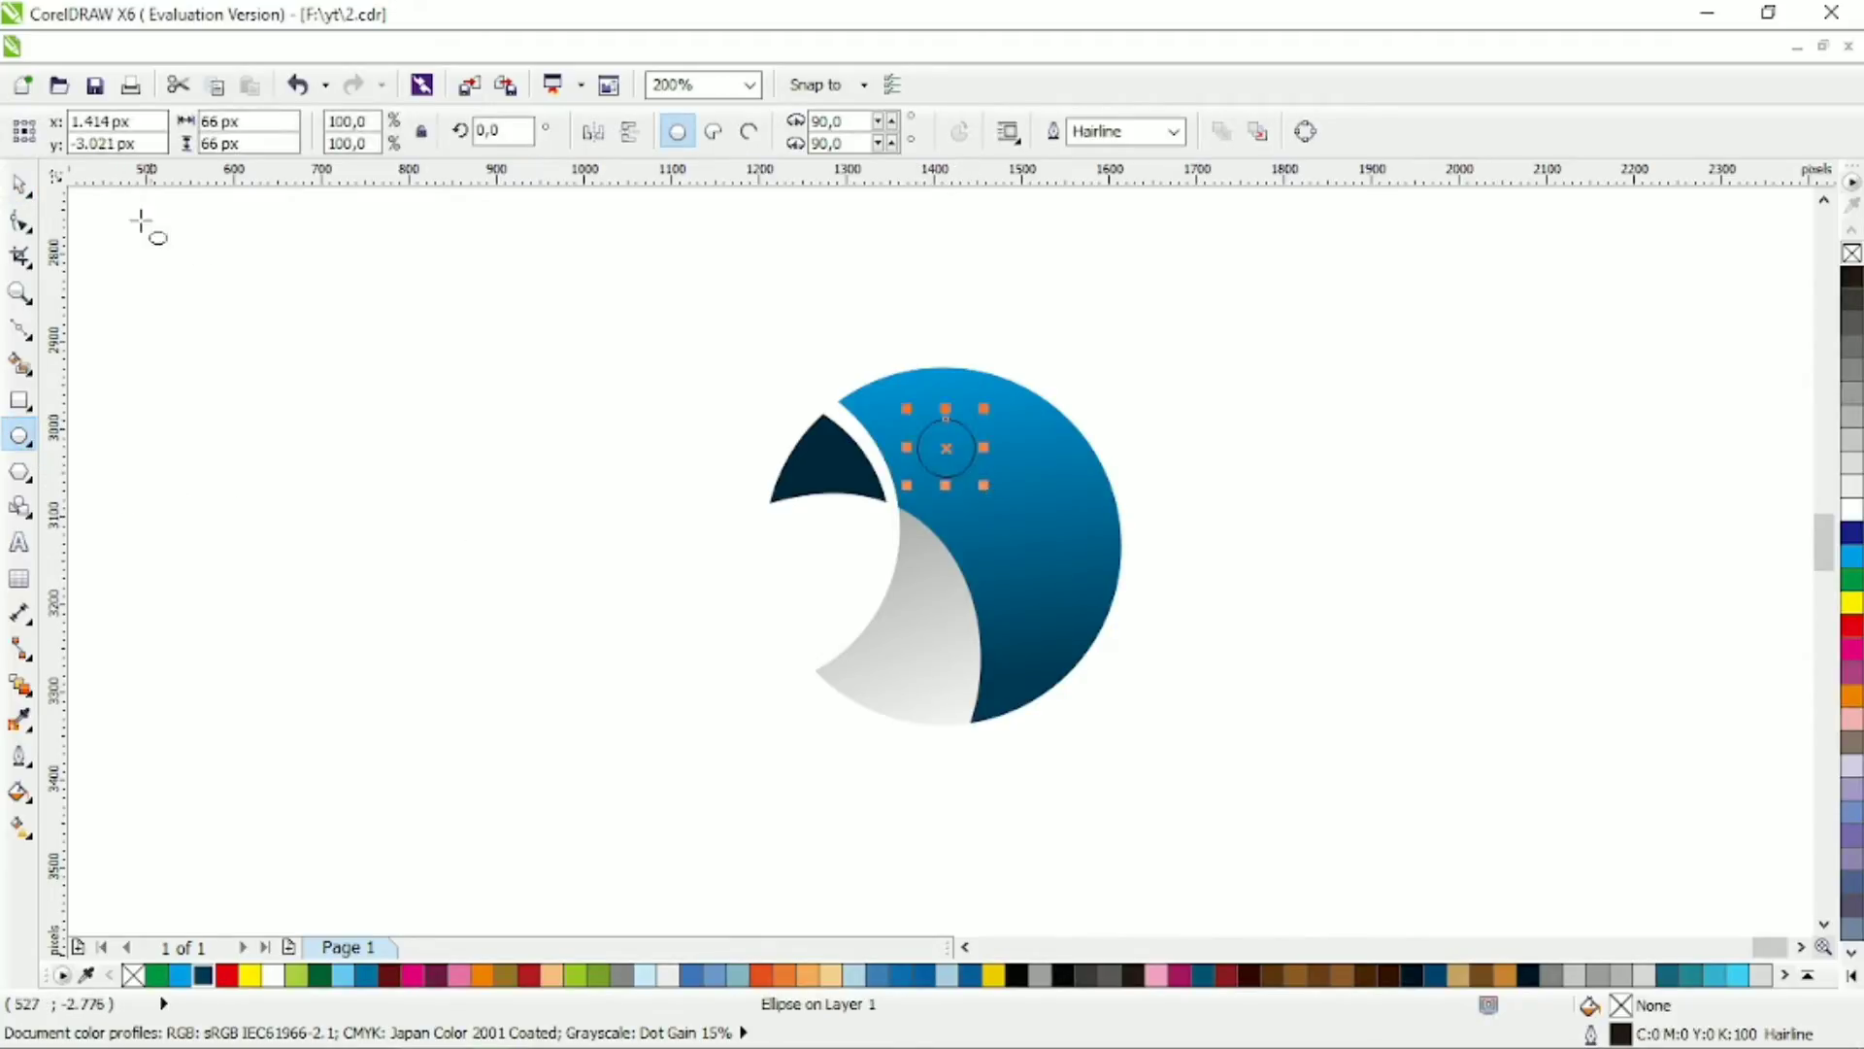
click(19, 185)
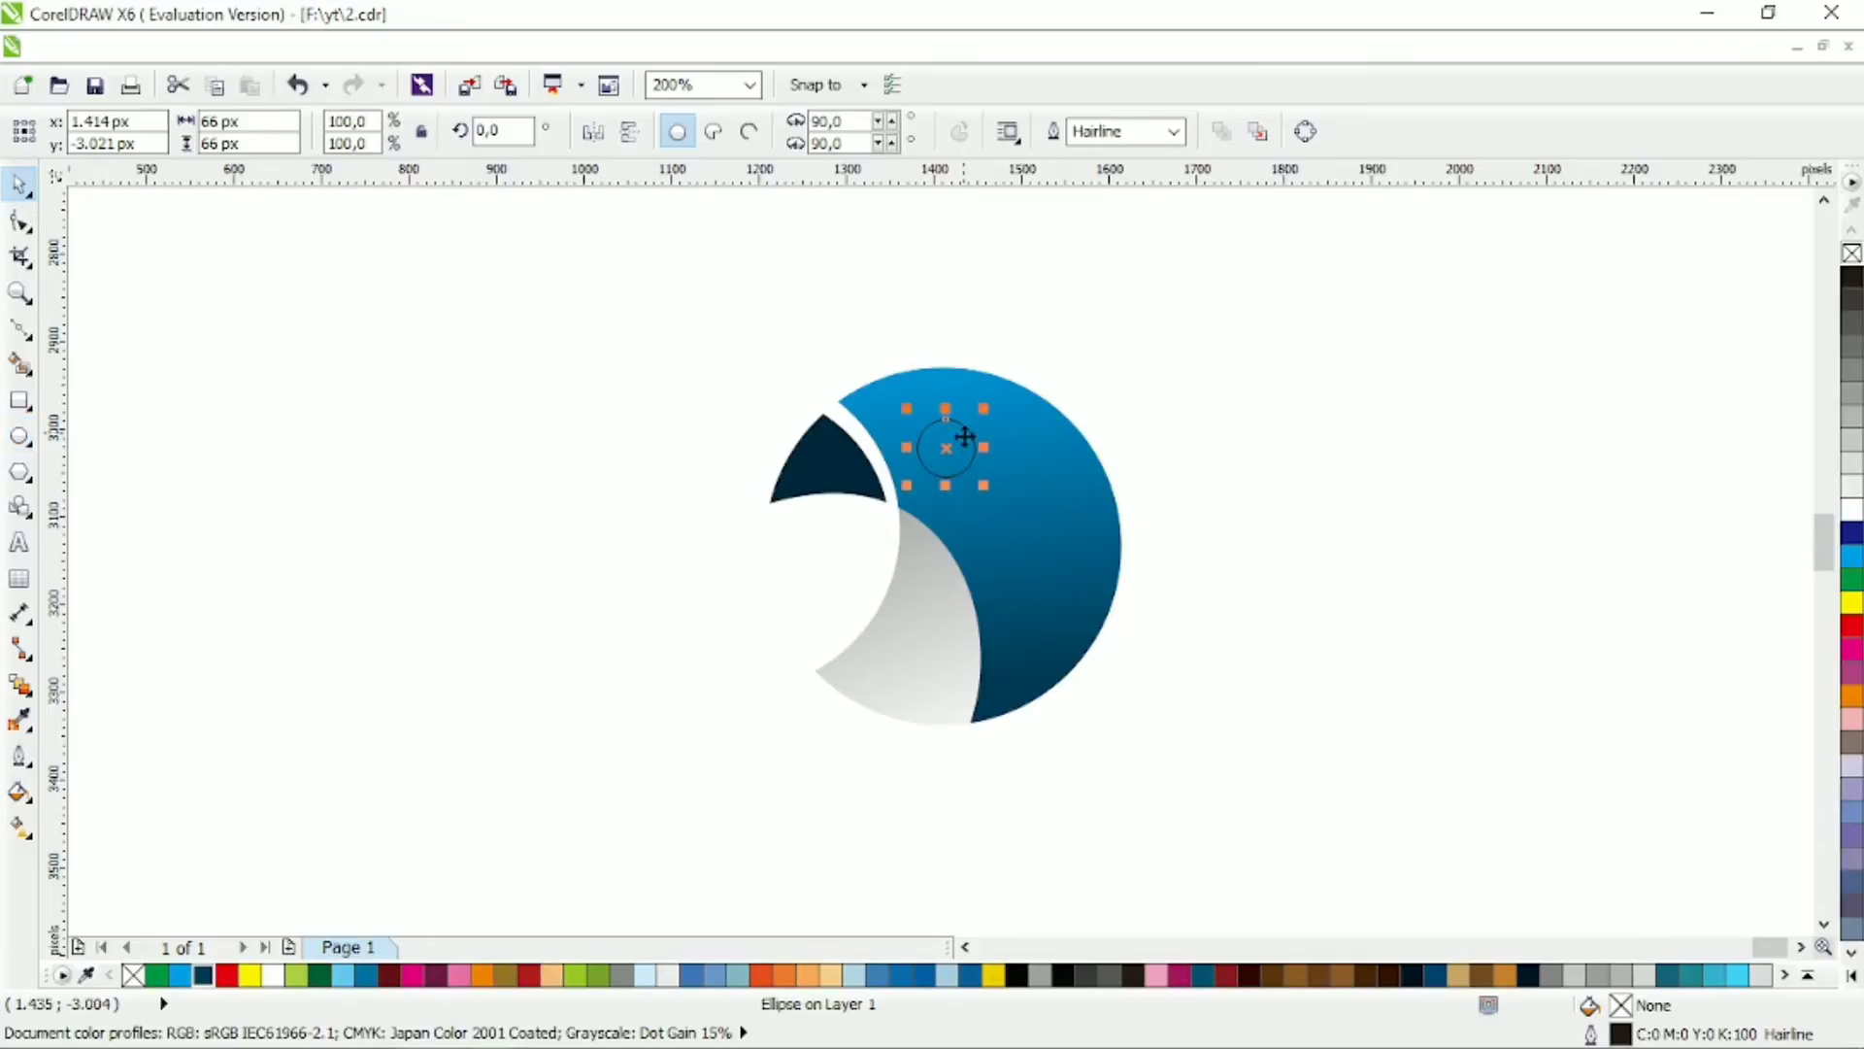
click(1853, 517)
right_click(1851, 253)
Step: Rotate the whole bird head, including the eye, slightly counter-clockwise
drag(1299, 295, 753, 742)
click(1023, 654)
drag(1124, 737, 1156, 714)
click(1256, 602)
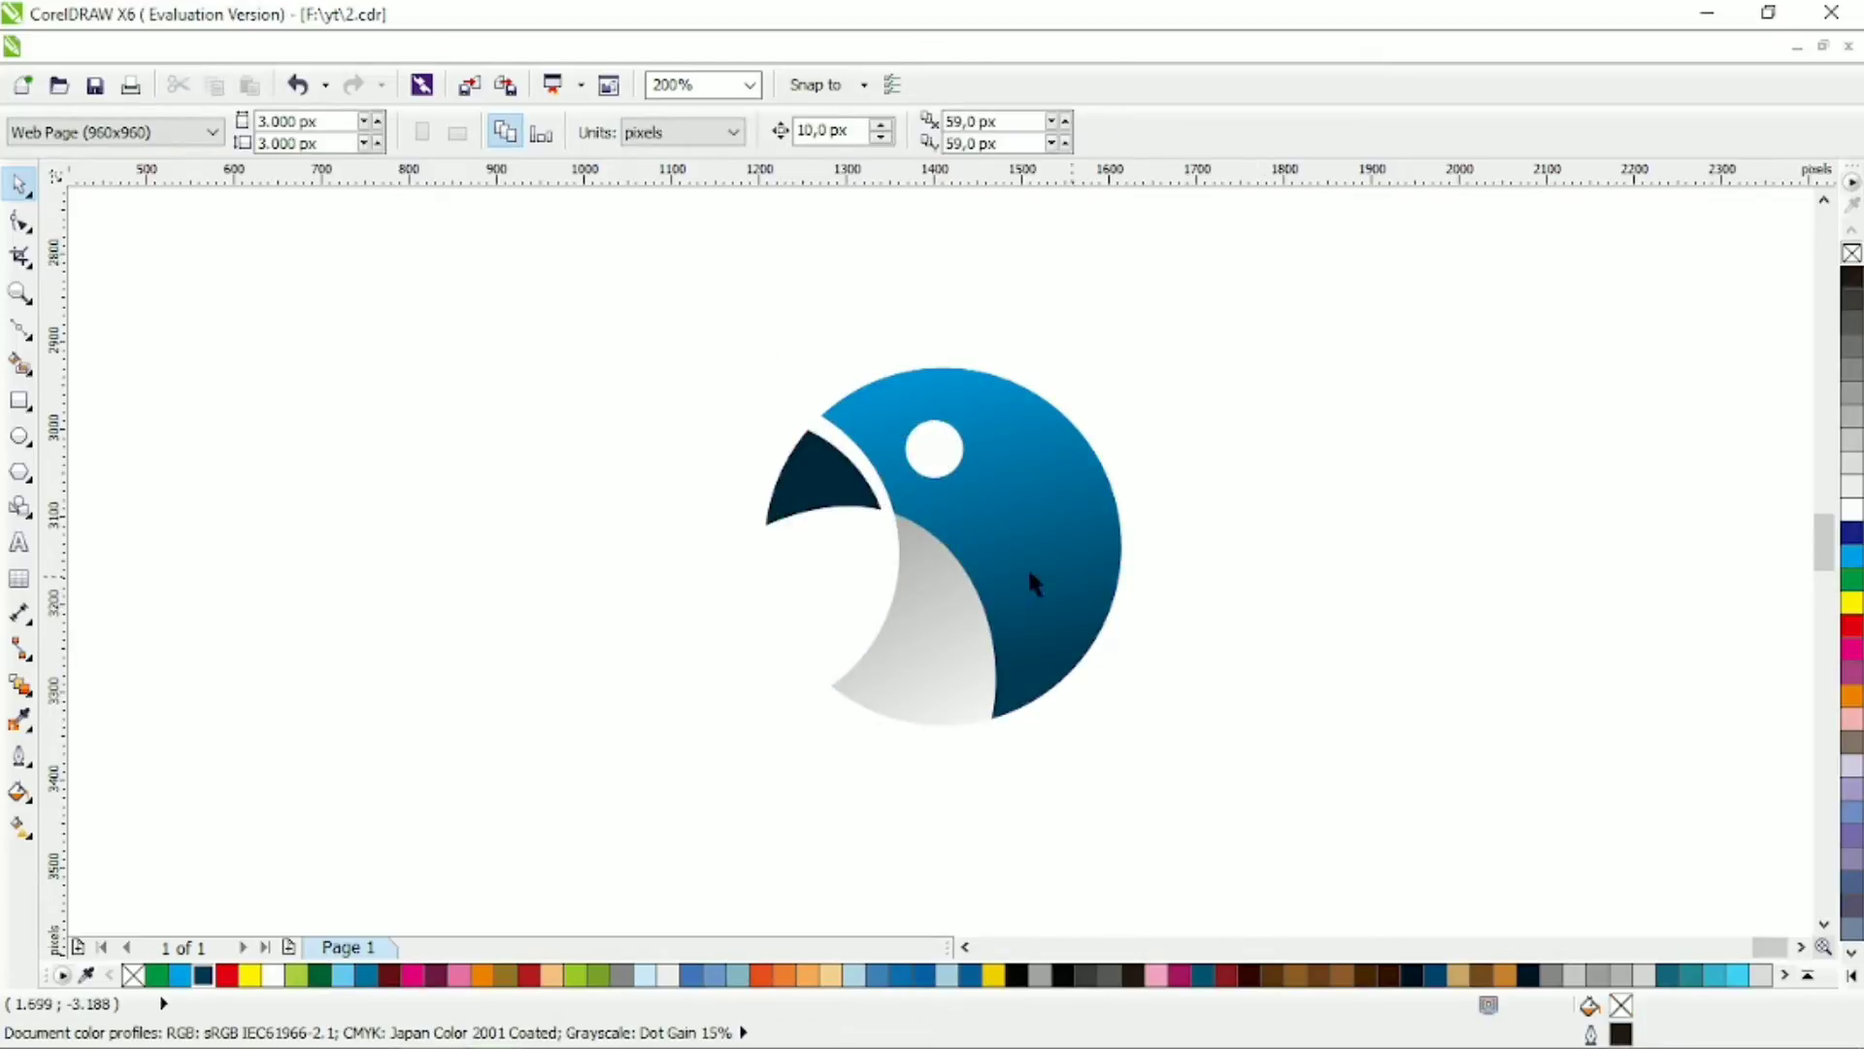
Step: Draw a circle about 478 px wide over the lower part of the bird head and move it slightly upward
click(19, 437)
drag(677, 437, 1115, 875)
key(space)
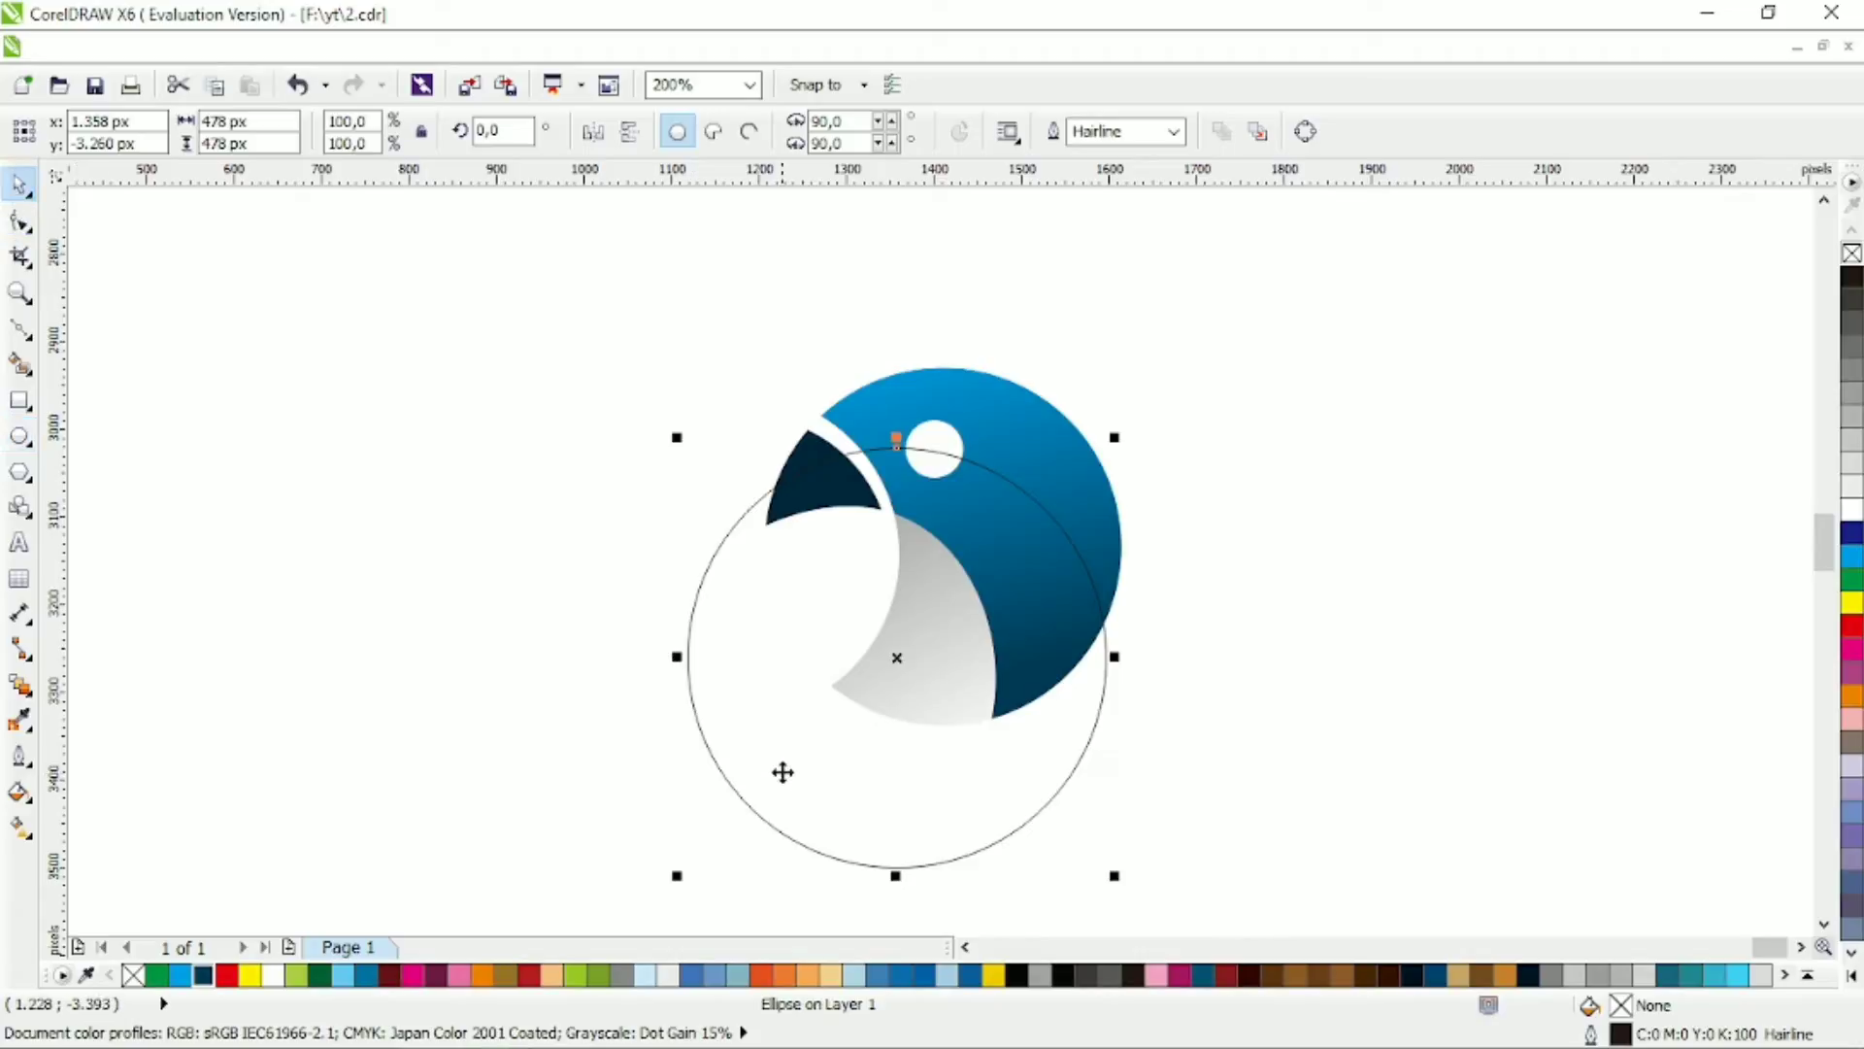
drag(781, 769, 785, 753)
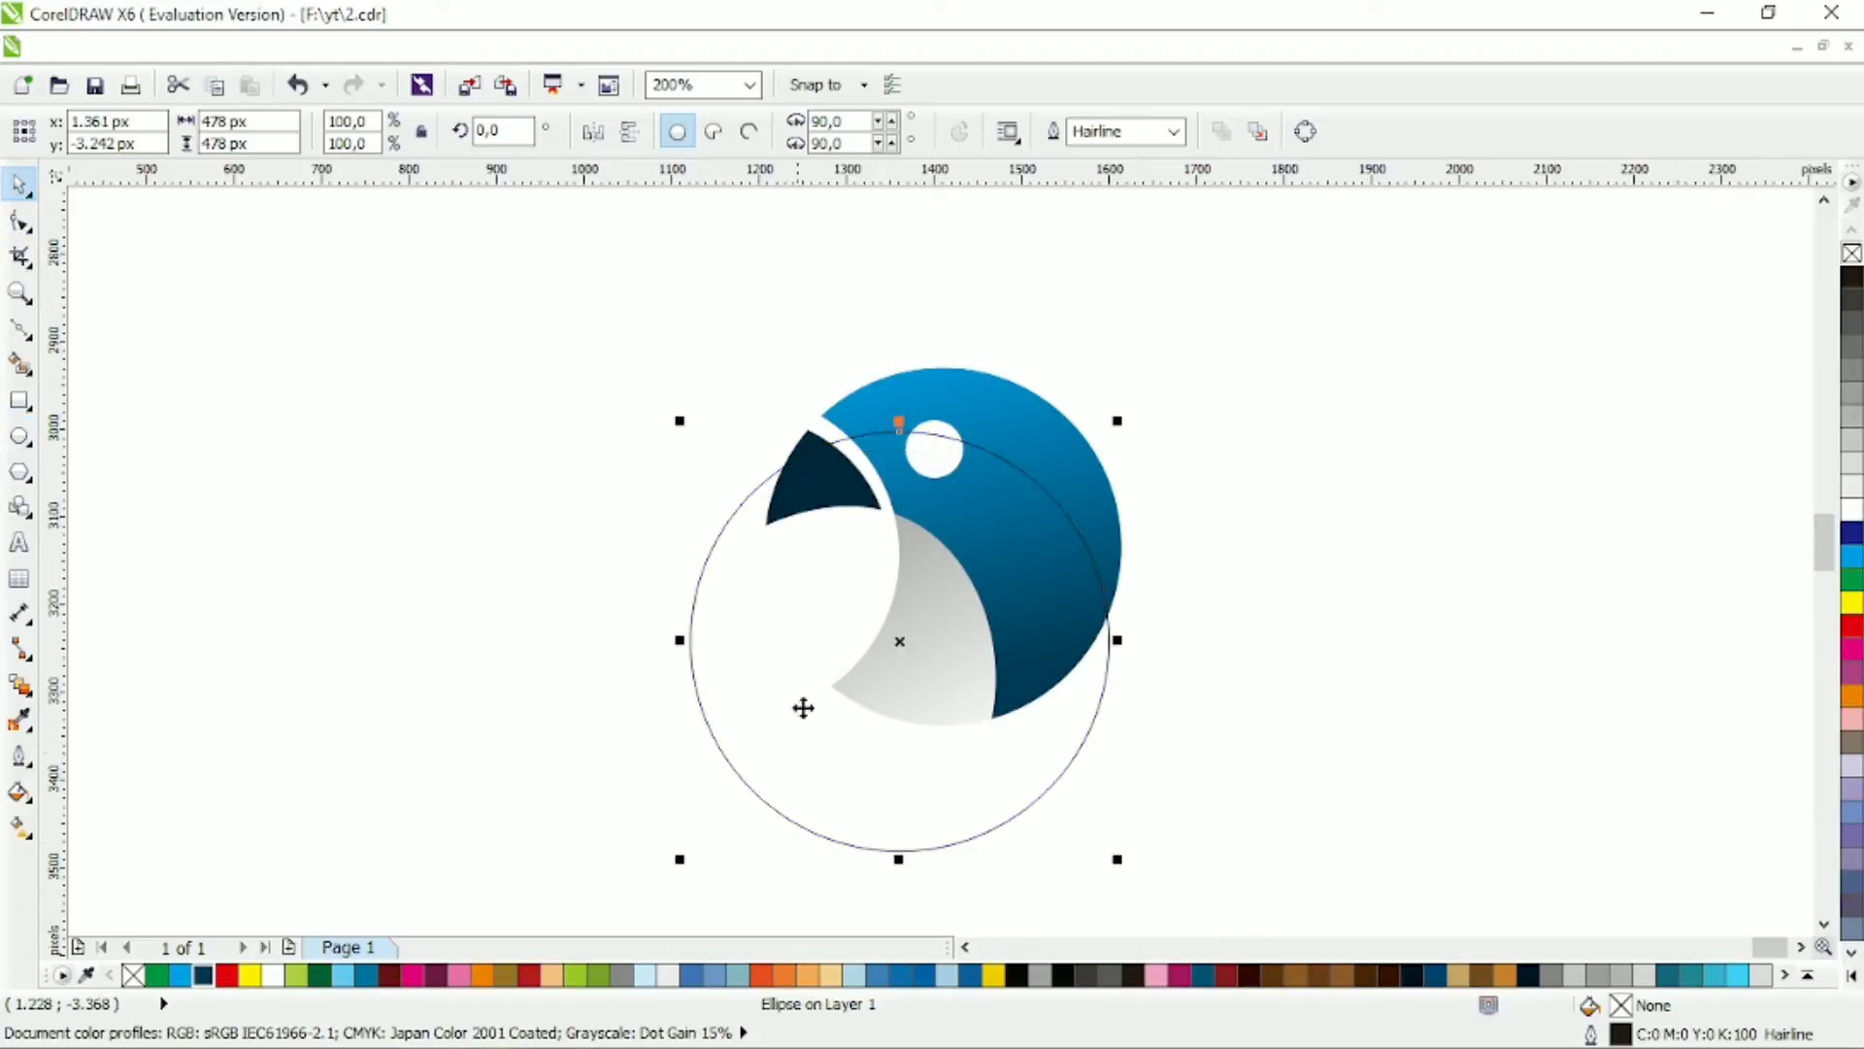
Step: Intersect the large circle with the blue head shape and shift the resulting piece's gradient slightly upward for a darker band
shift+click(1019, 449)
click(917, 131)
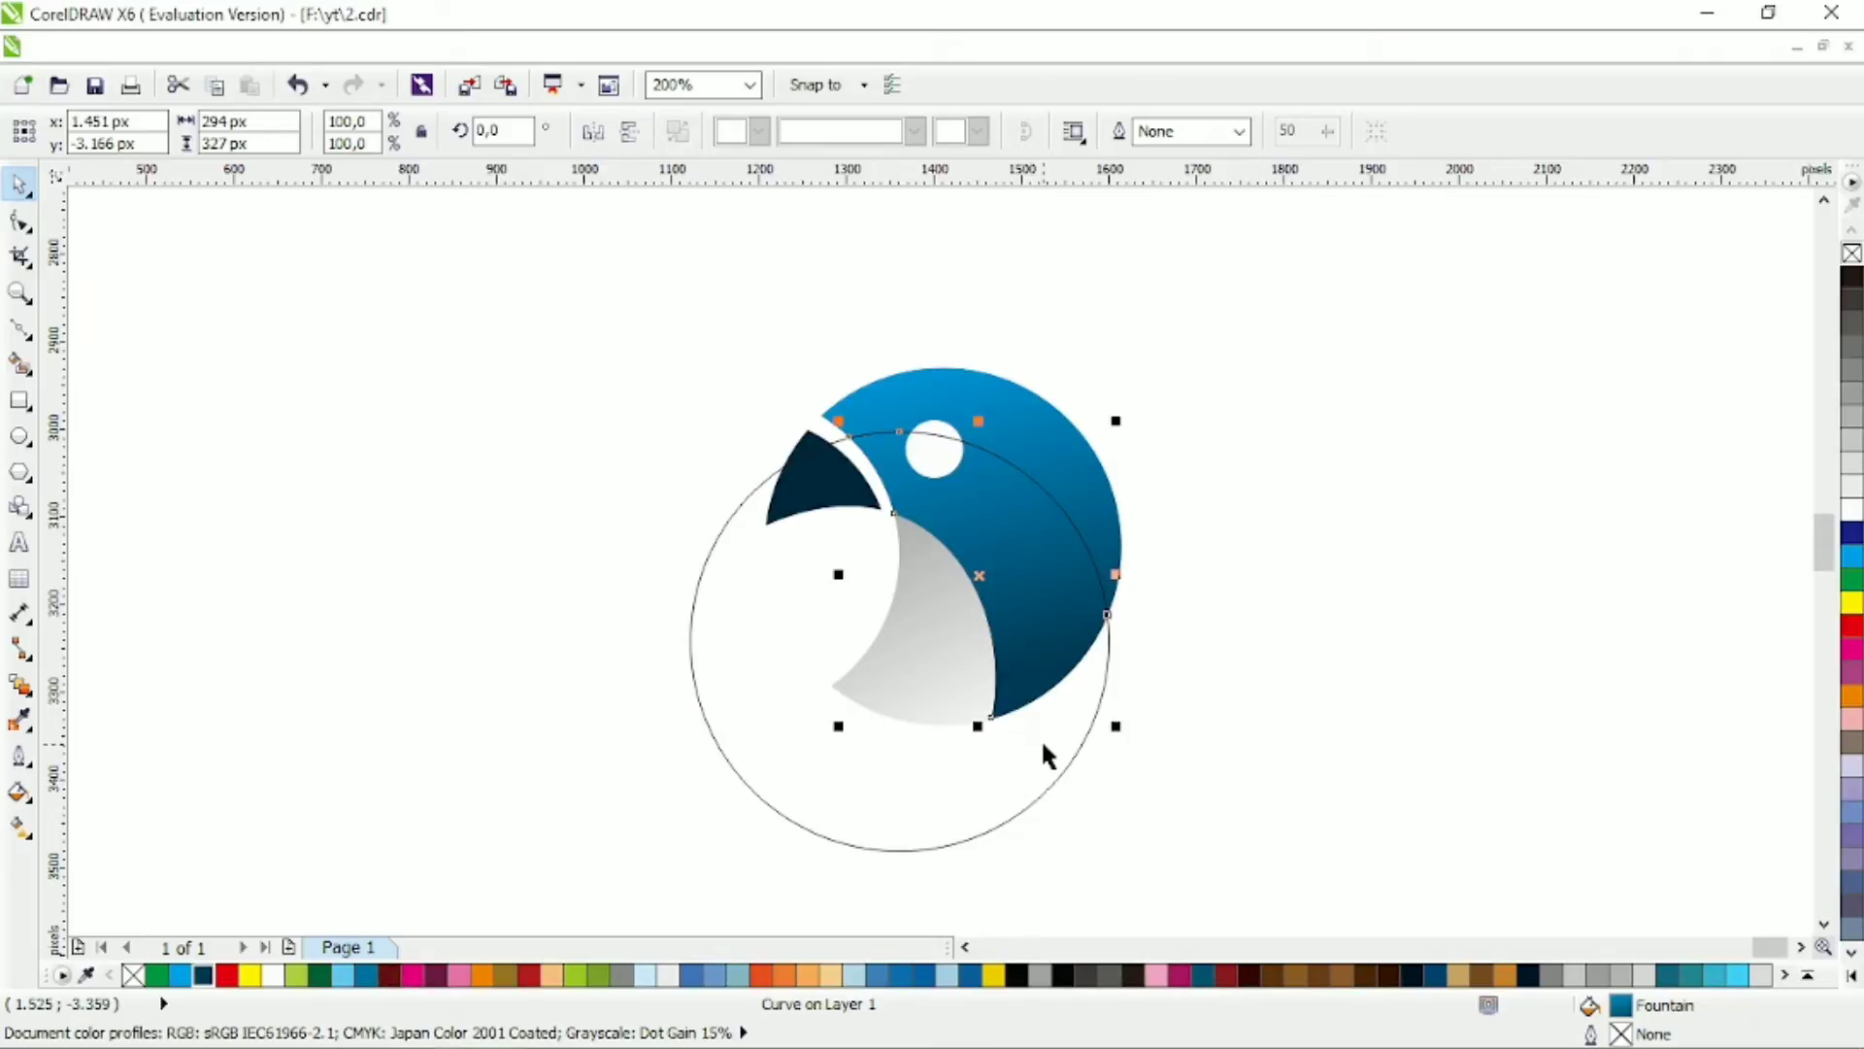
click(20, 827)
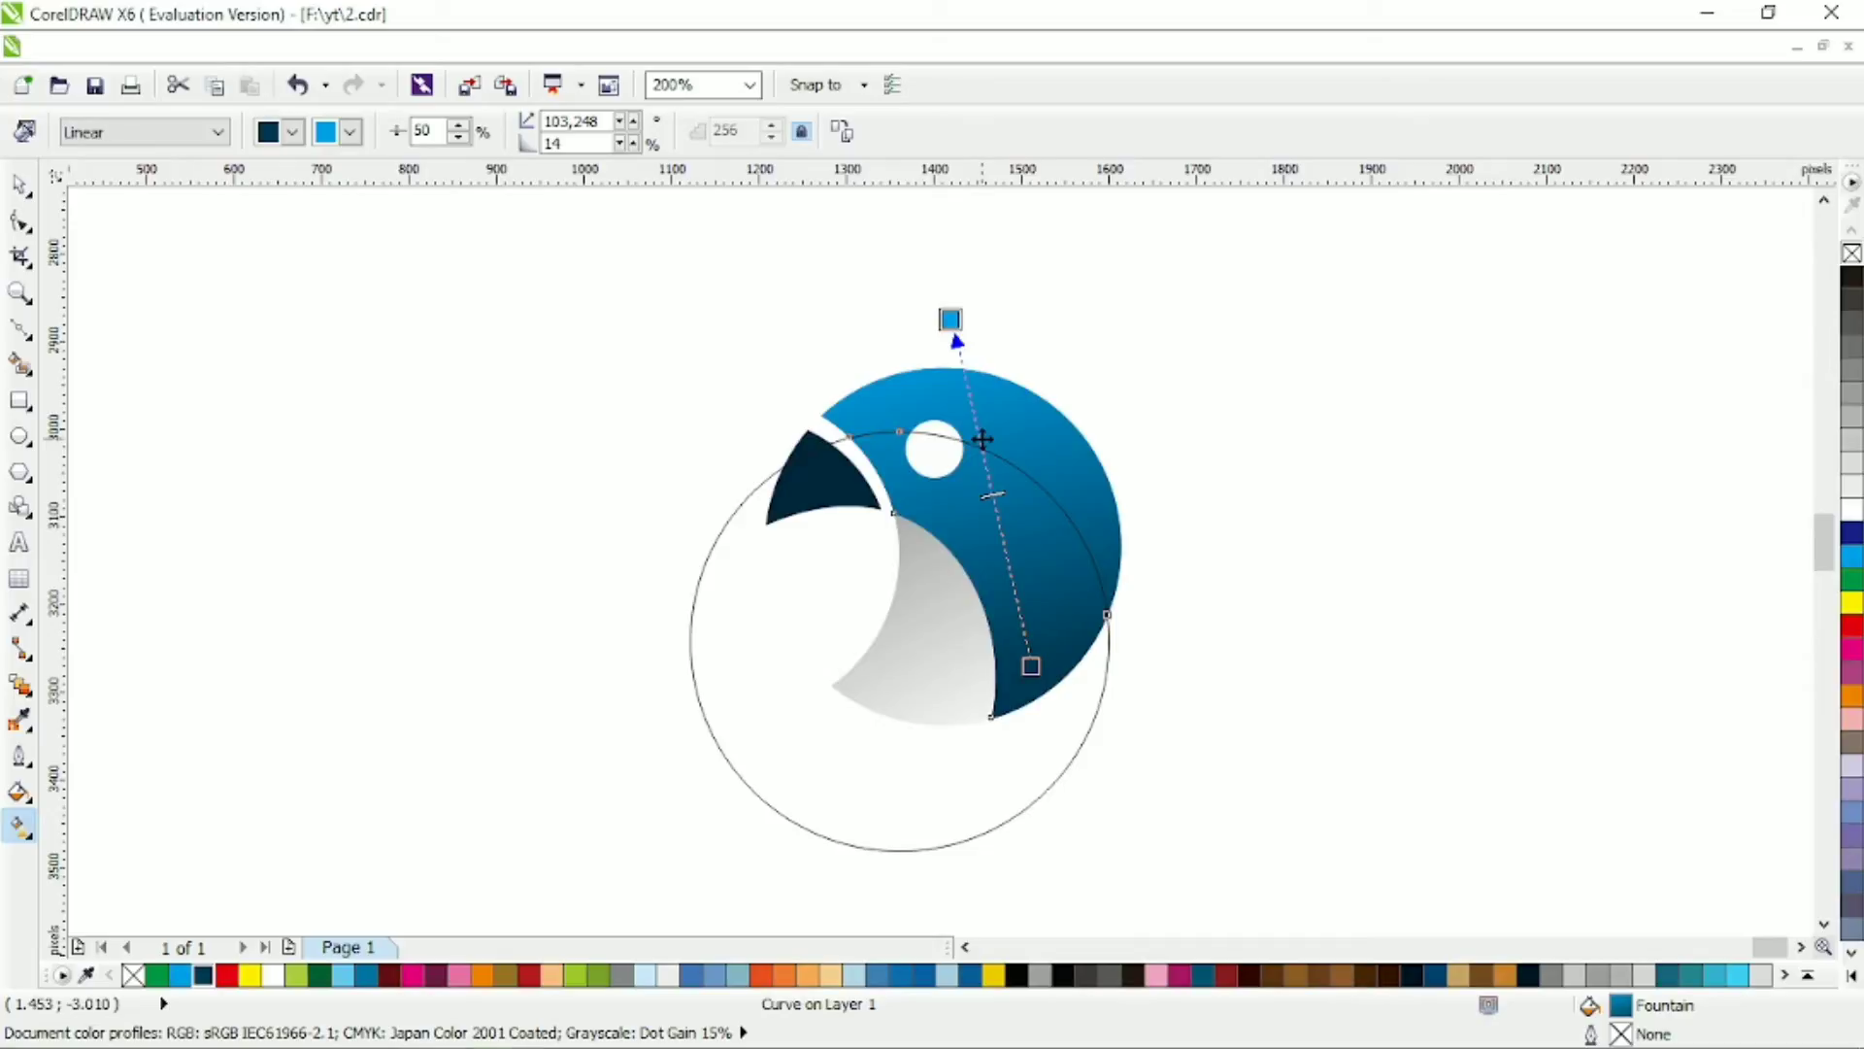
drag(983, 439, 981, 400)
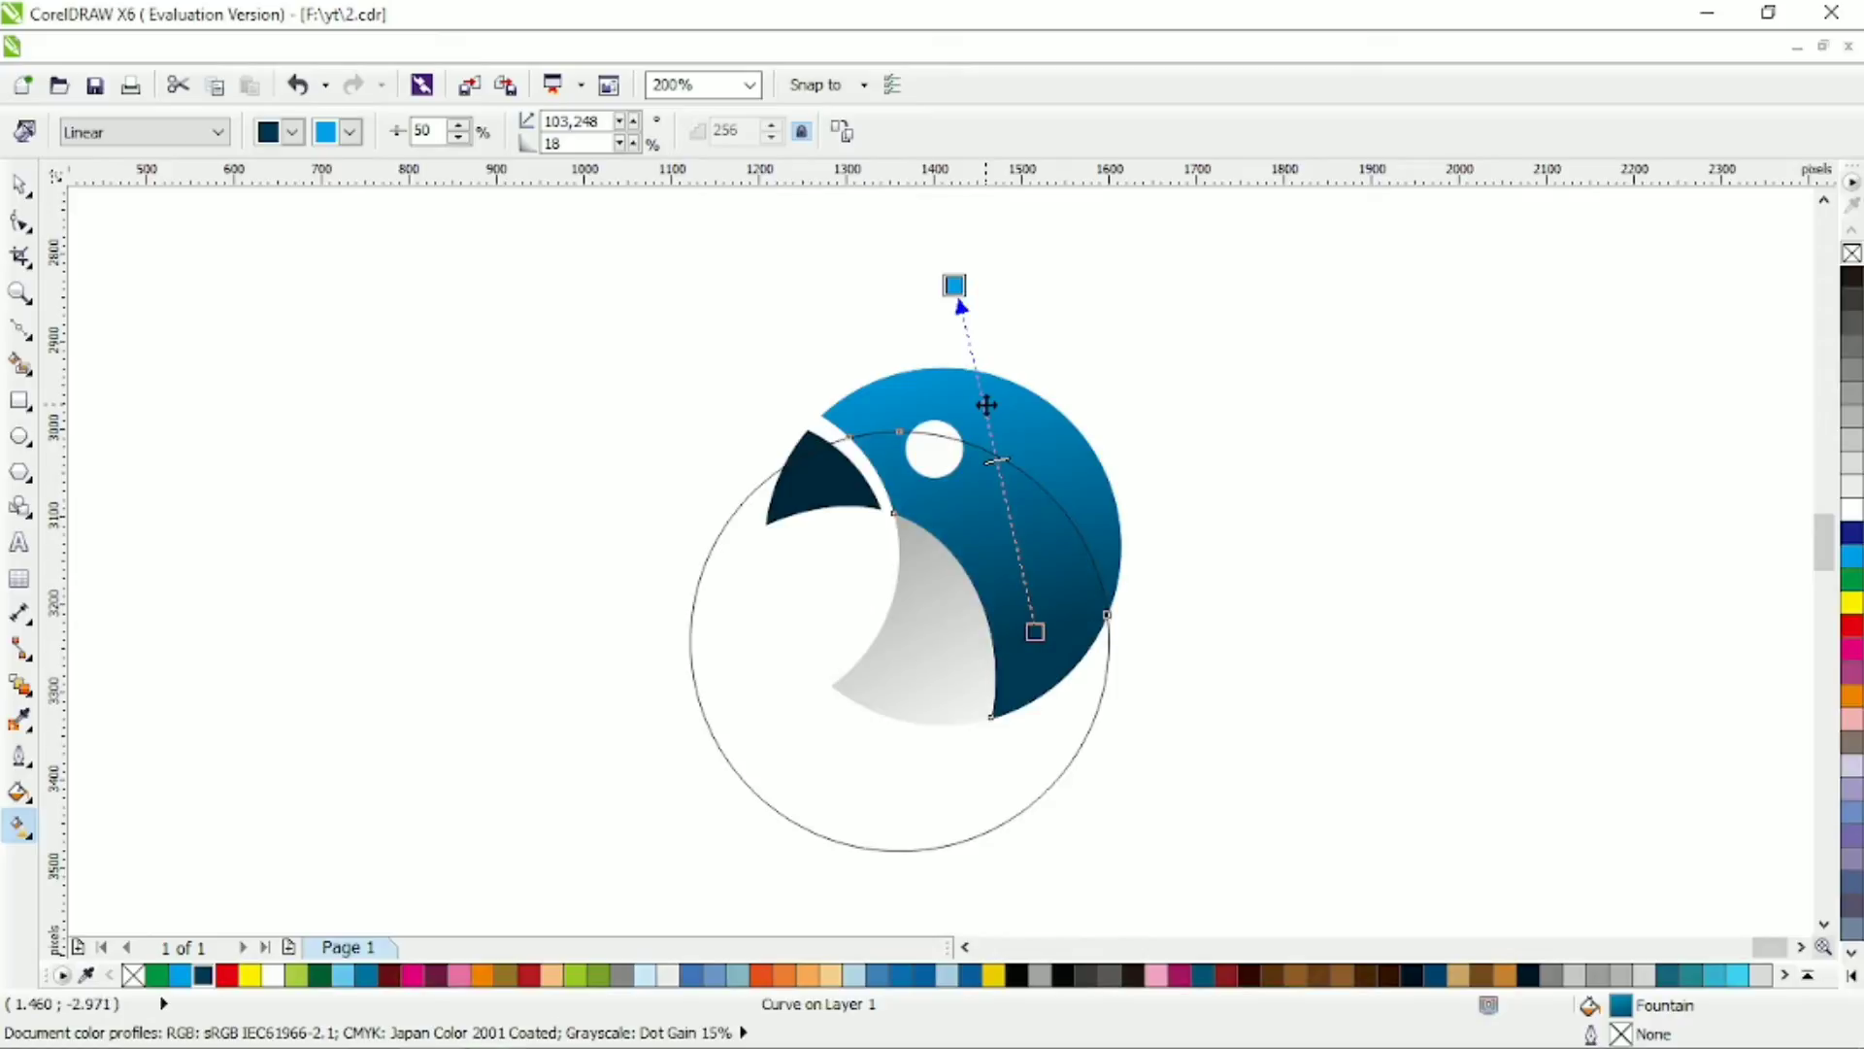
click(19, 185)
Step: Move the large circle down and left, intersect it with the blue shape, and shift the new inner piece's gradient upward
drag(756, 614, 690, 639)
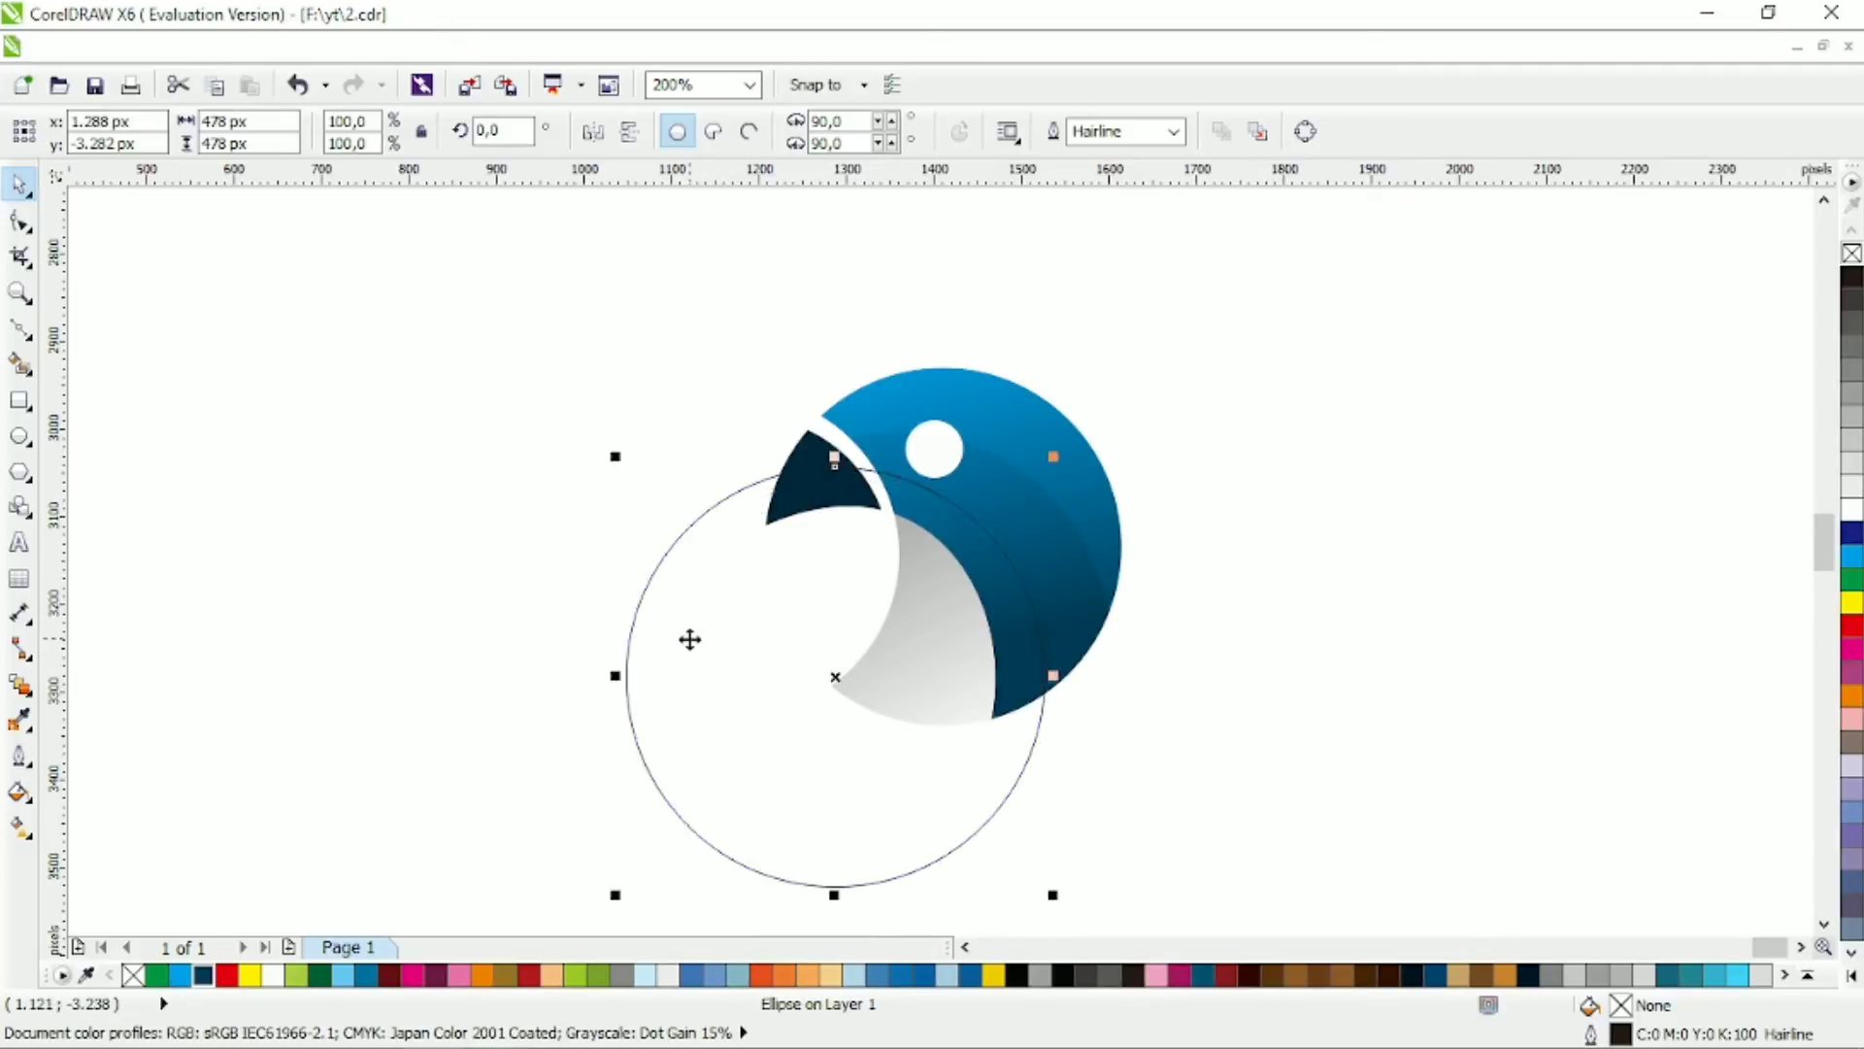
shift+click(1018, 532)
click(927, 132)
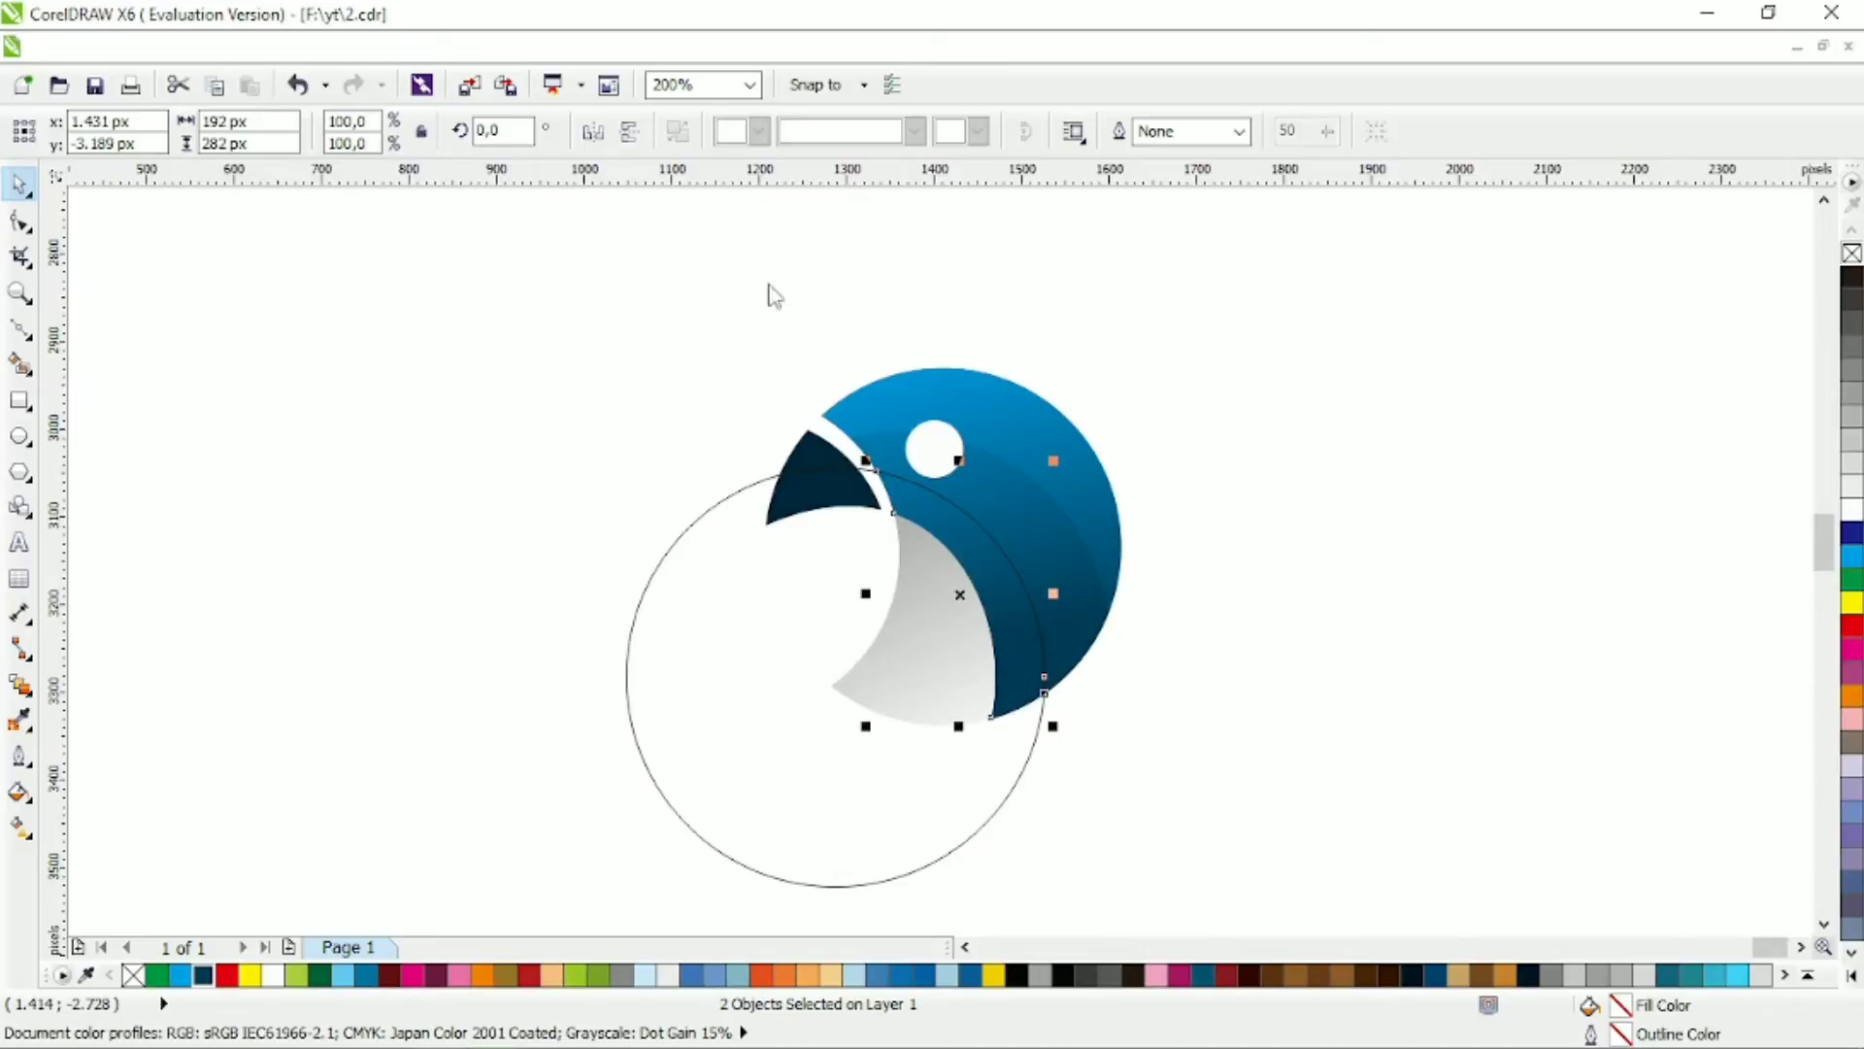
click(21, 827)
drag(1010, 541, 1005, 473)
click(20, 185)
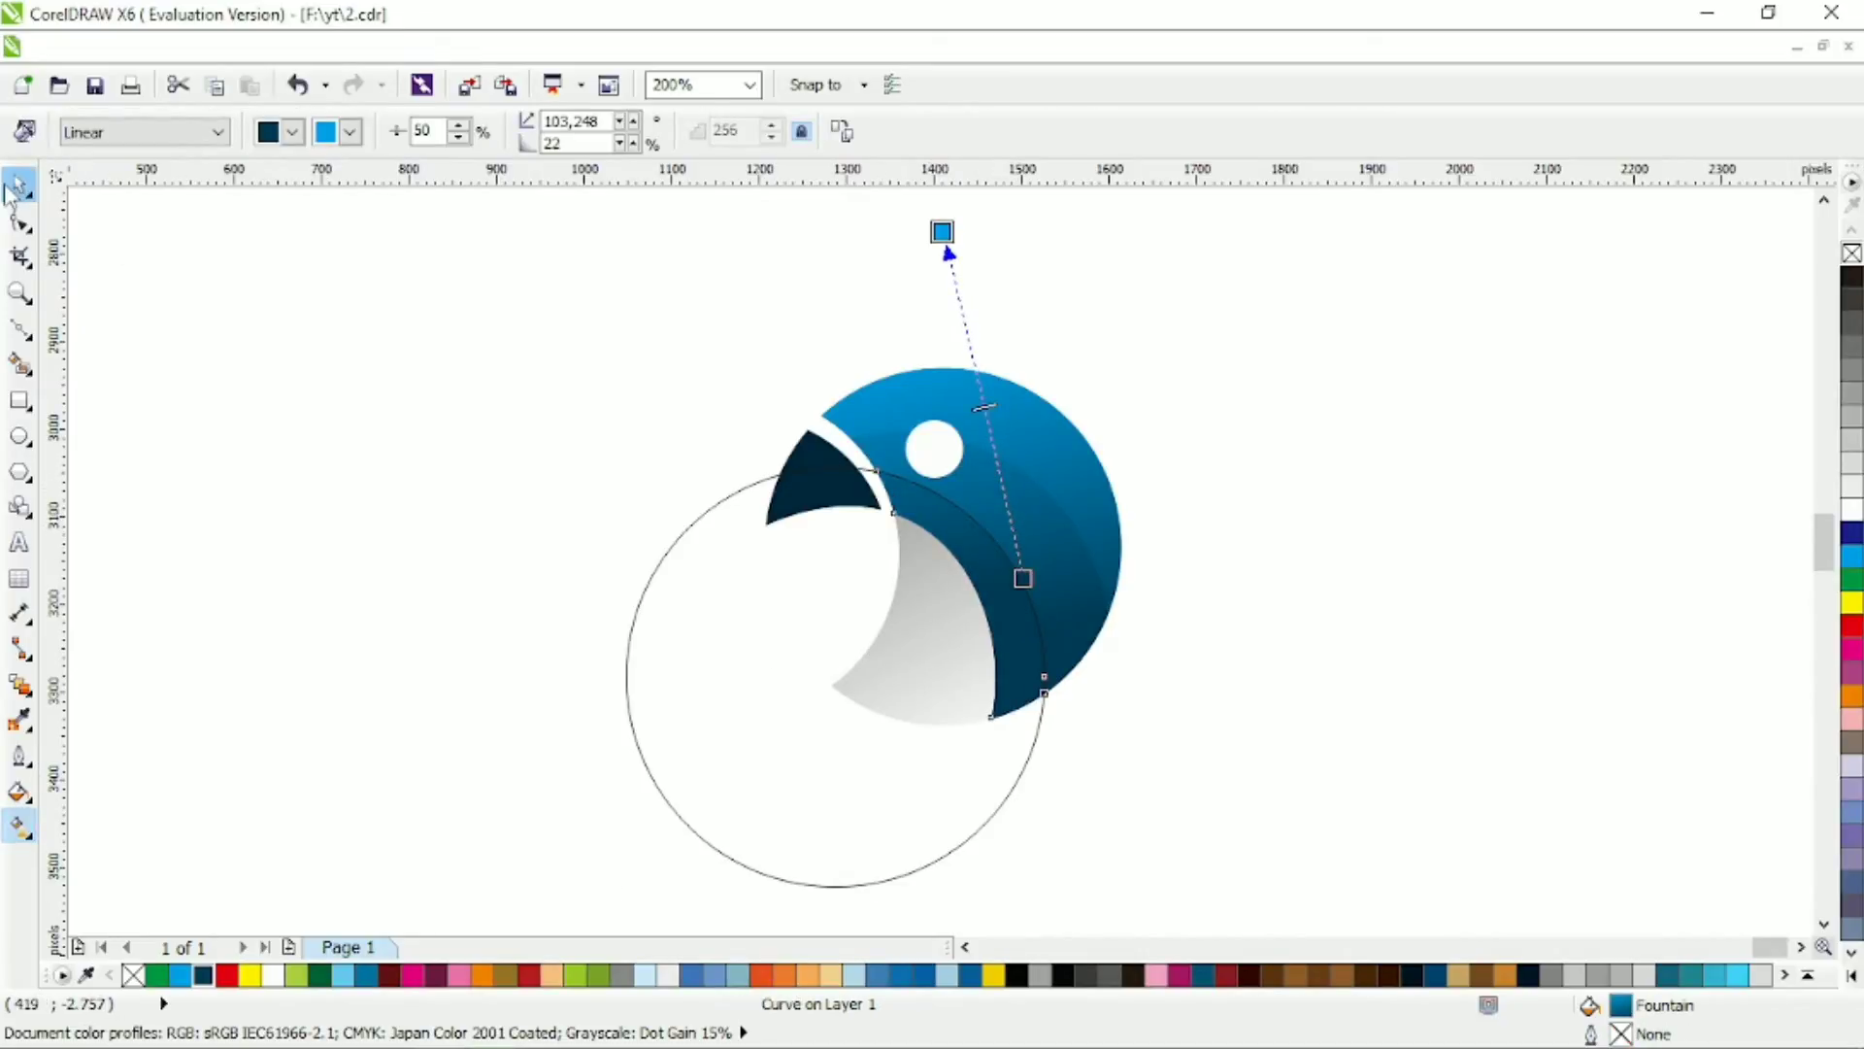
Step: Delete the large construction circle and move the white eye slightly left
click(529, 384)
click(628, 660)
key(Delete)
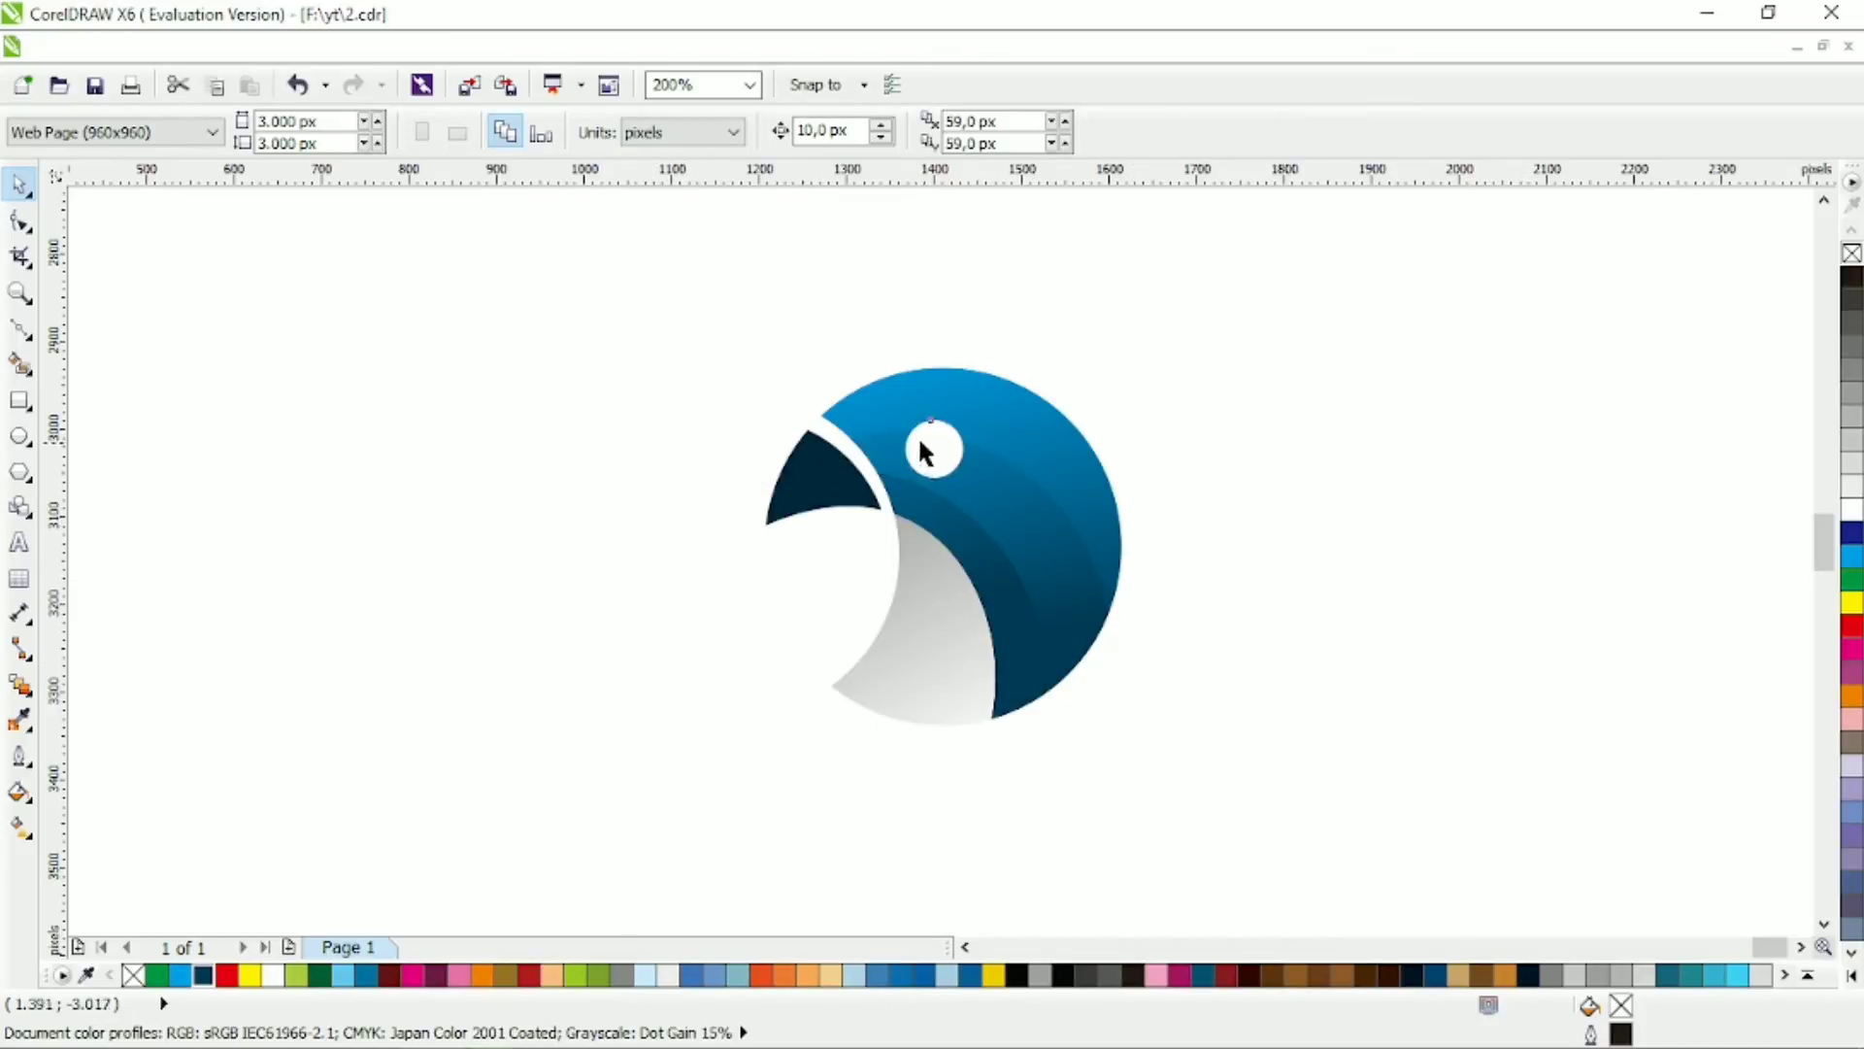
drag(922, 452, 912, 449)
click(1239, 330)
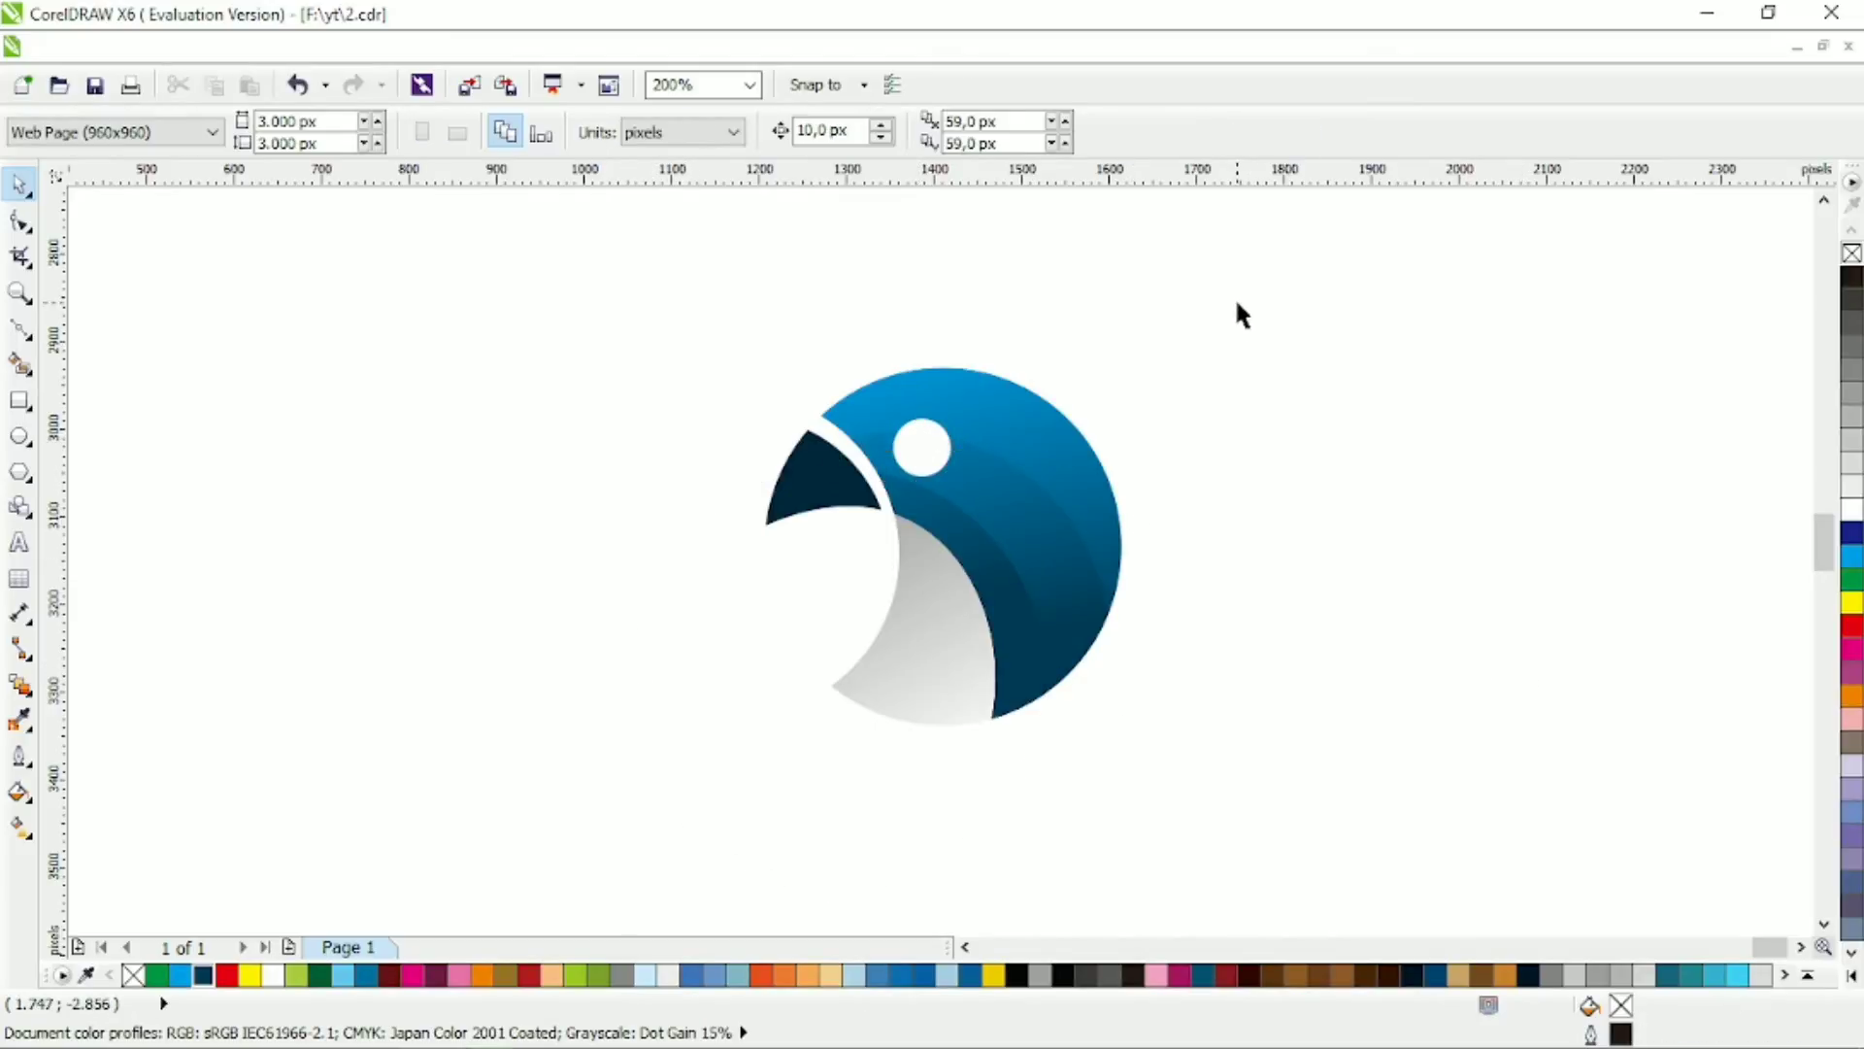
Step: Group all the shapes of the bird head into one object
drag(1237, 303, 680, 791)
key(ctrl+g)
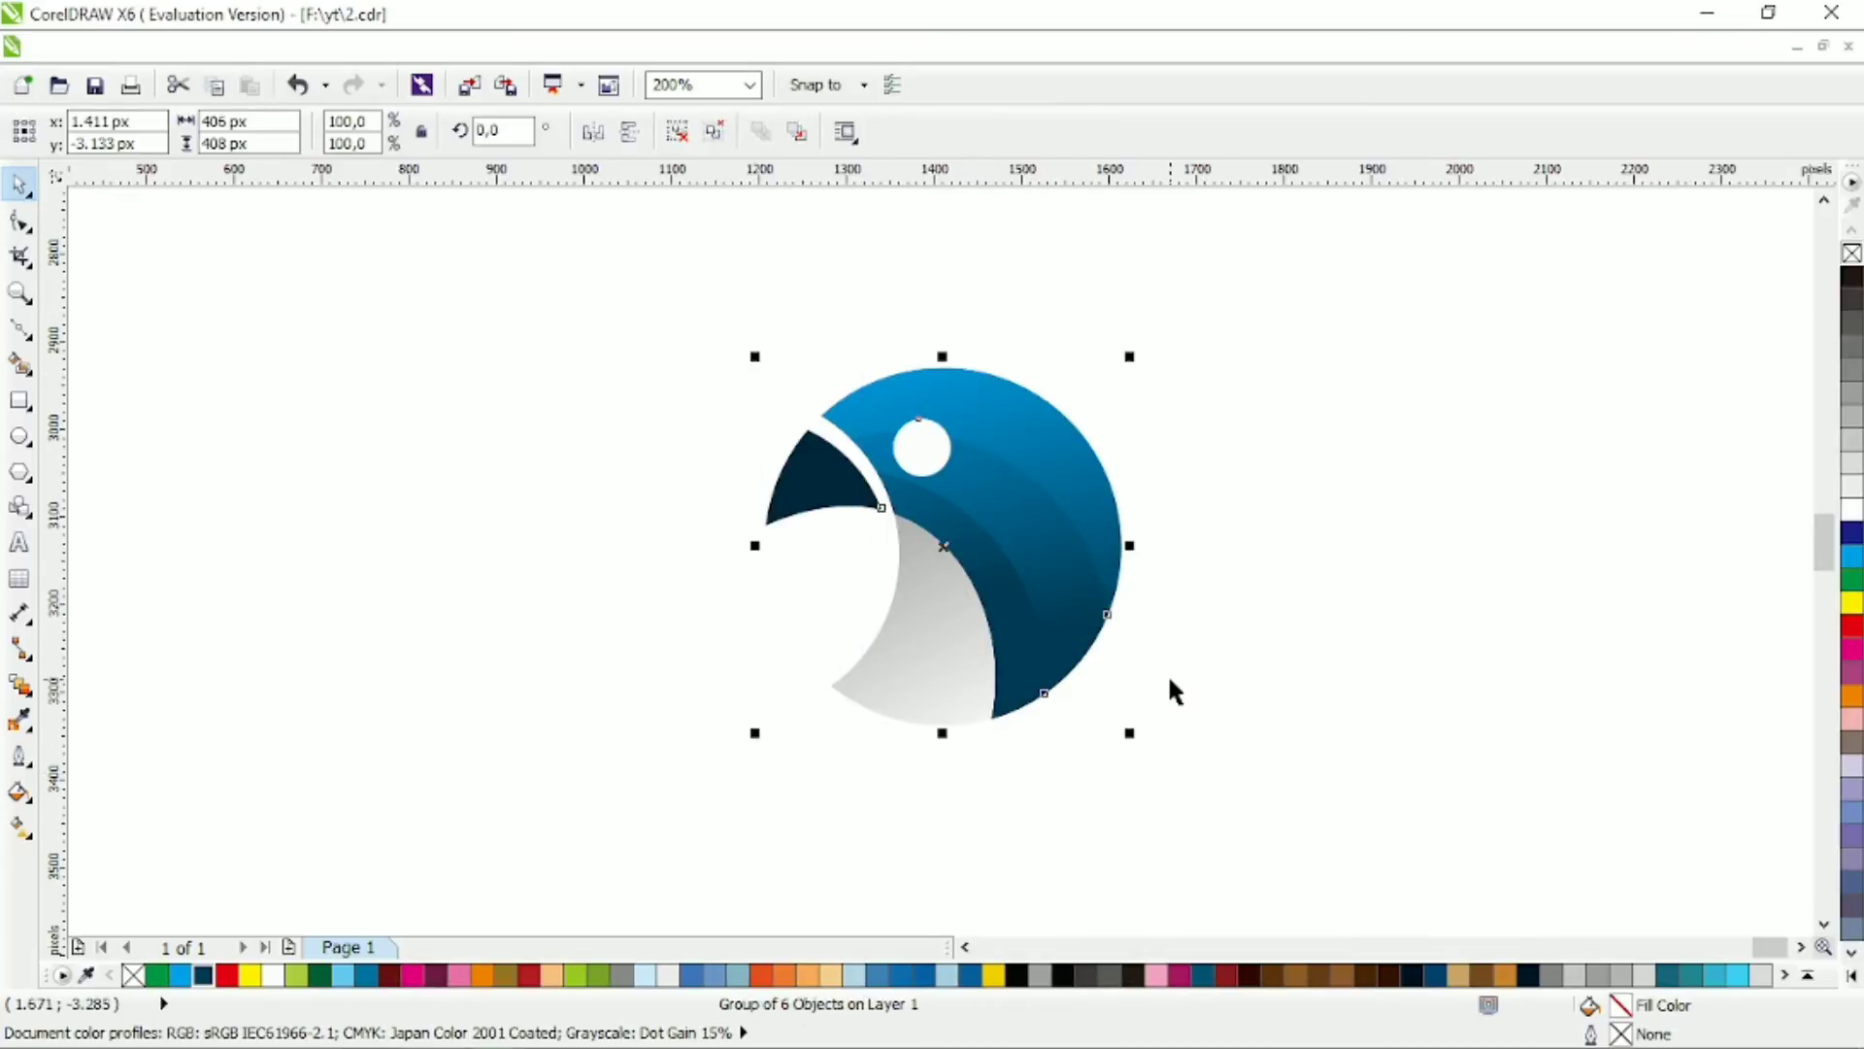
click(87, 712)
Step: Add the artistic text "THE BIRD" just below the bird head
click(19, 542)
click(795, 783)
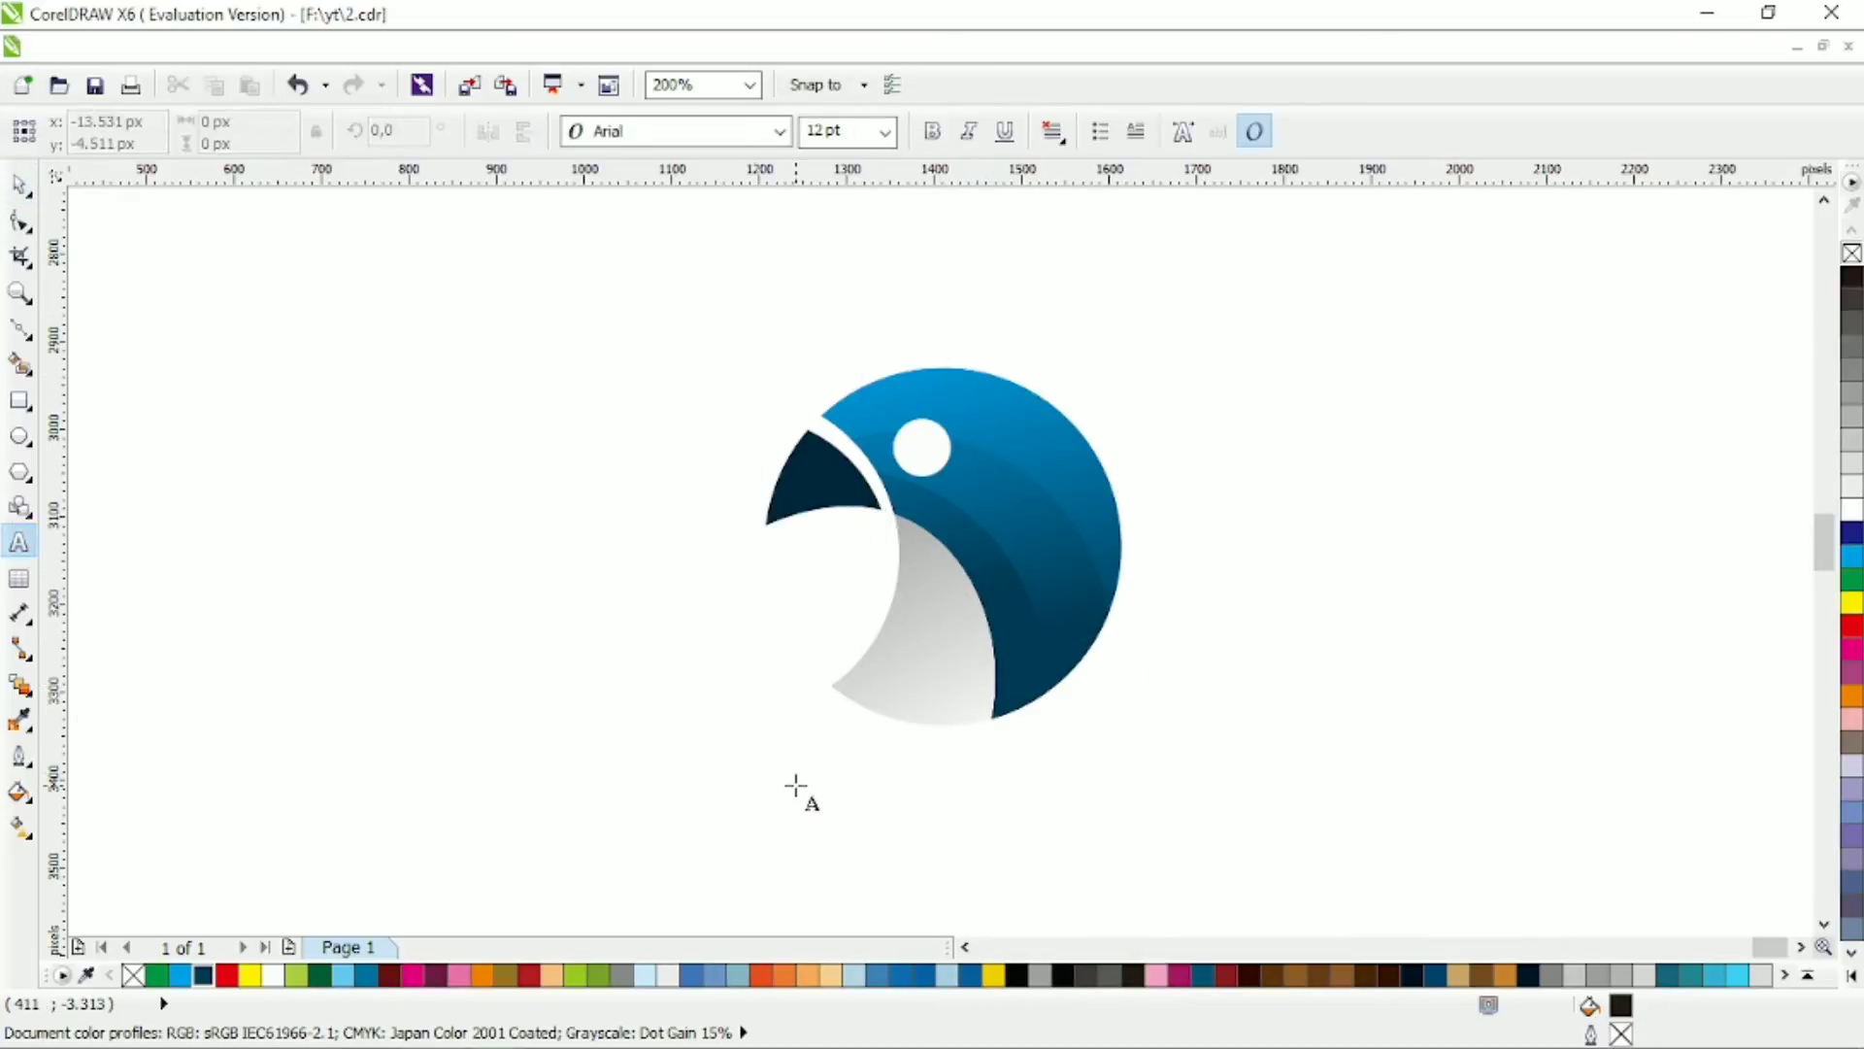
text(THEBIRD)
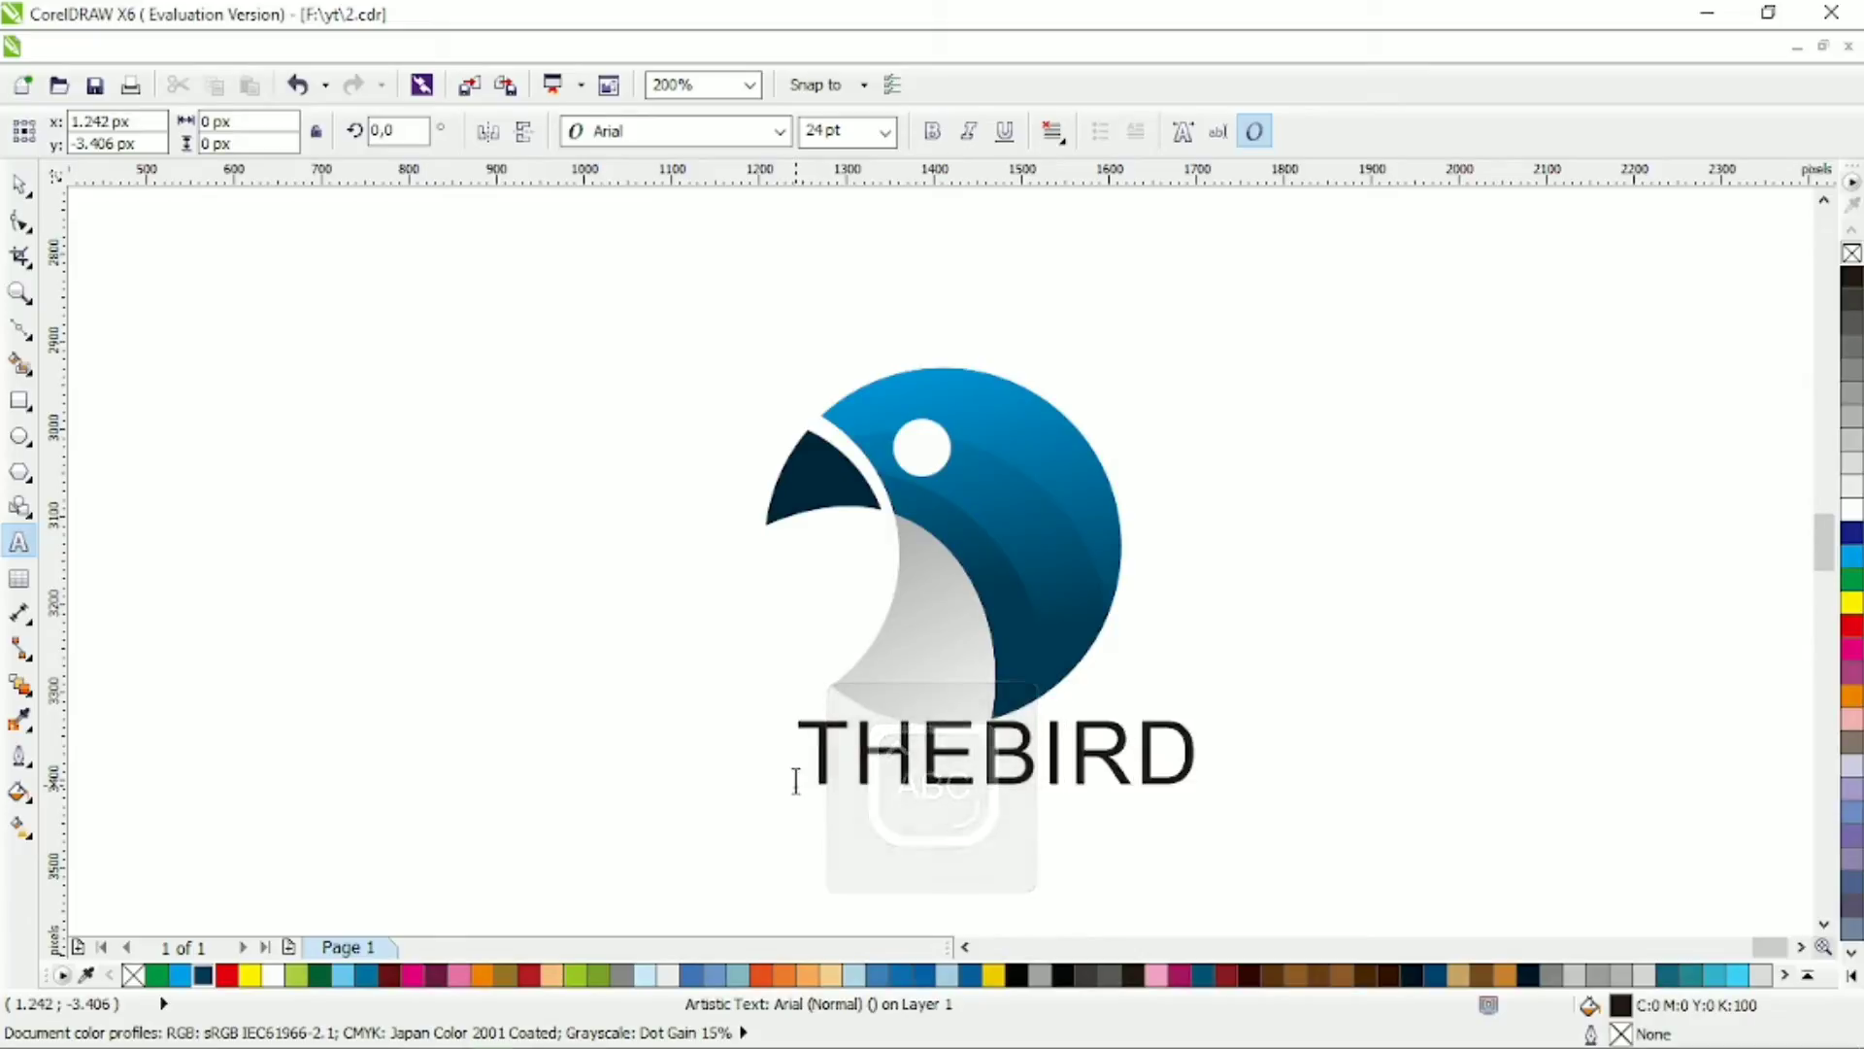
key(Escape)
click(996, 753)
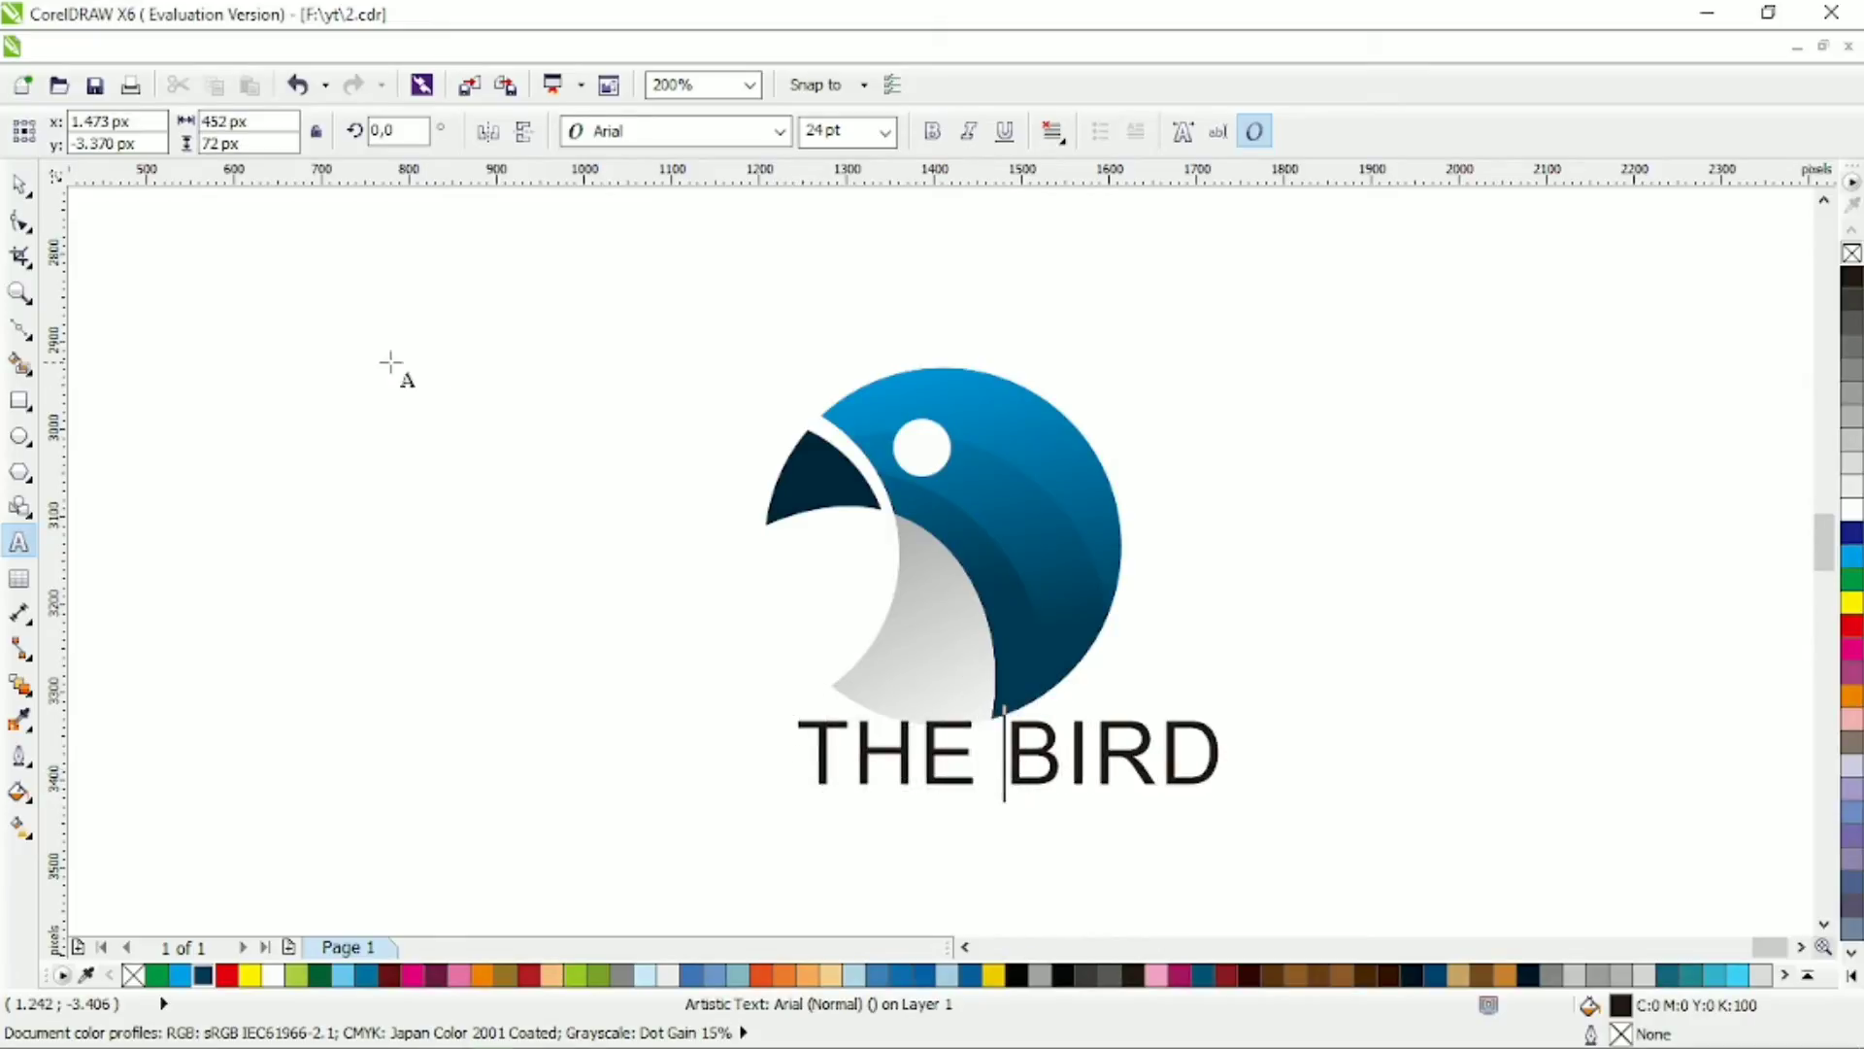
click(20, 182)
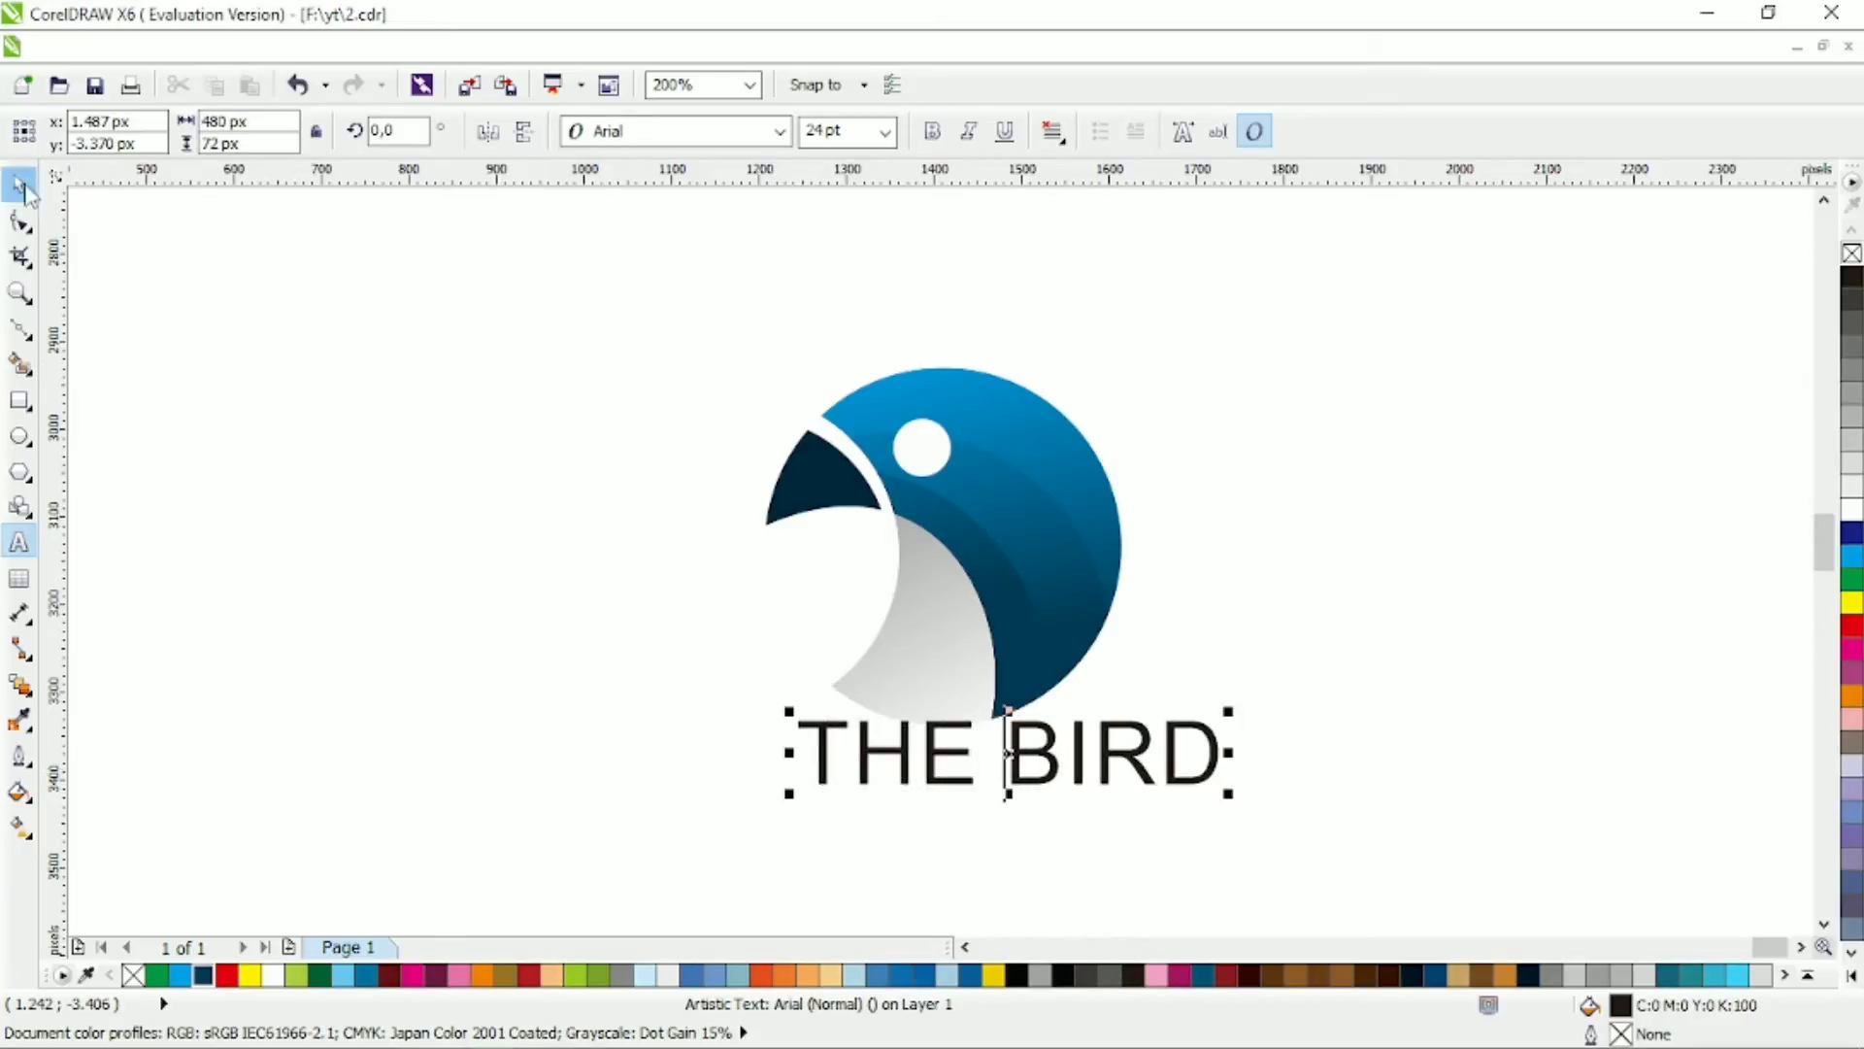
Step: Set the "THE BIRD" text in bold Calibri
click(790, 138)
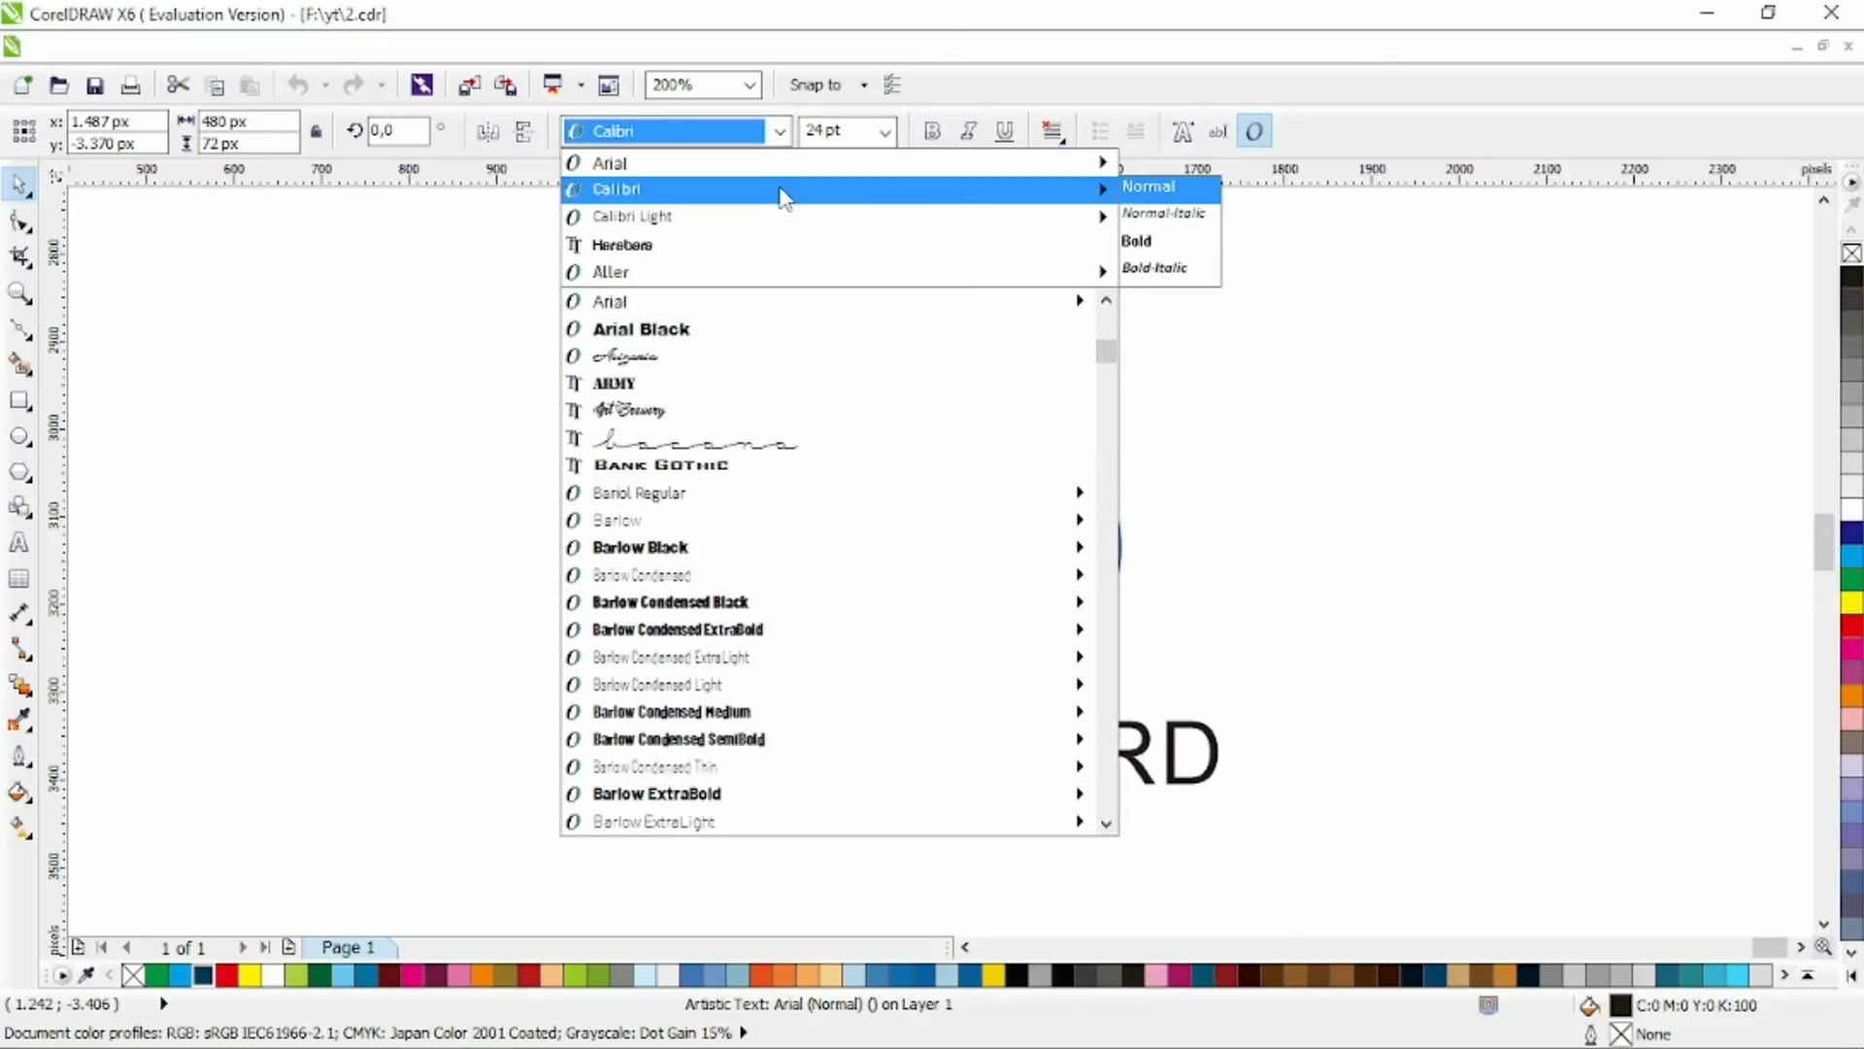
click(785, 197)
click(932, 131)
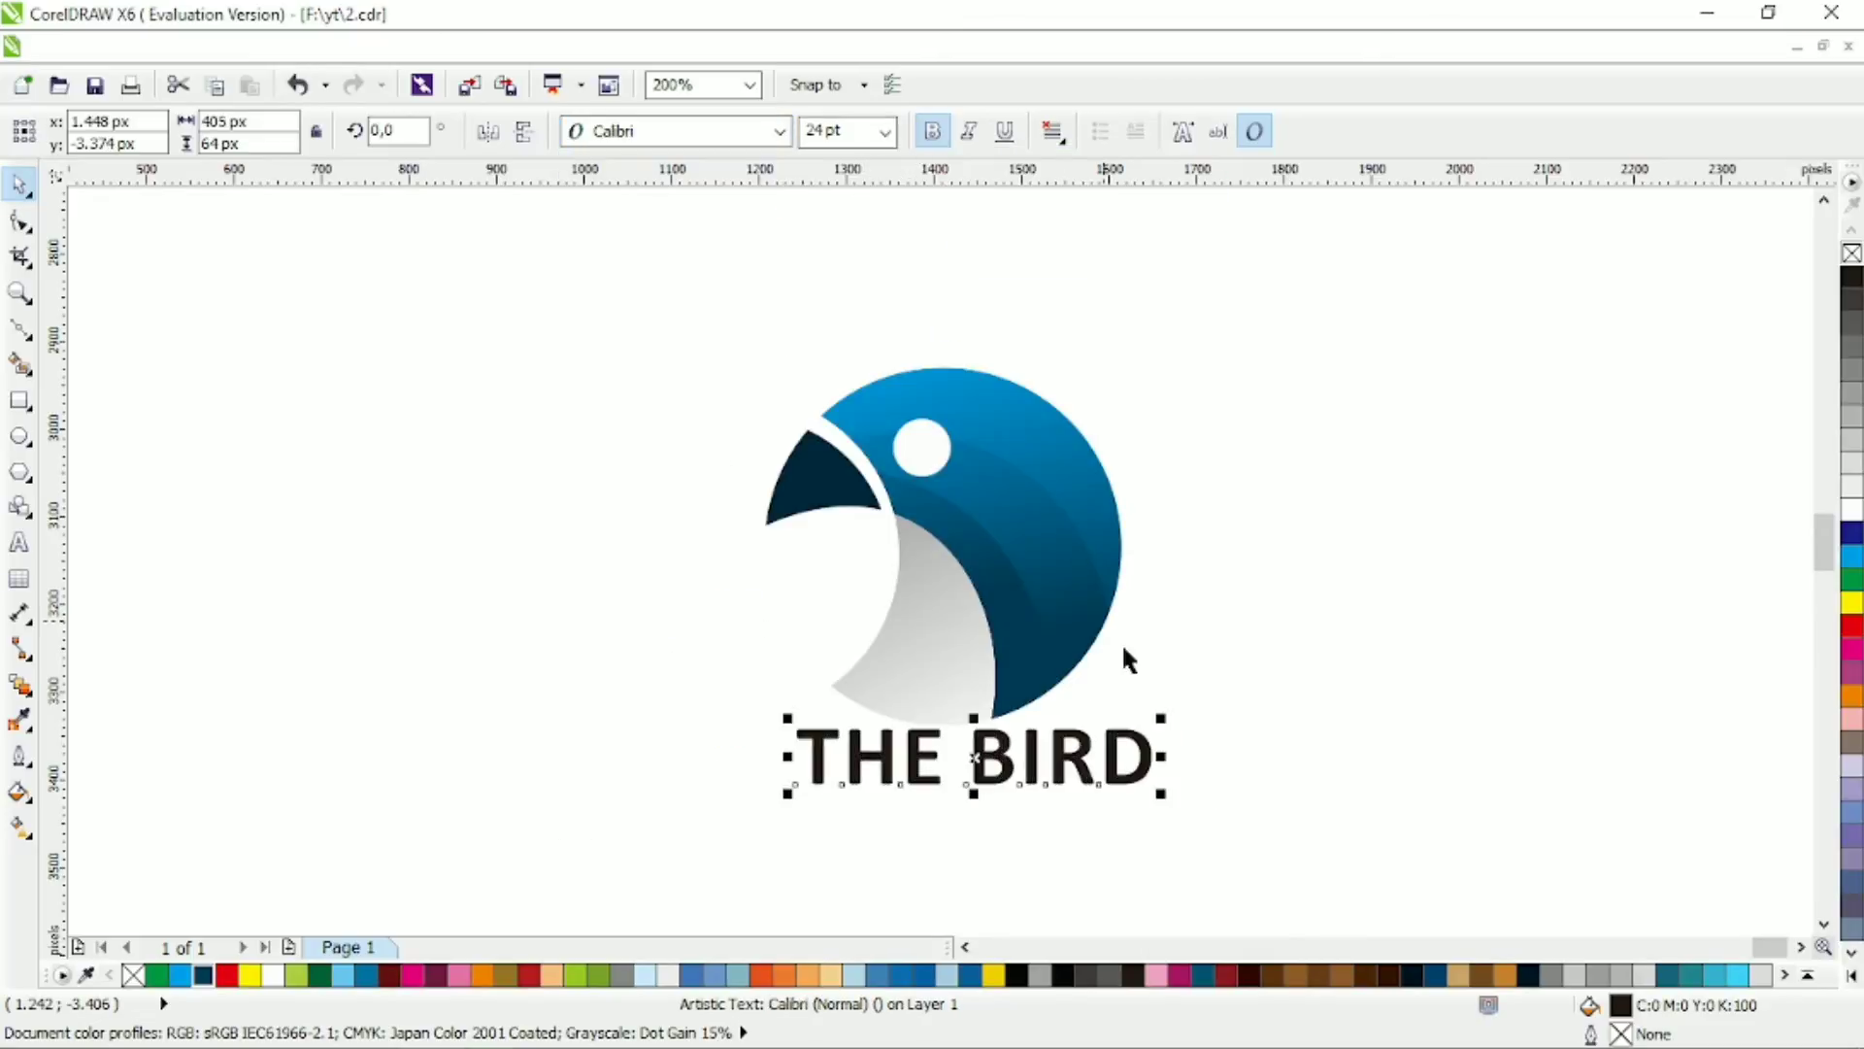
Step: Shrink the "THE BIRD" text to about 14.8 pt and widen its letter spacing to roughly the bird head's width
drag(1160, 719, 1218, 796)
key(F10)
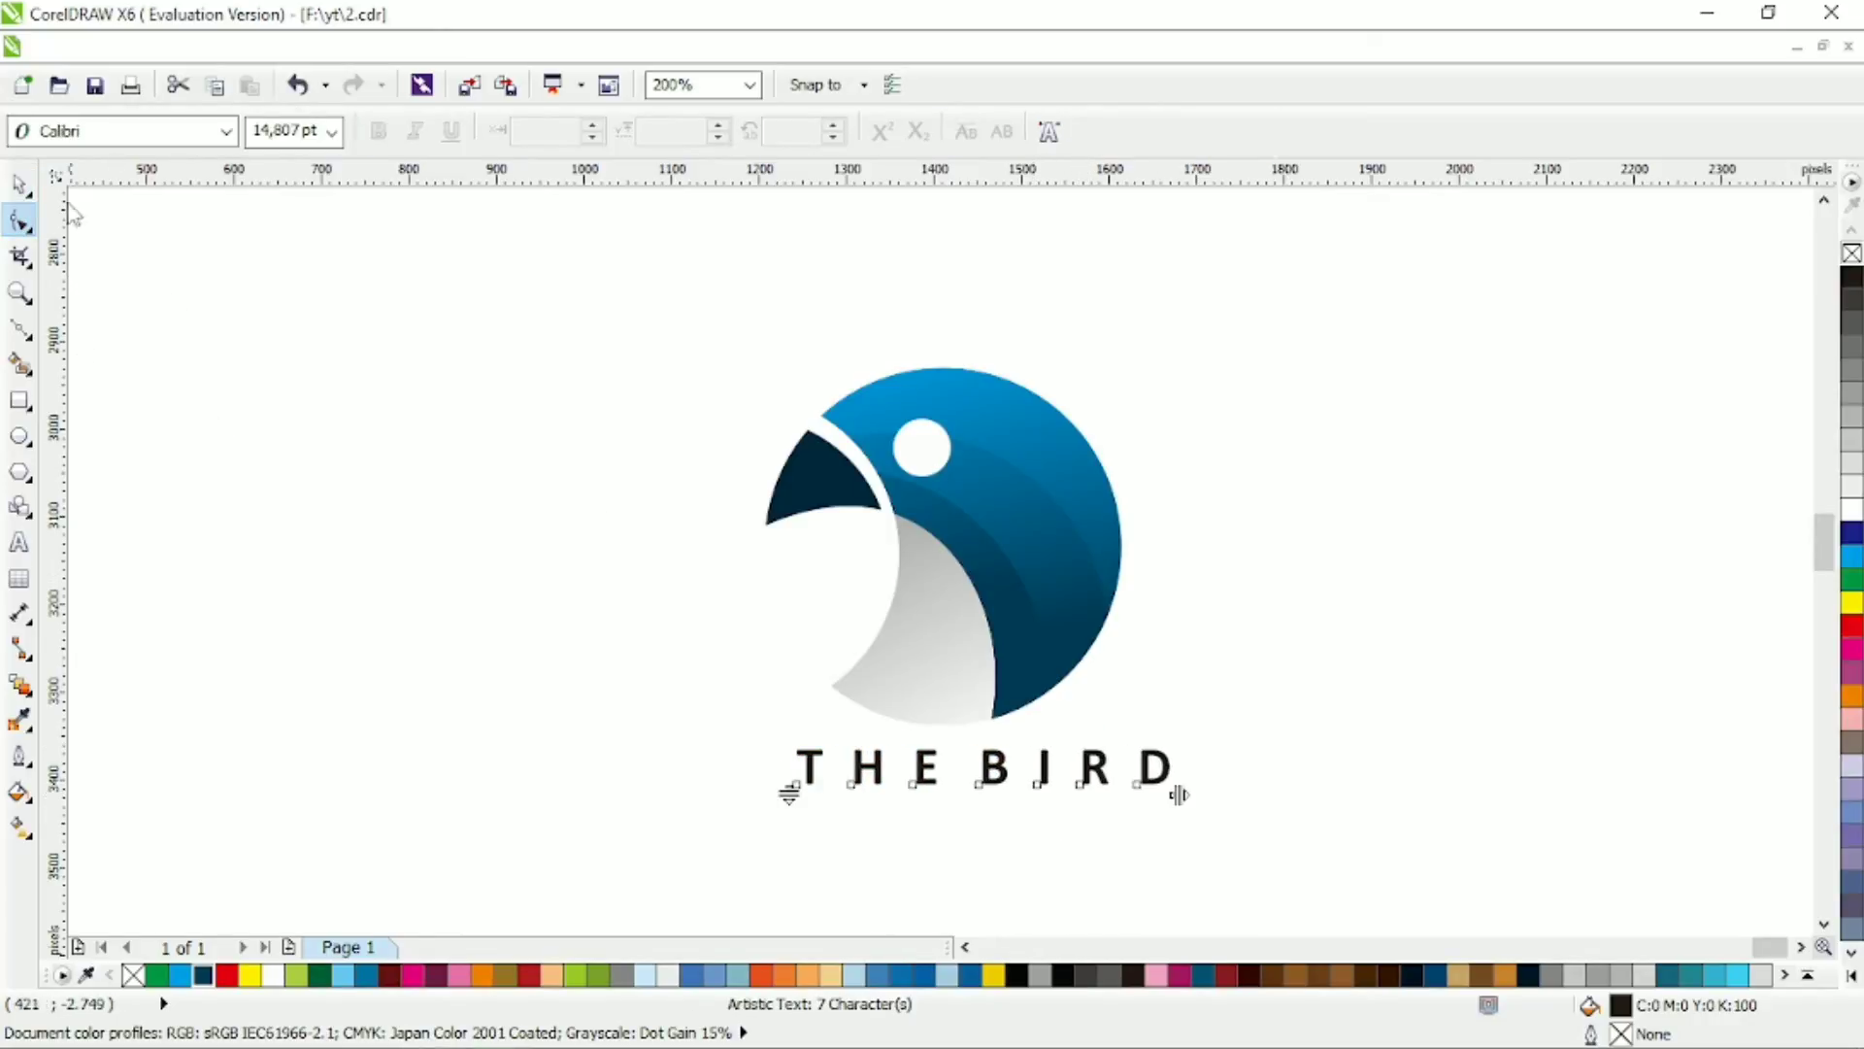
click(20, 184)
Step: Copy all properties of the dark navy beak onto the "THE BIRD" text
click(805, 544)
drag(805, 500, 816, 757)
click(890, 638)
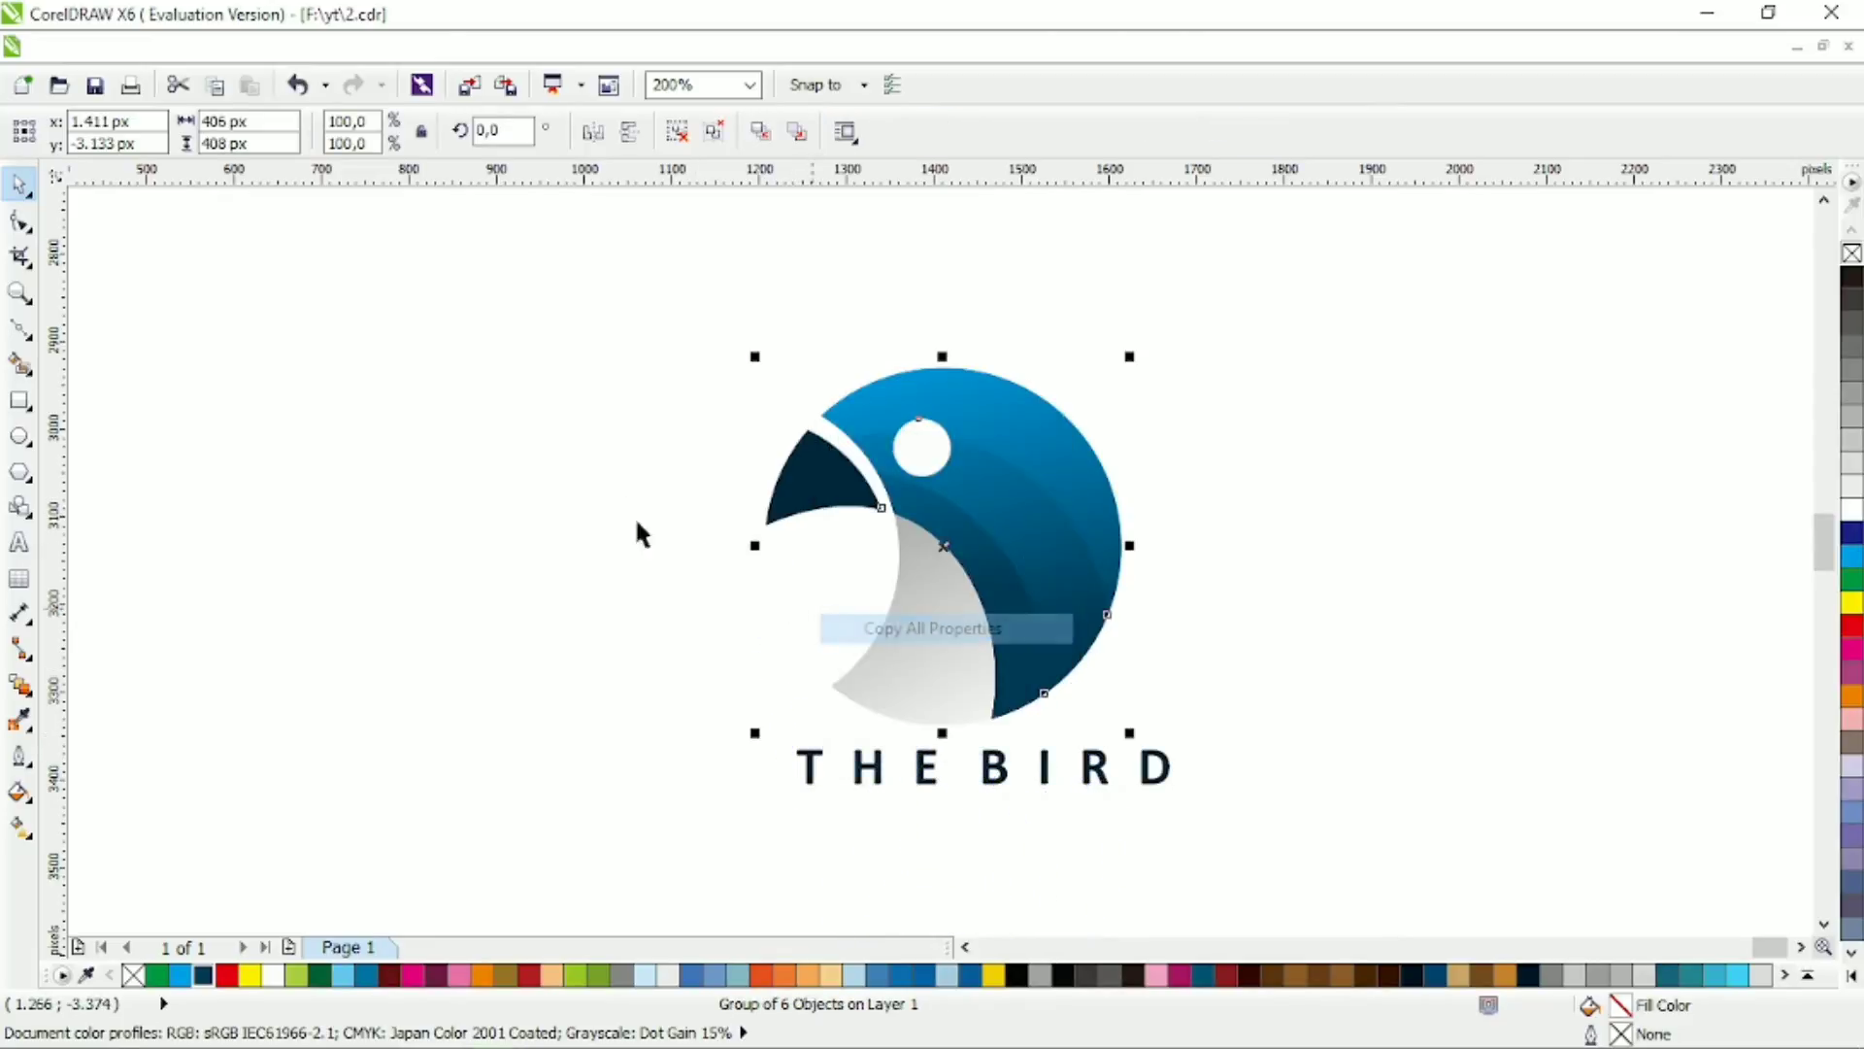
Step: Centre the "THE BIRD" text horizontally under the bird head
drag(631, 289, 1224, 752)
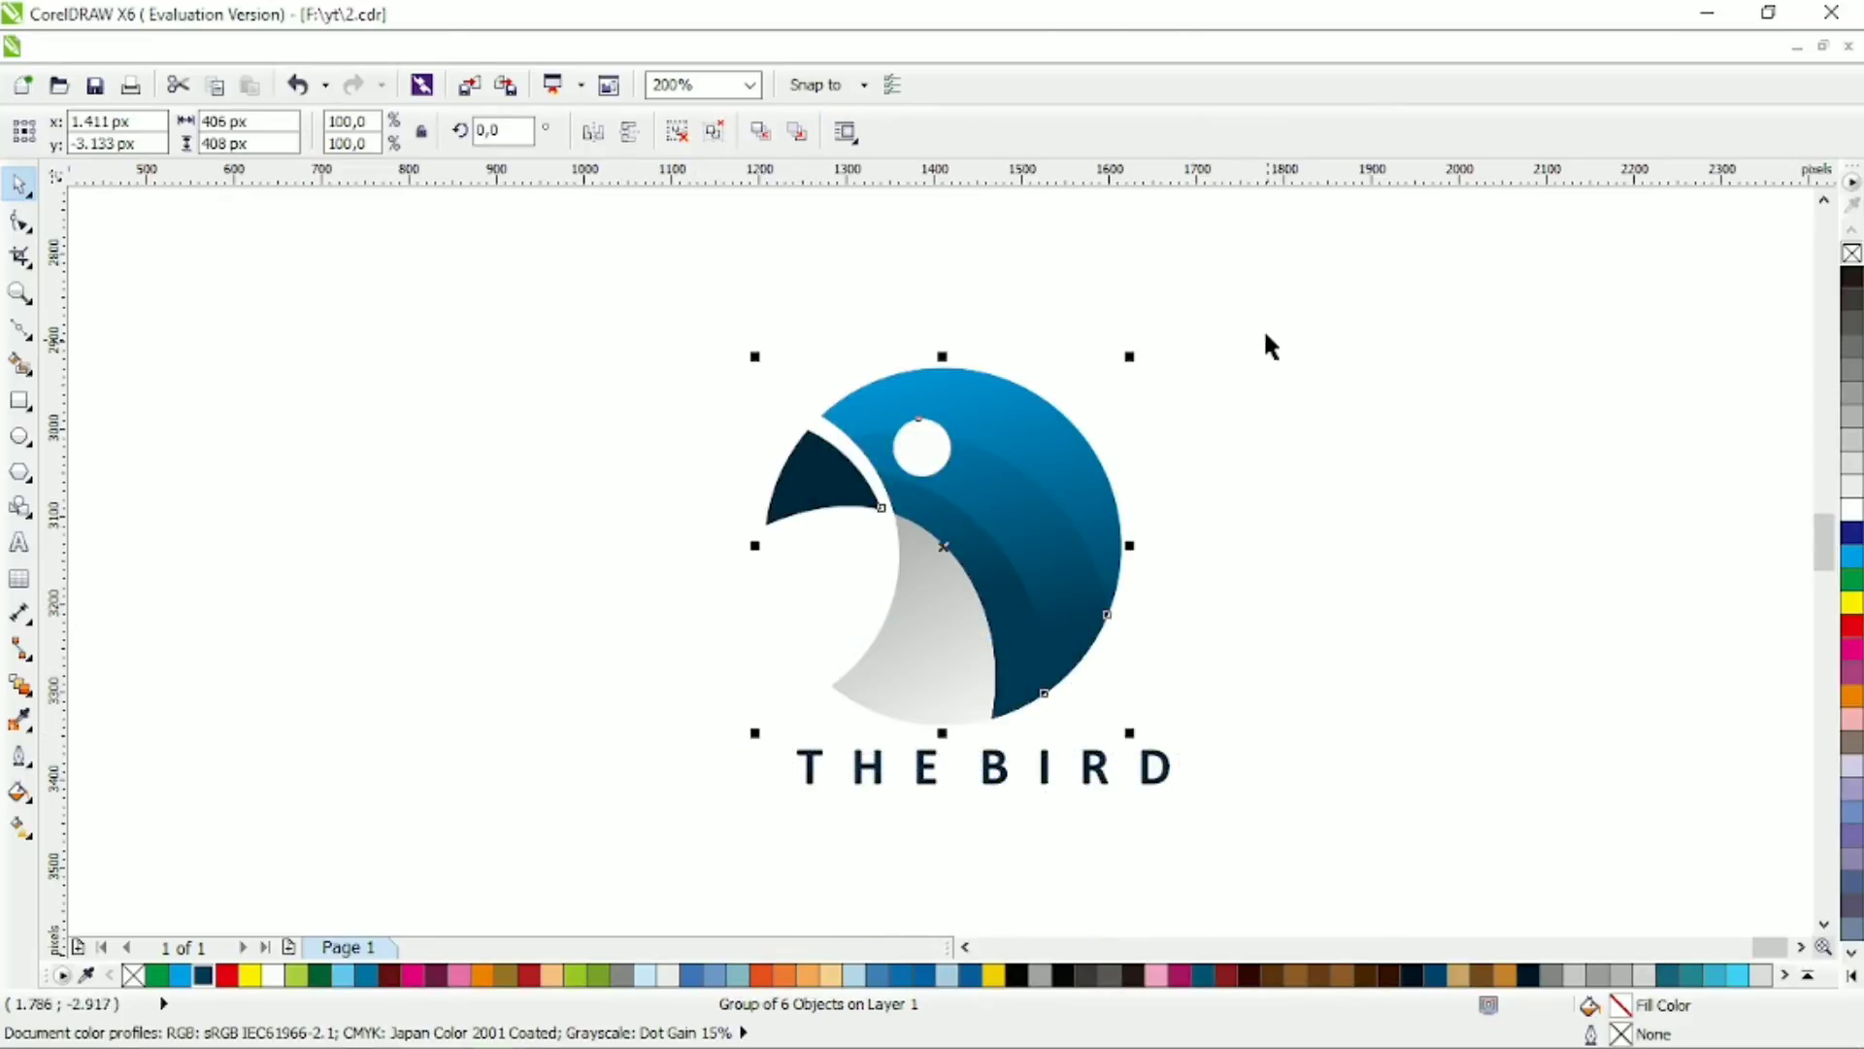
drag(1262, 274, 697, 860)
key(c)
click(622, 713)
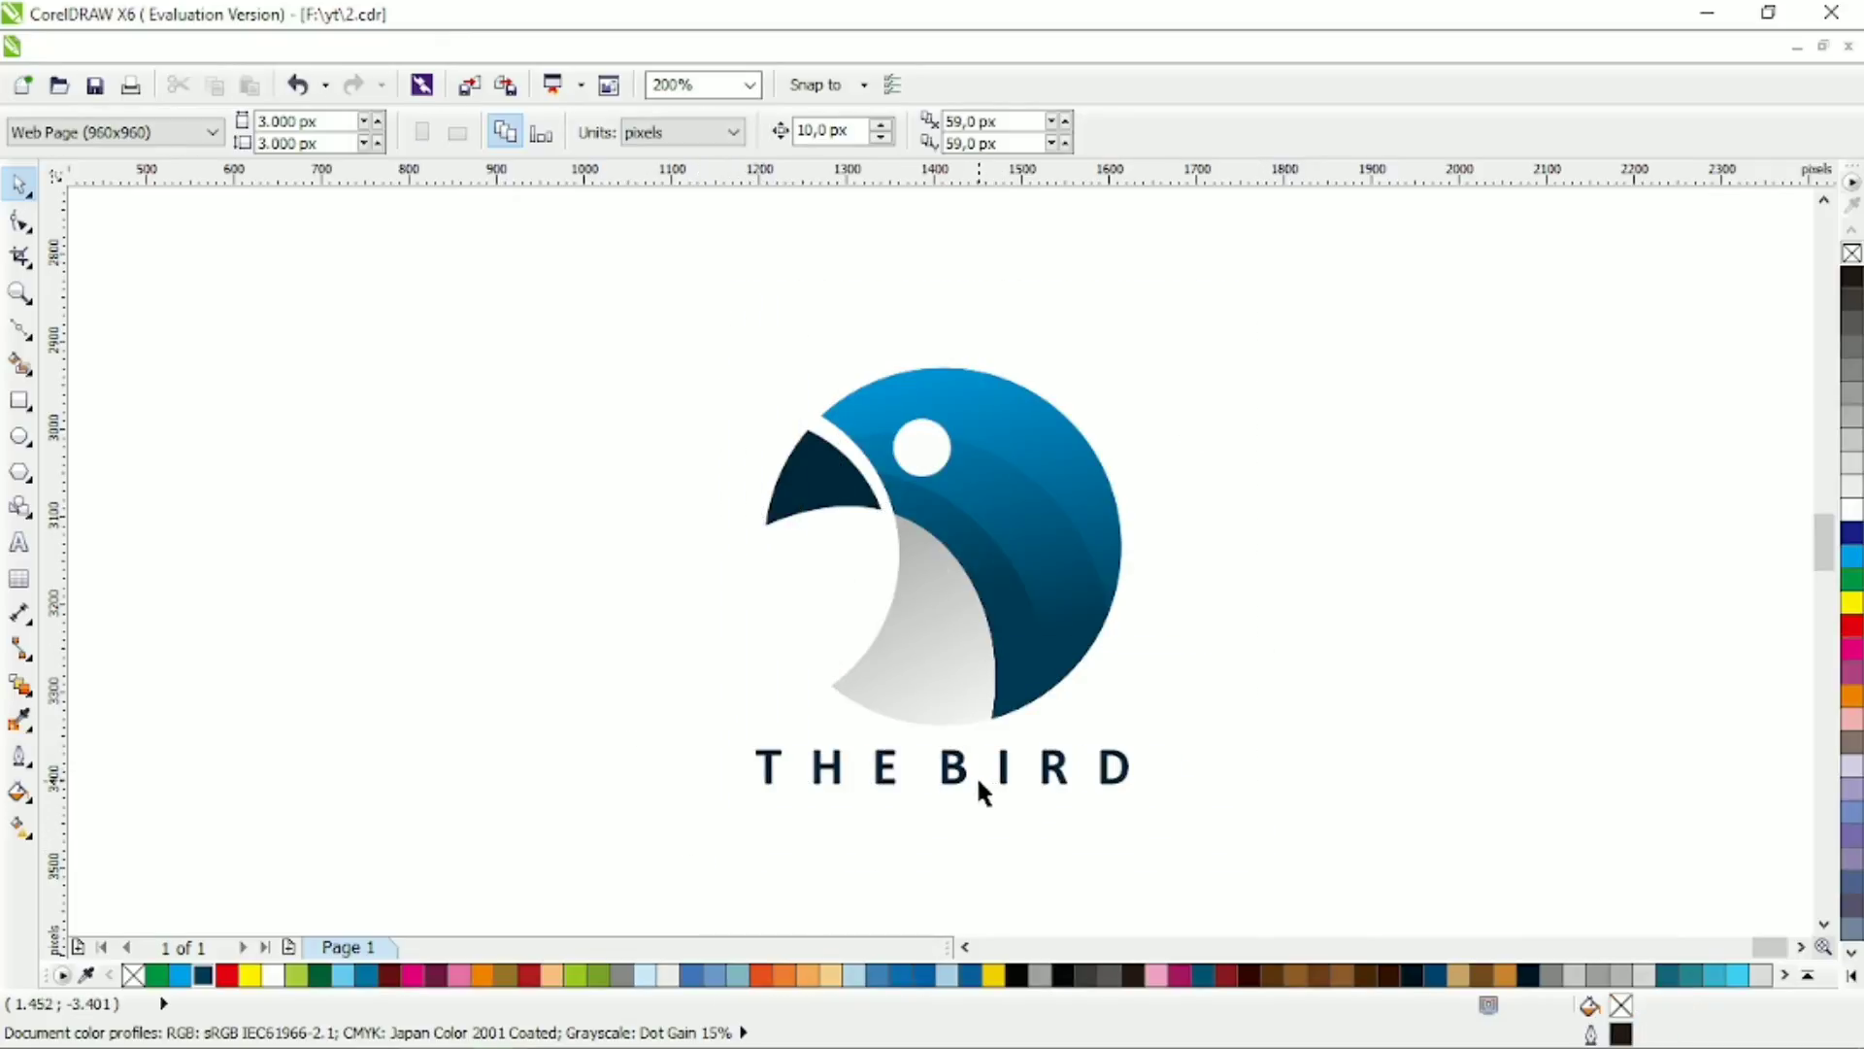
Step: Duplicate the "THE BIRD" text directly below itself and change the copy's wording to "LOGO DESIGN"
click(963, 777)
scroll(1049, 748, down, 1)
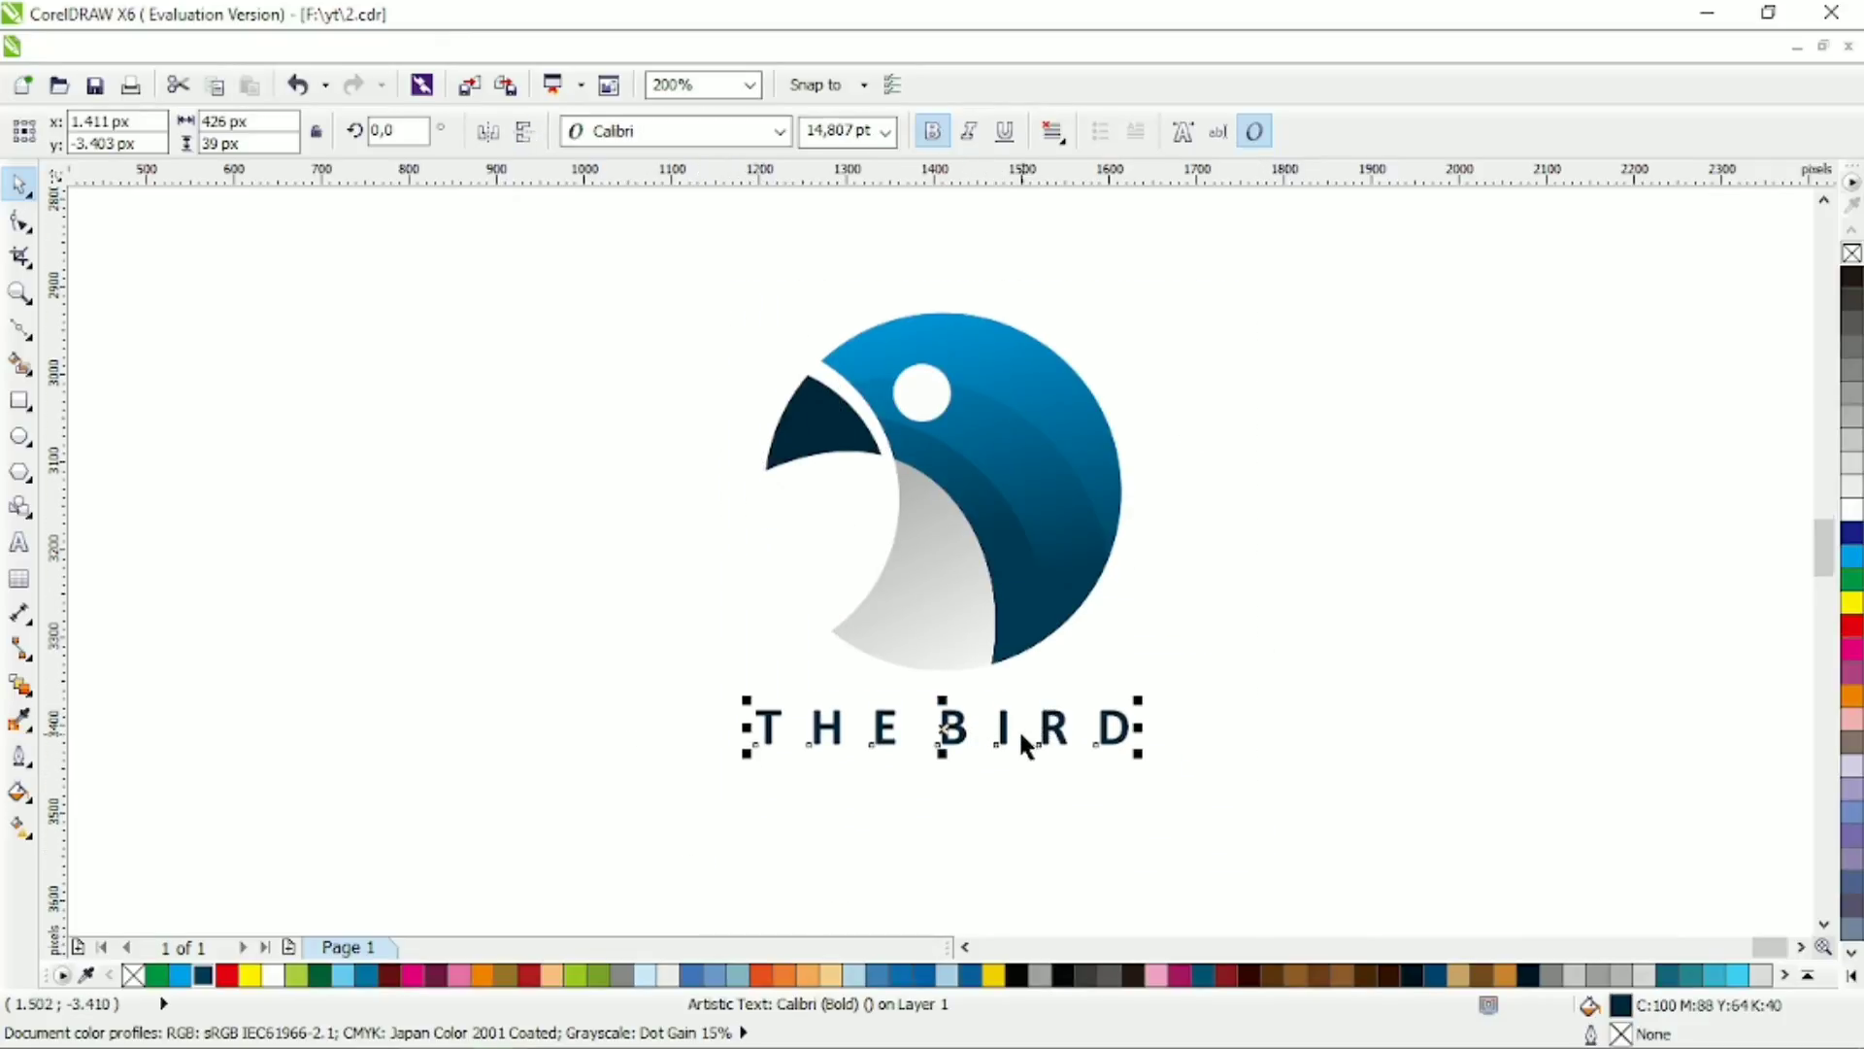
drag(1006, 732, 1006, 787)
right_click(1006, 787)
double_click(1006, 784)
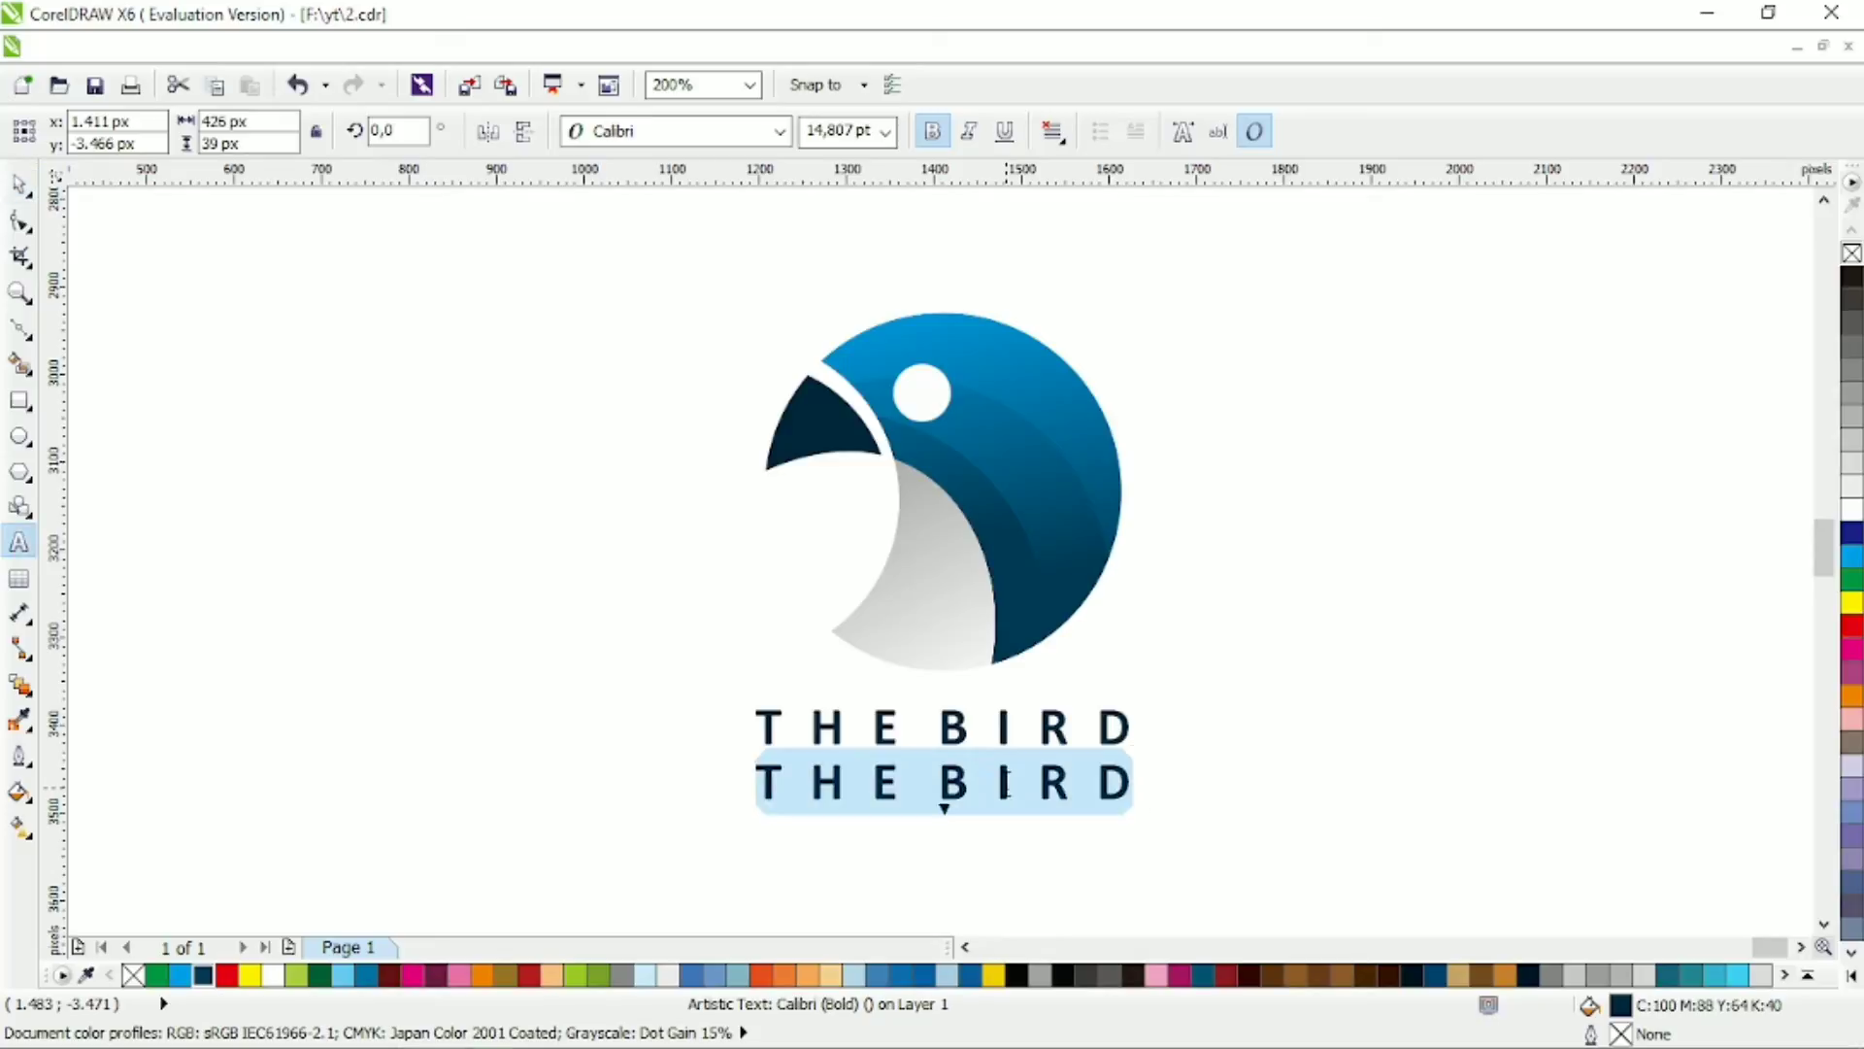
text(LOGO DESIGN)
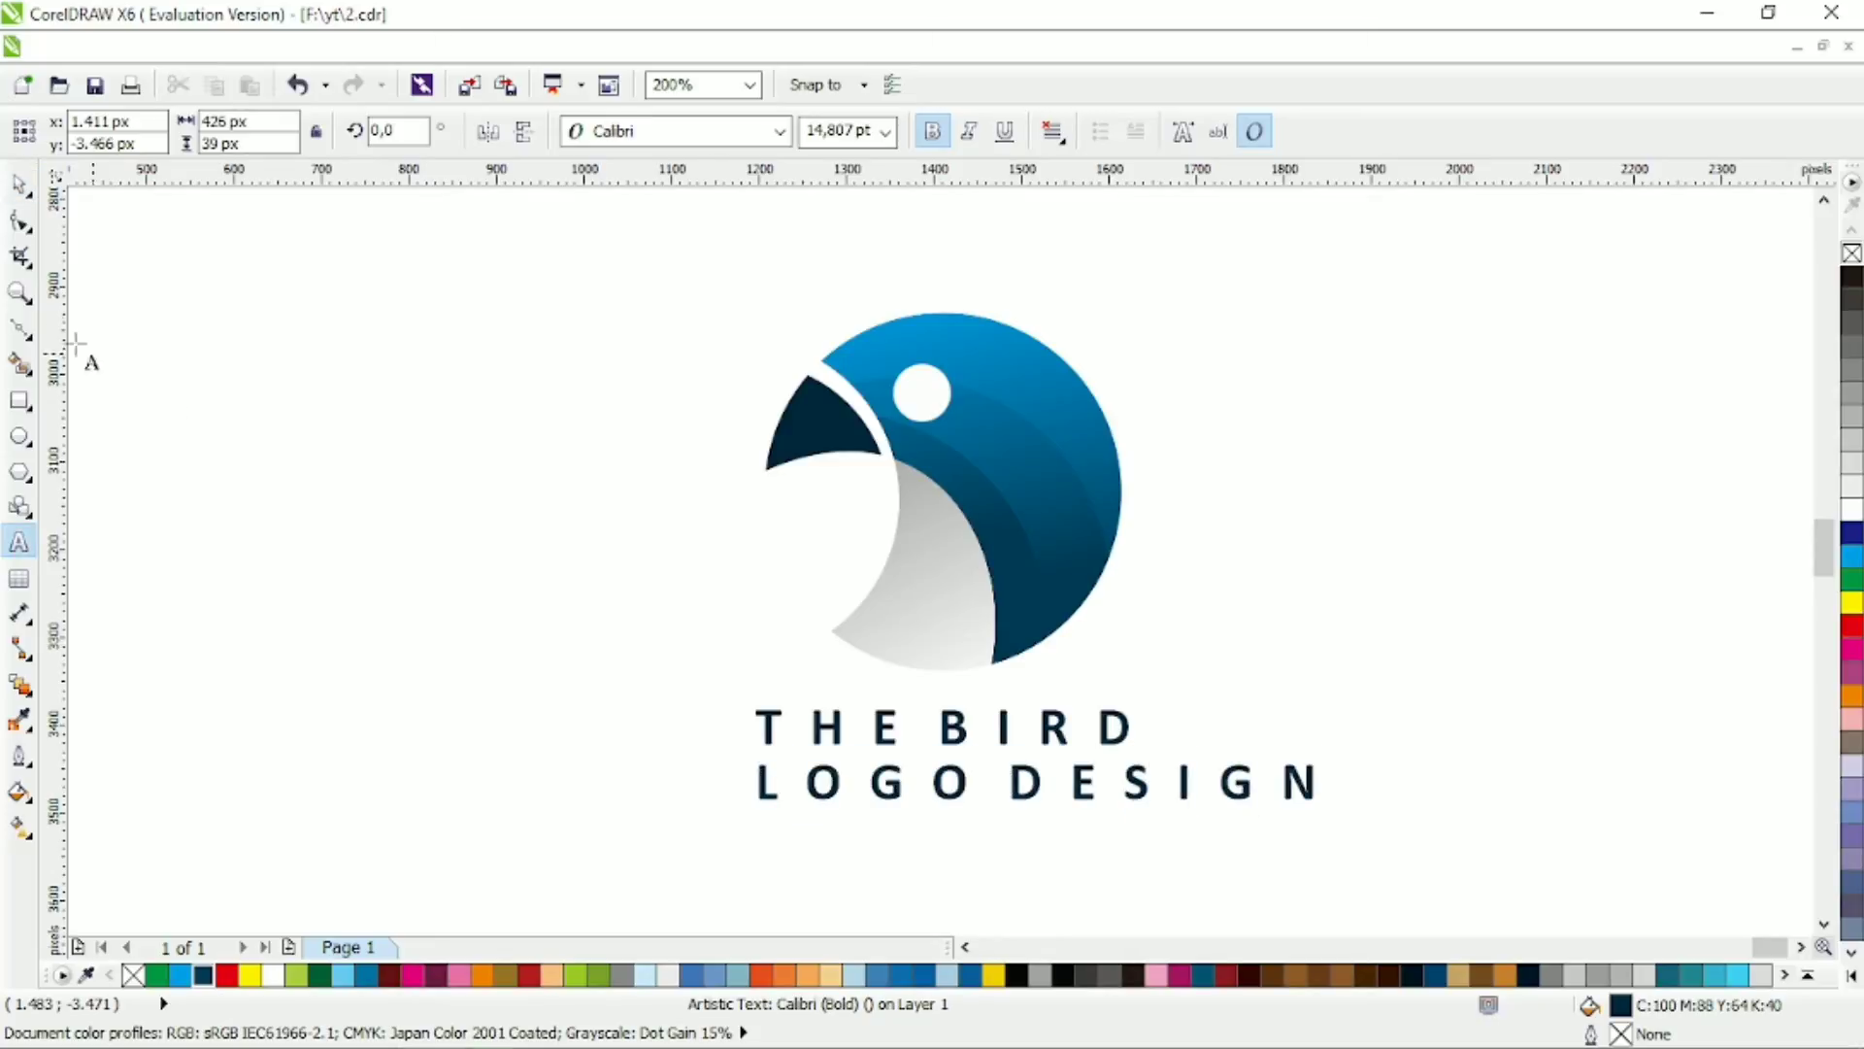
click(20, 185)
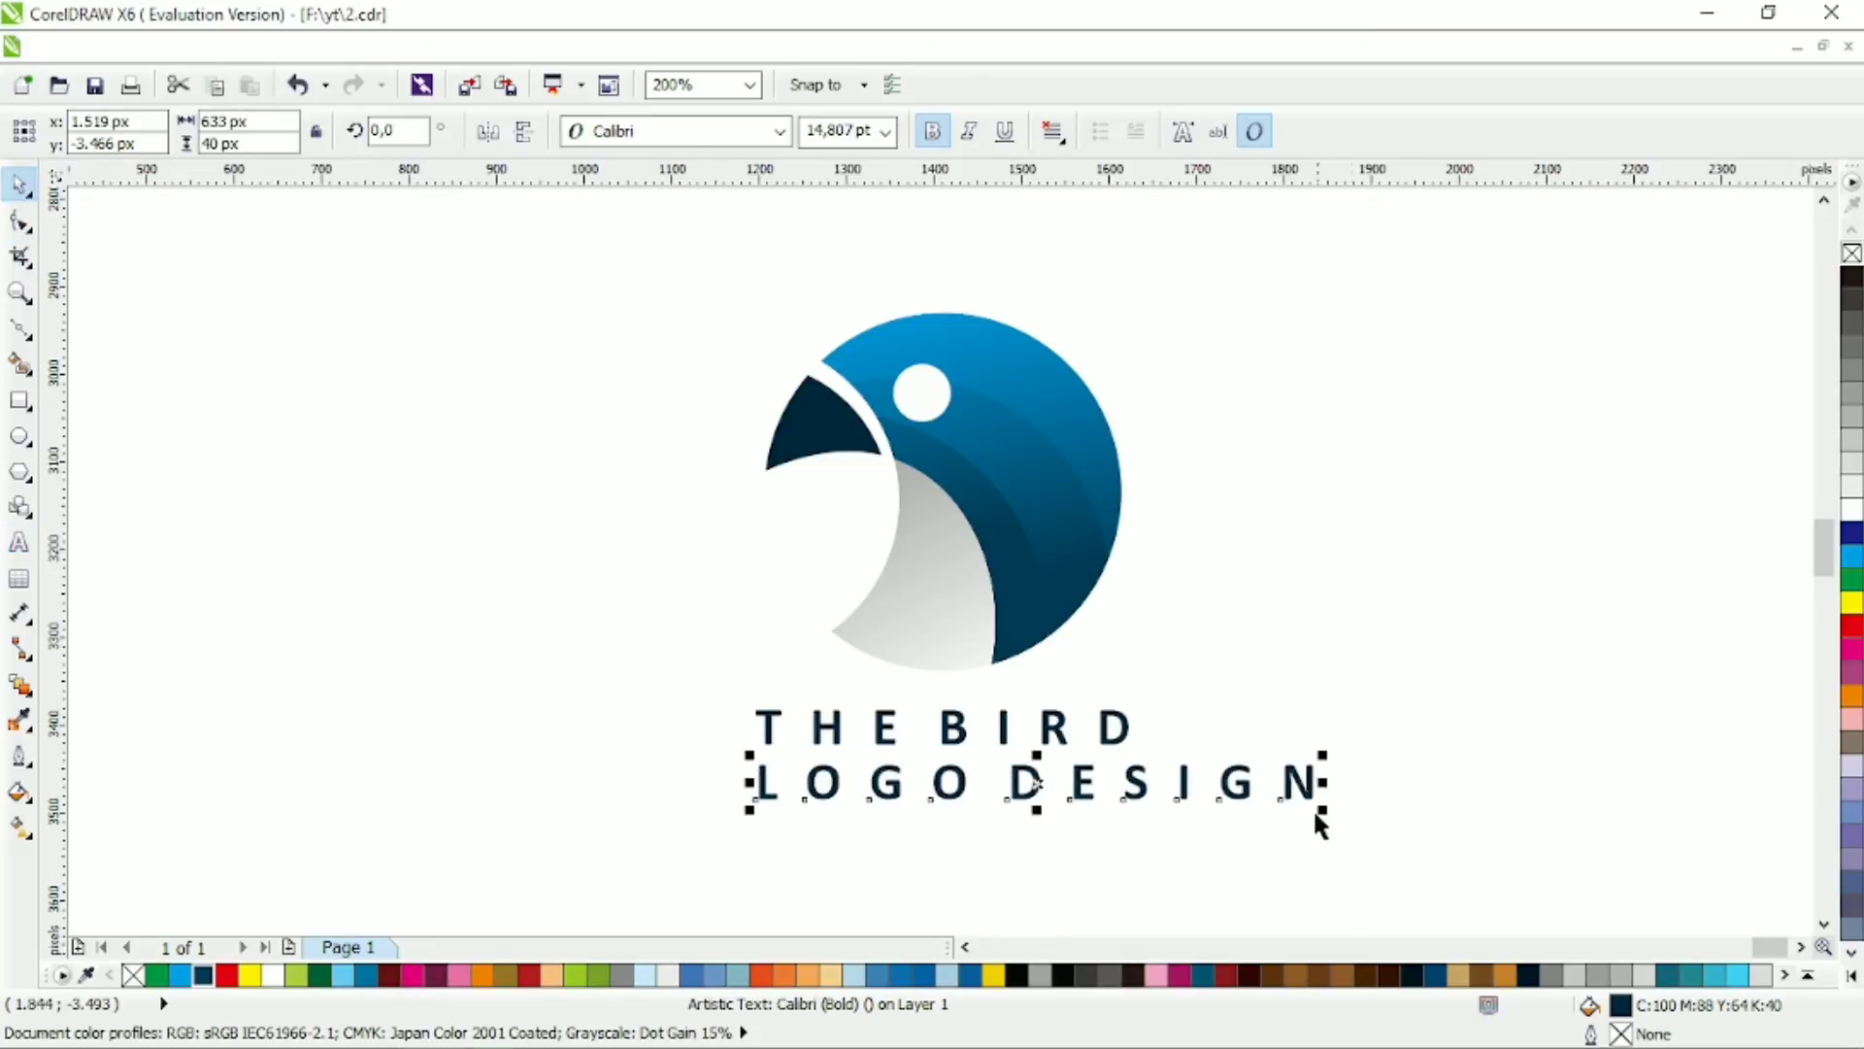
Step: Shrink the "LOGO DESIGN" line to about 4.9 pt and widen its letter spacing
drag(1326, 815, 1019, 788)
key(F10)
click(20, 185)
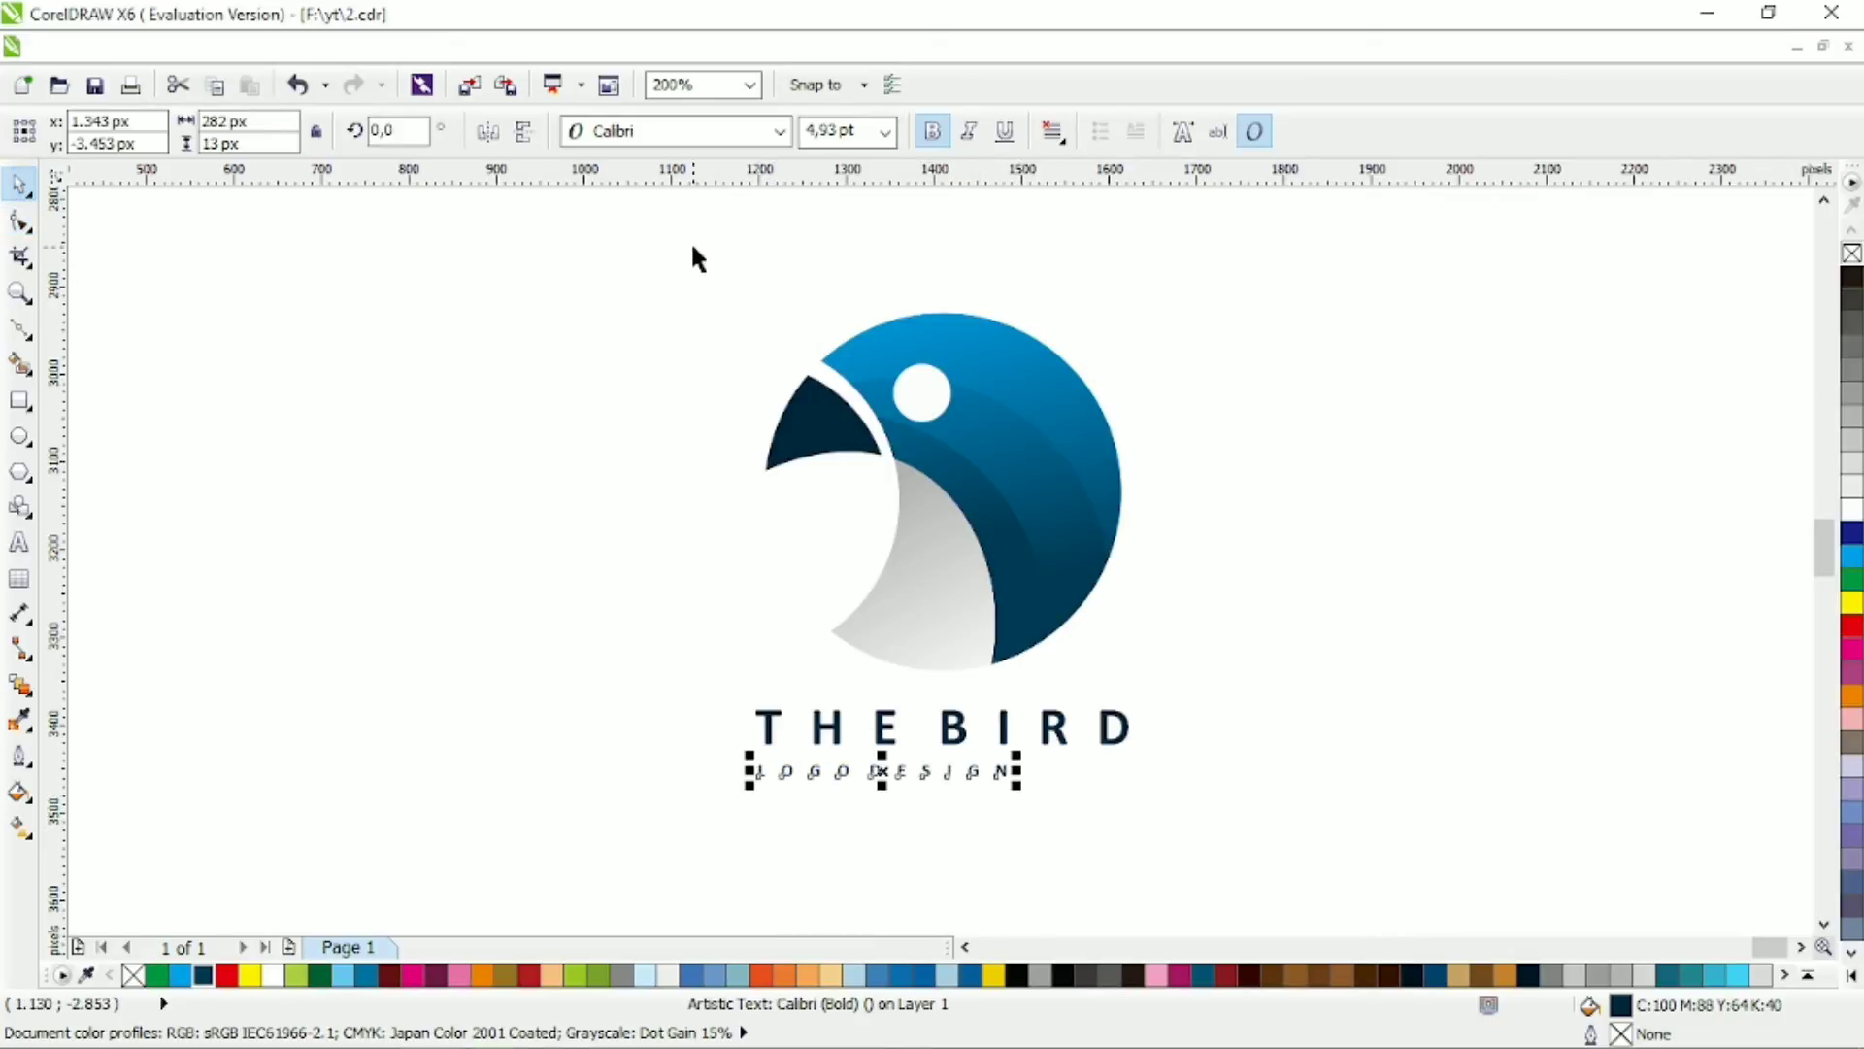
Step: Centre the "LOGO DESIGN" line under the bird head and nudge both caption lines slightly down
drag(684, 250, 1277, 751)
click(1319, 651)
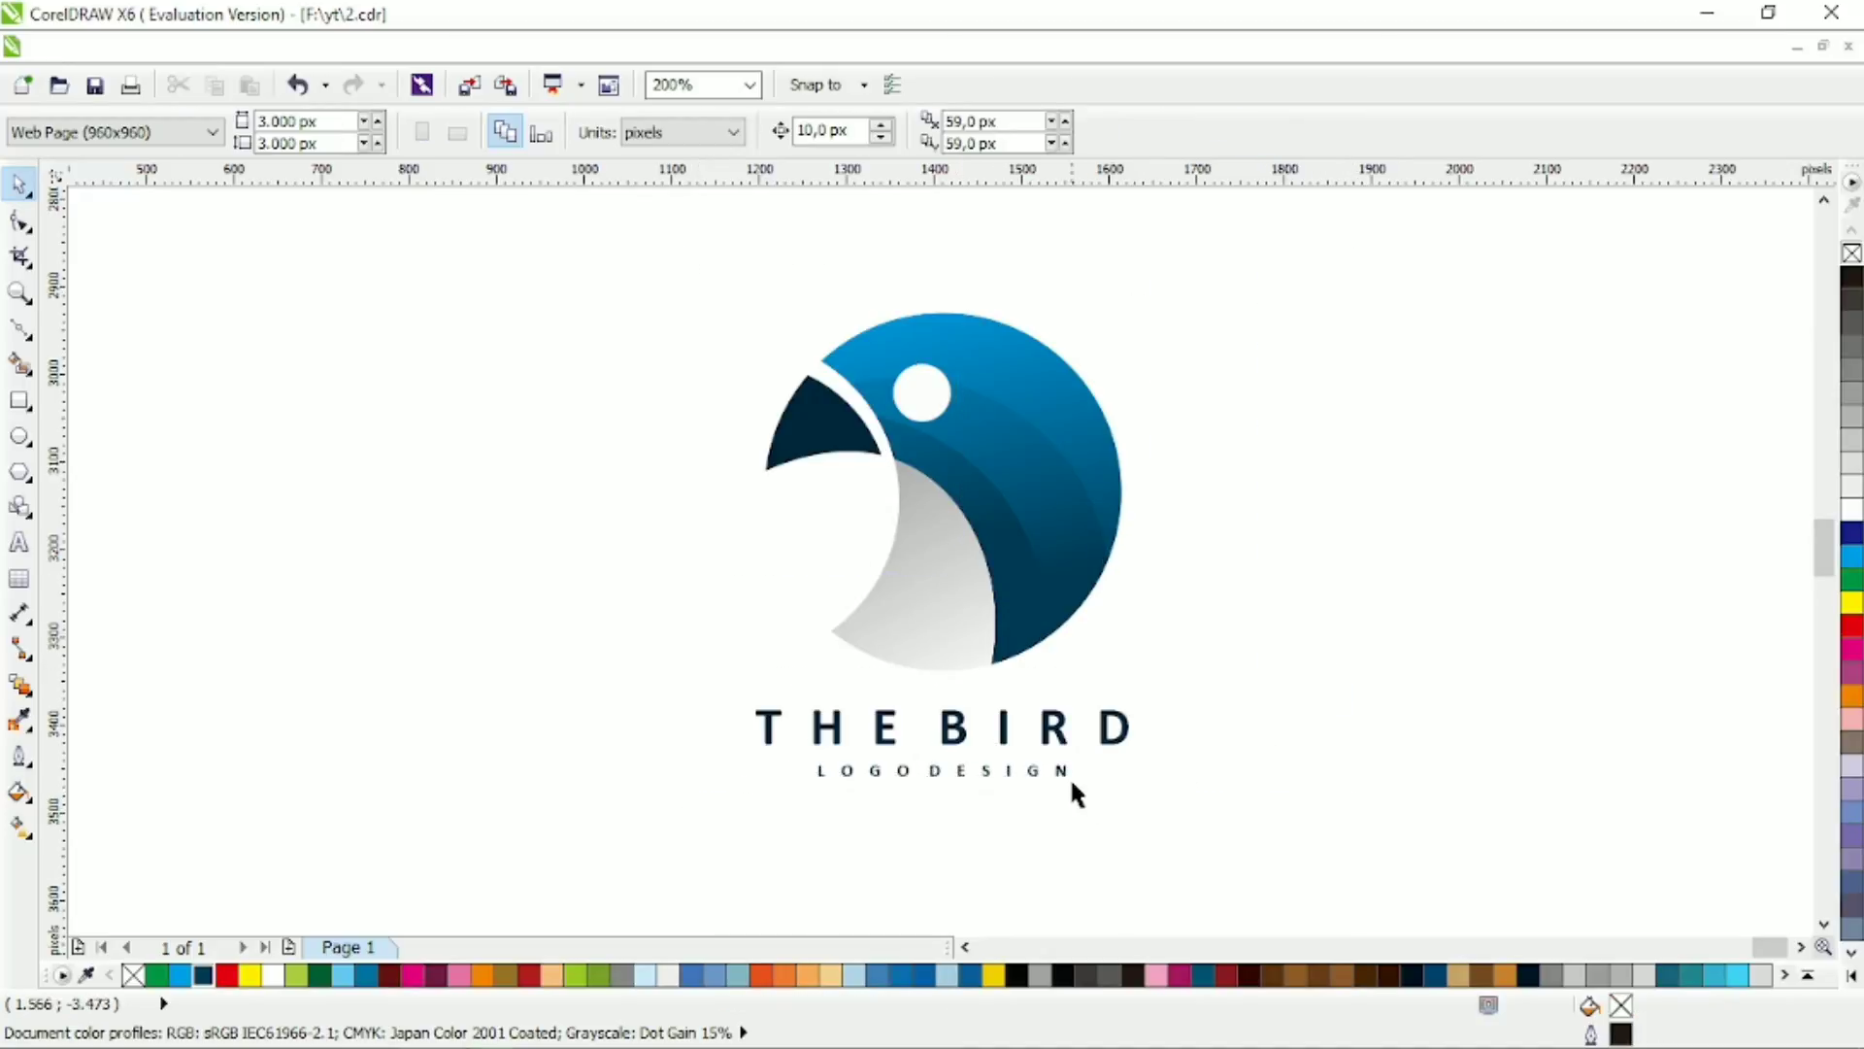
click(1062, 744)
key(Down)
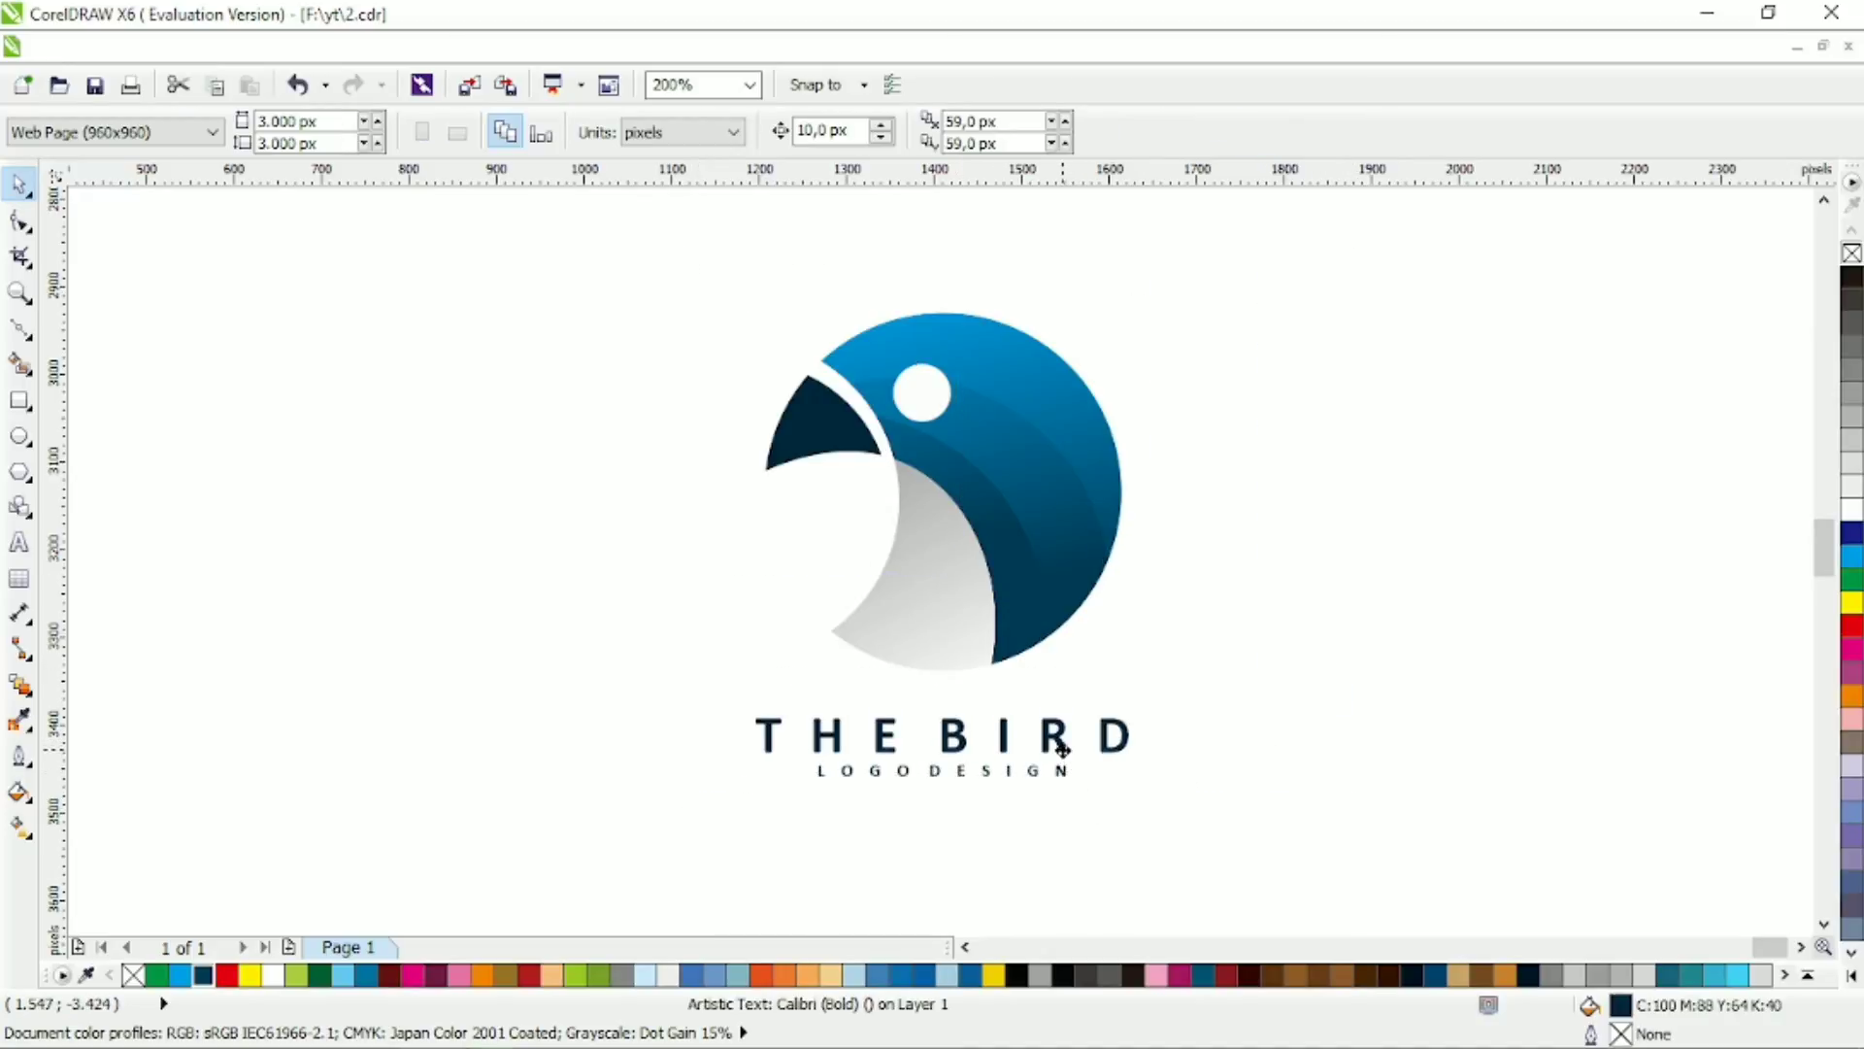
click(1355, 706)
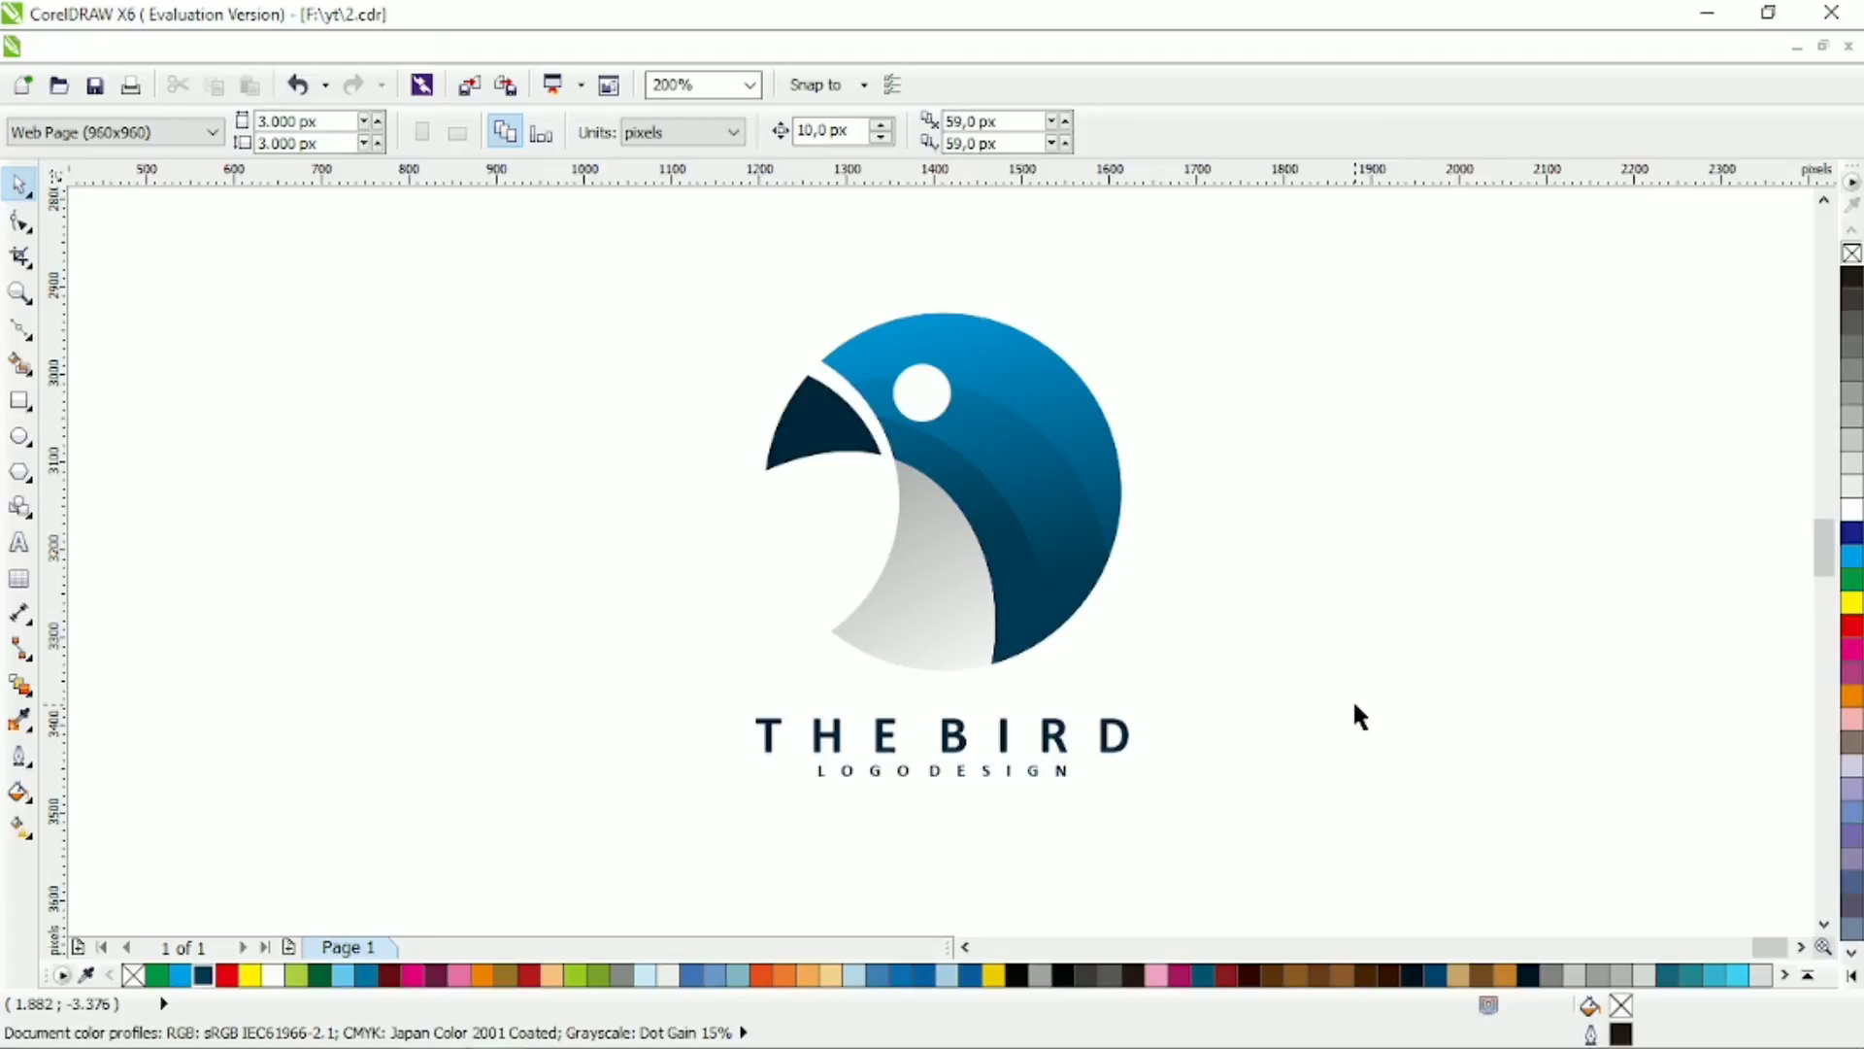
click(1060, 768)
click(1408, 652)
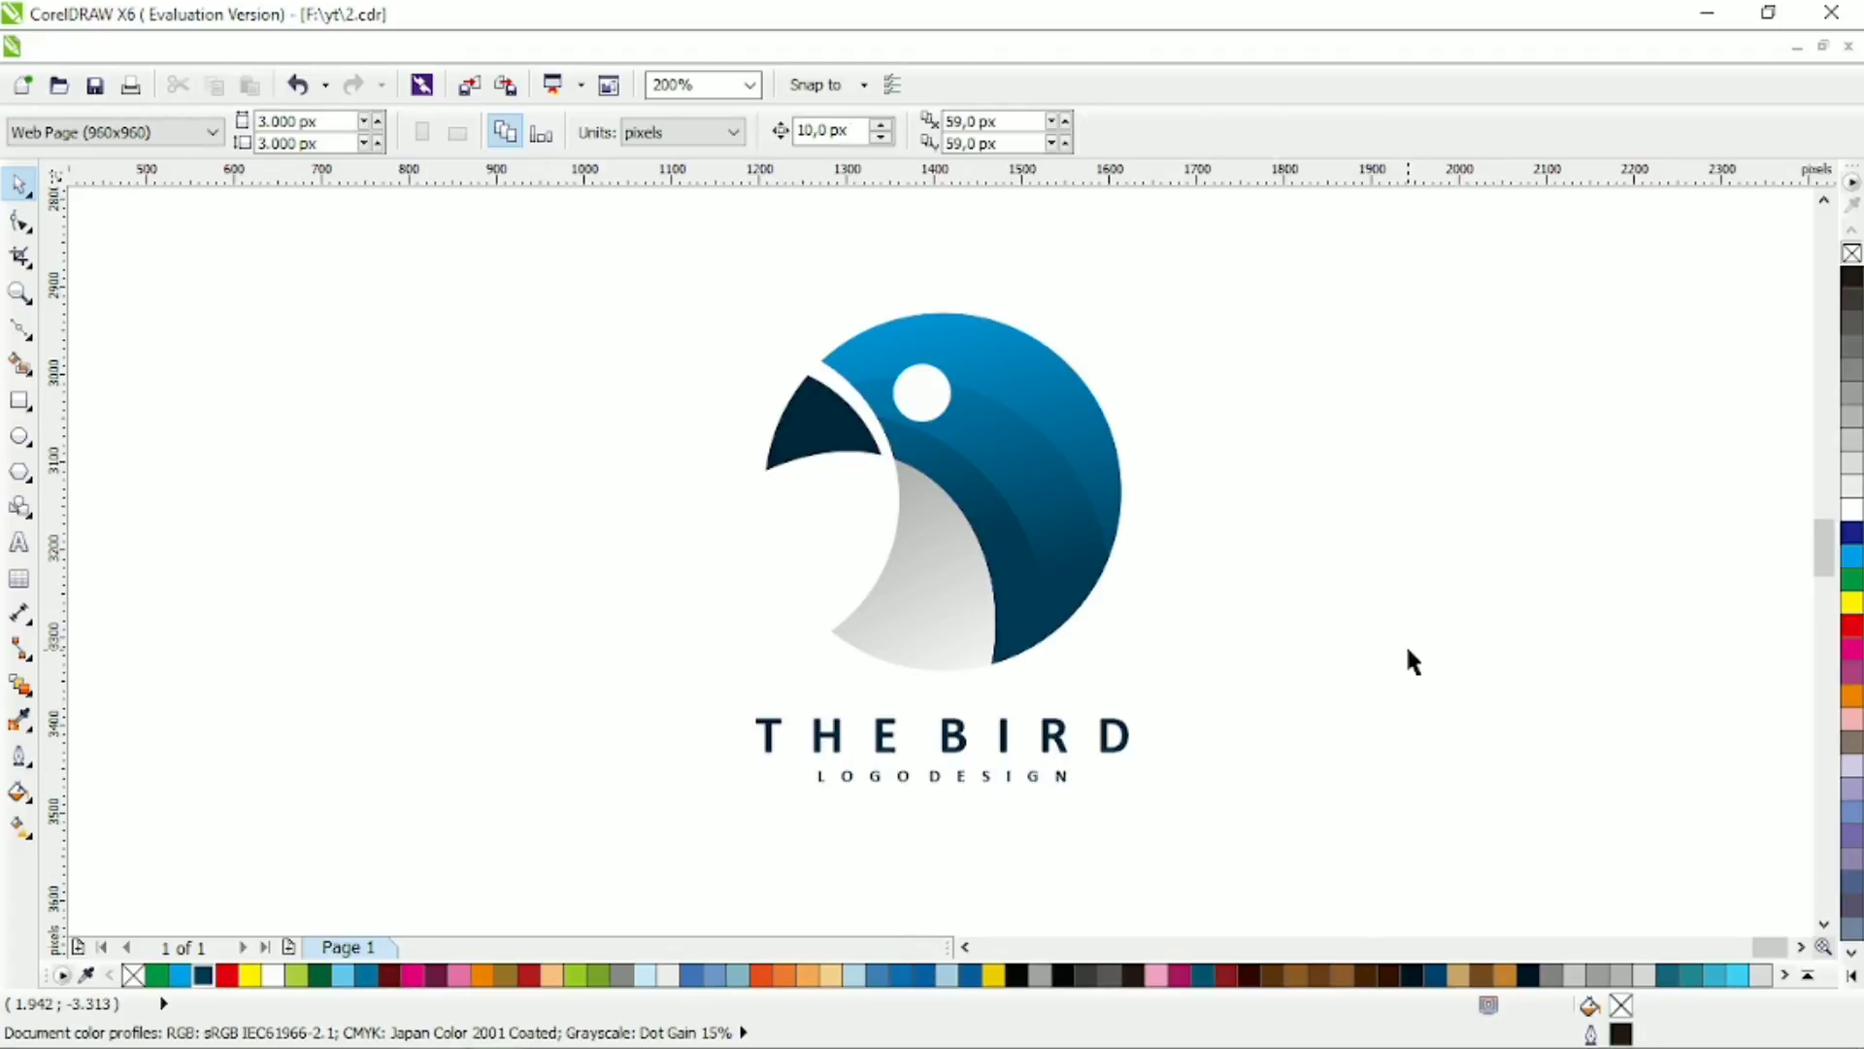